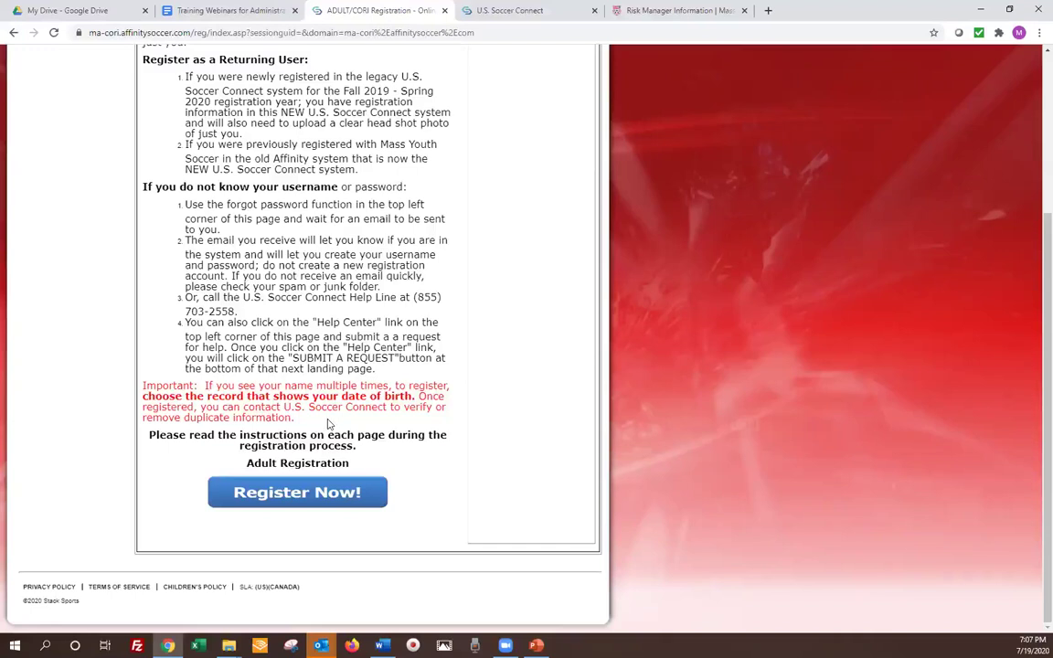
Start the adult registration from the Fall 2020 - Spring 2021 welcome page
scroll(345, 374, up, 3)
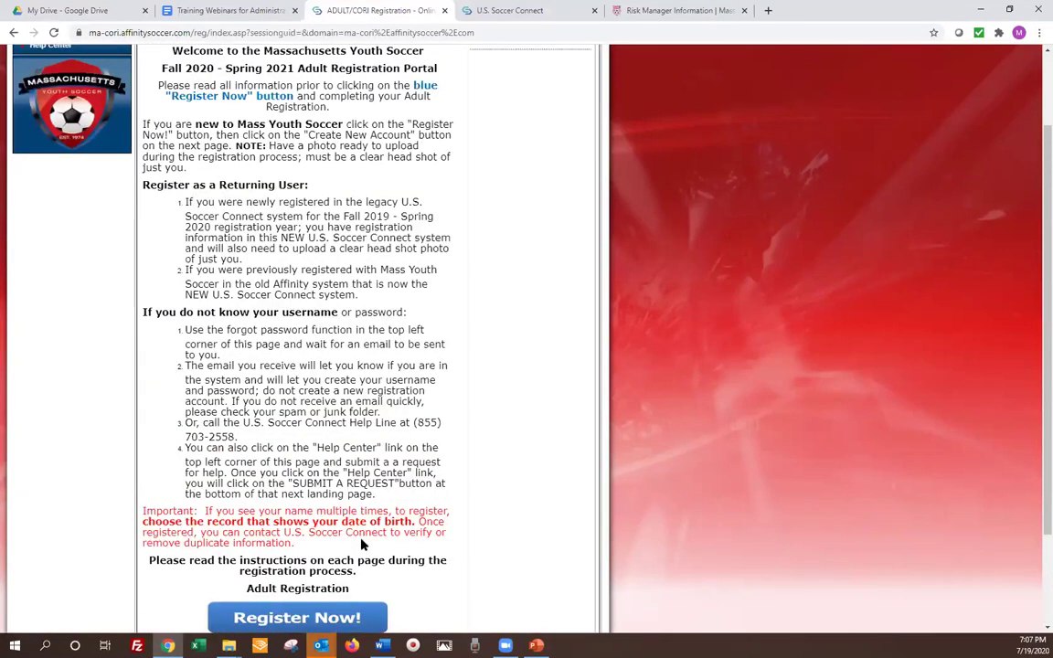
scroll(324, 483, down, 2)
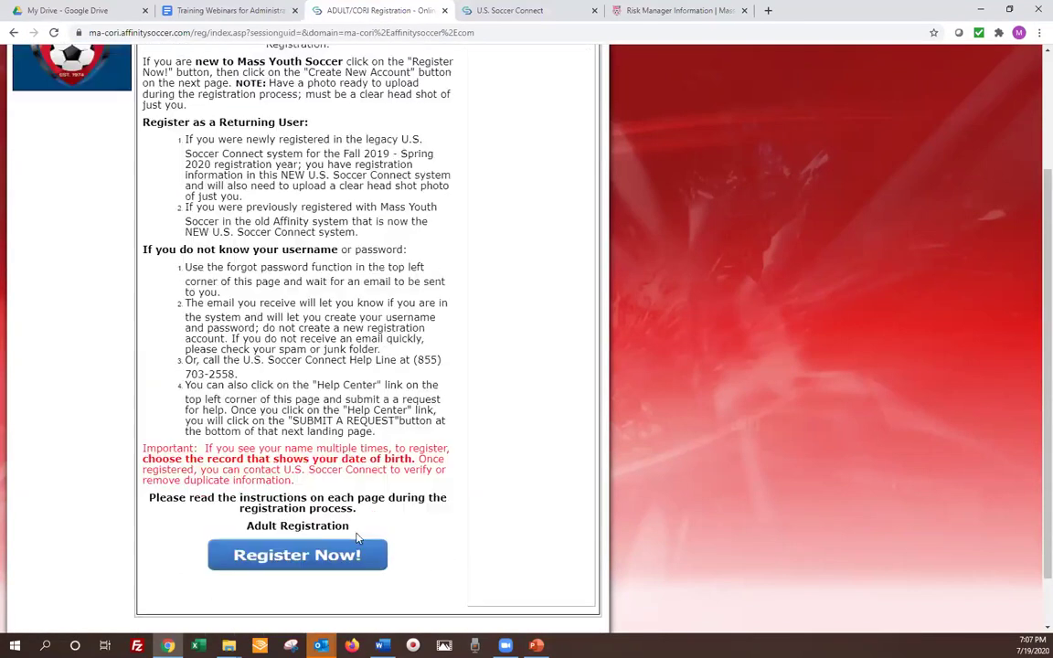
click(287, 560)
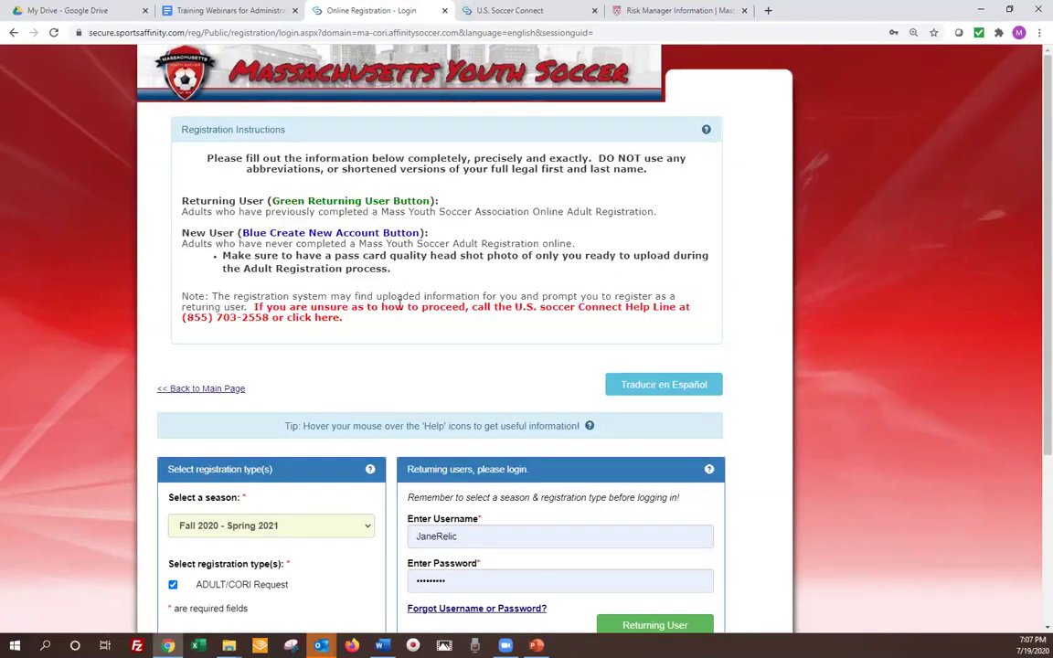
Replace the prefilled username in the returning user login with the registrant's own account username
scroll(306, 242, down, 2)
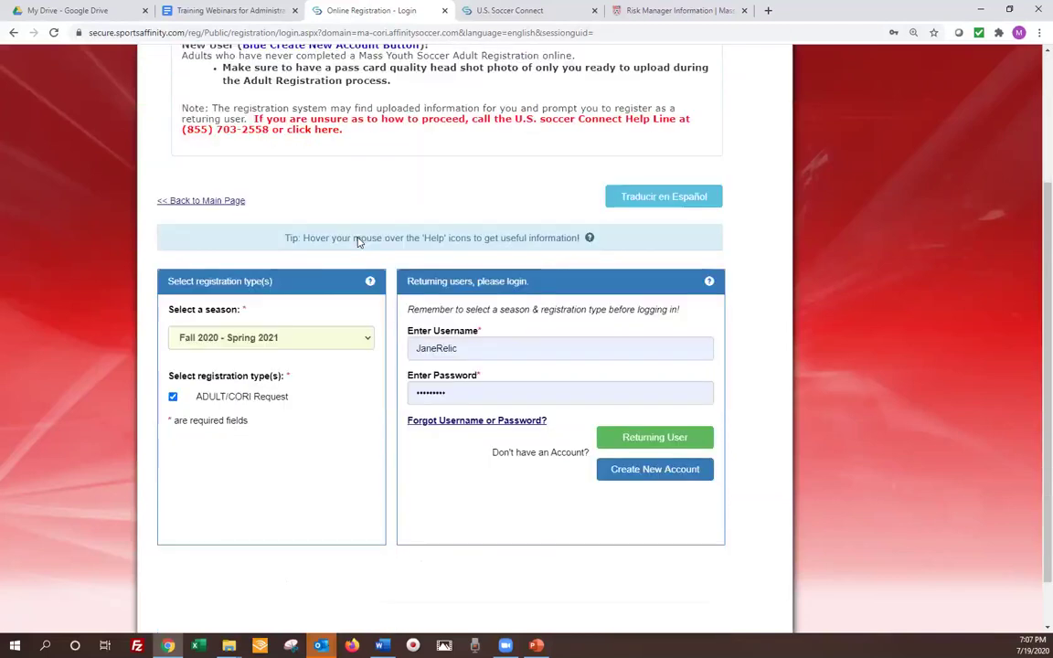
click(436, 350)
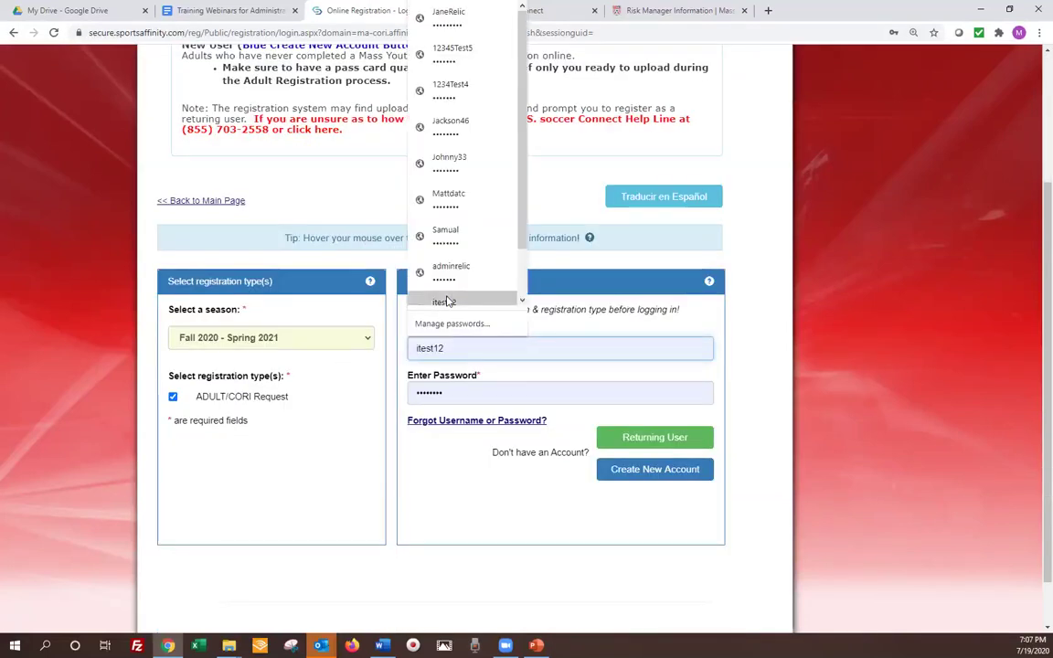
key(Escape)
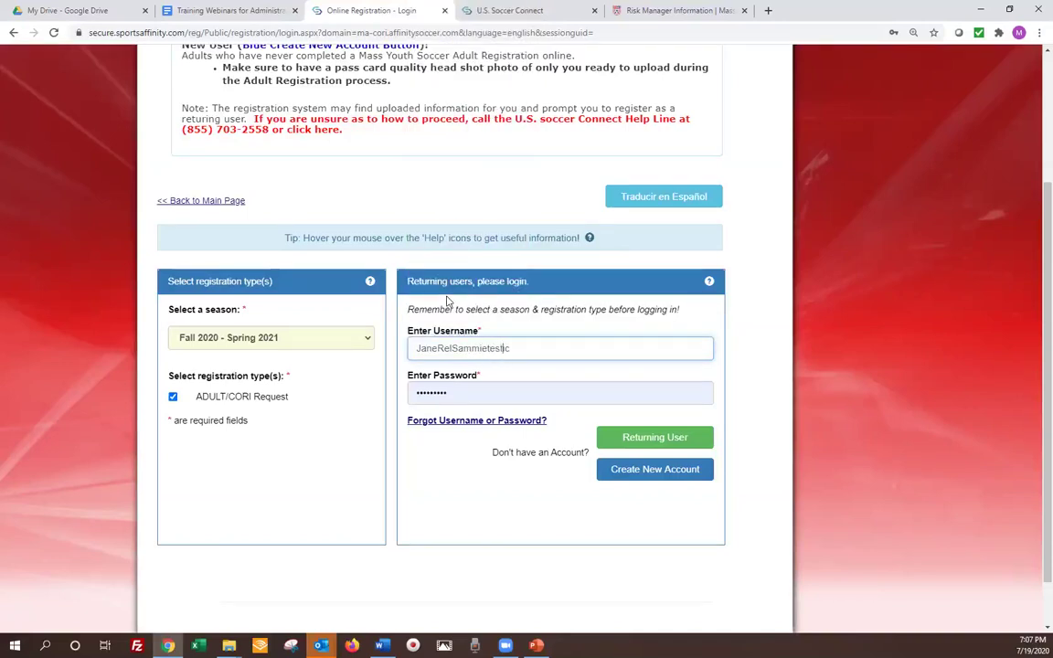
text(11)
click(451, 349)
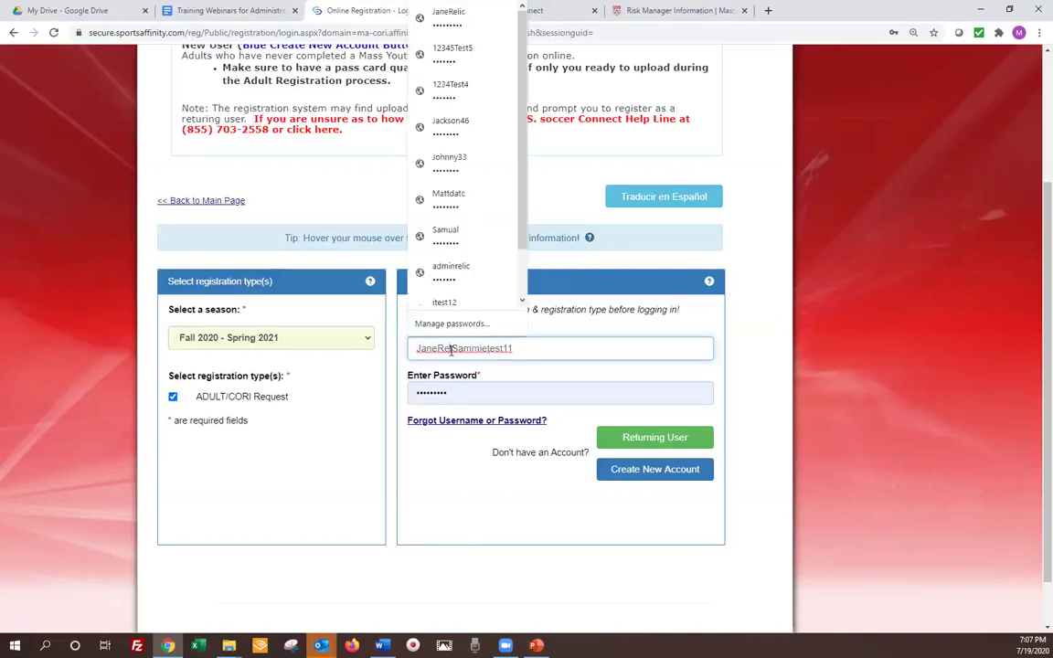
key(BackSpace)
key(BackSpace)
key(BackSpace)
key(BackSpace)
key(BackSpace)
key(BackSpace)
key(BackSpace)
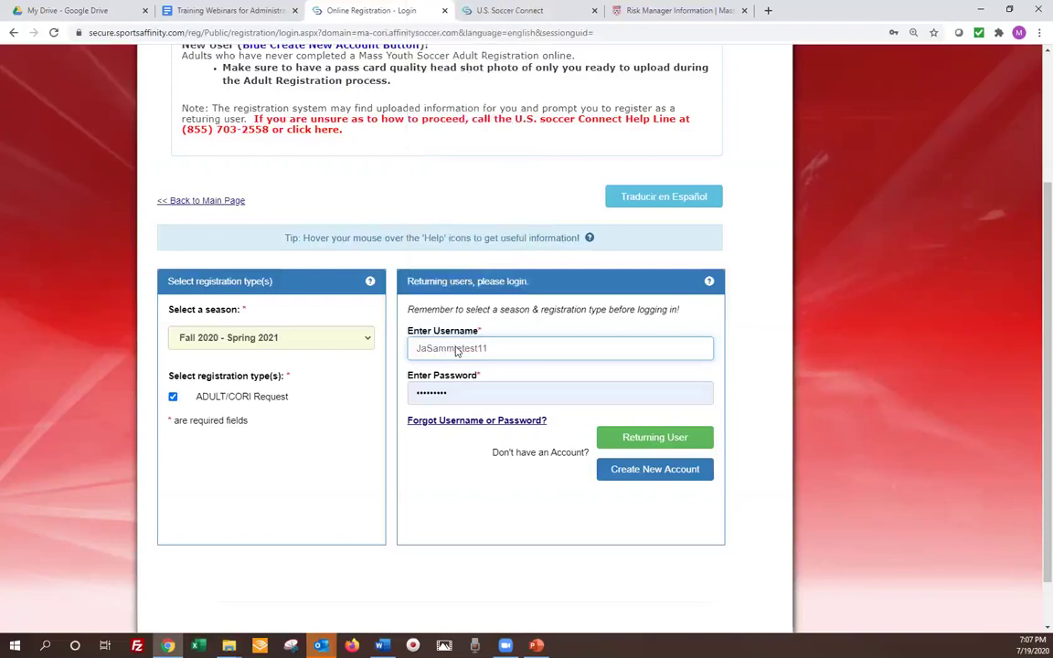
click(414, 350)
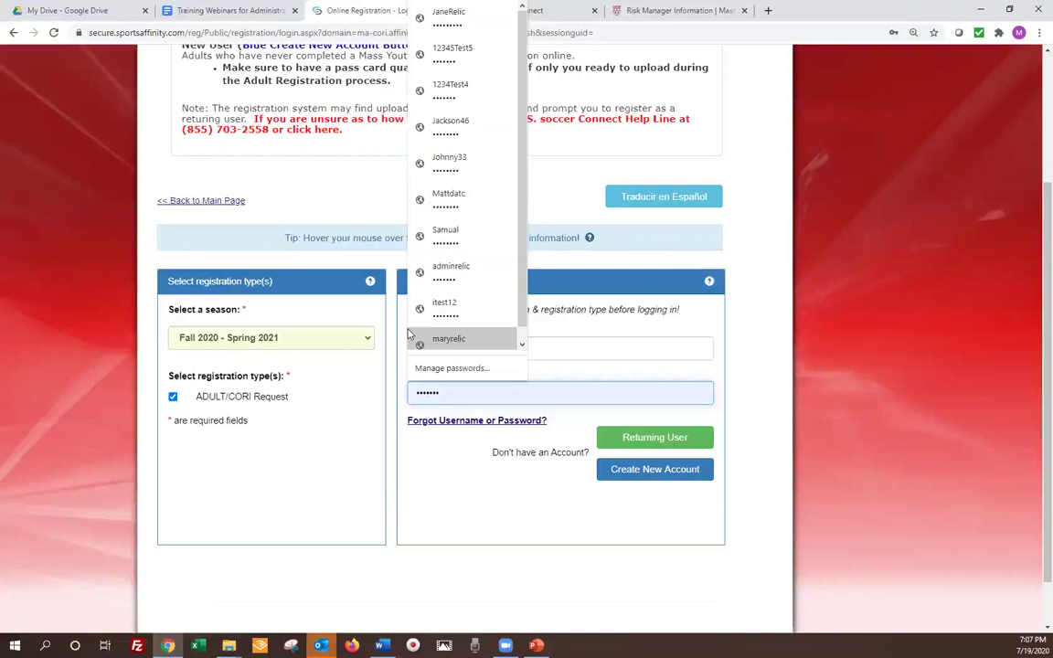
Enter the account password and log in as a returning user
key(Escape)
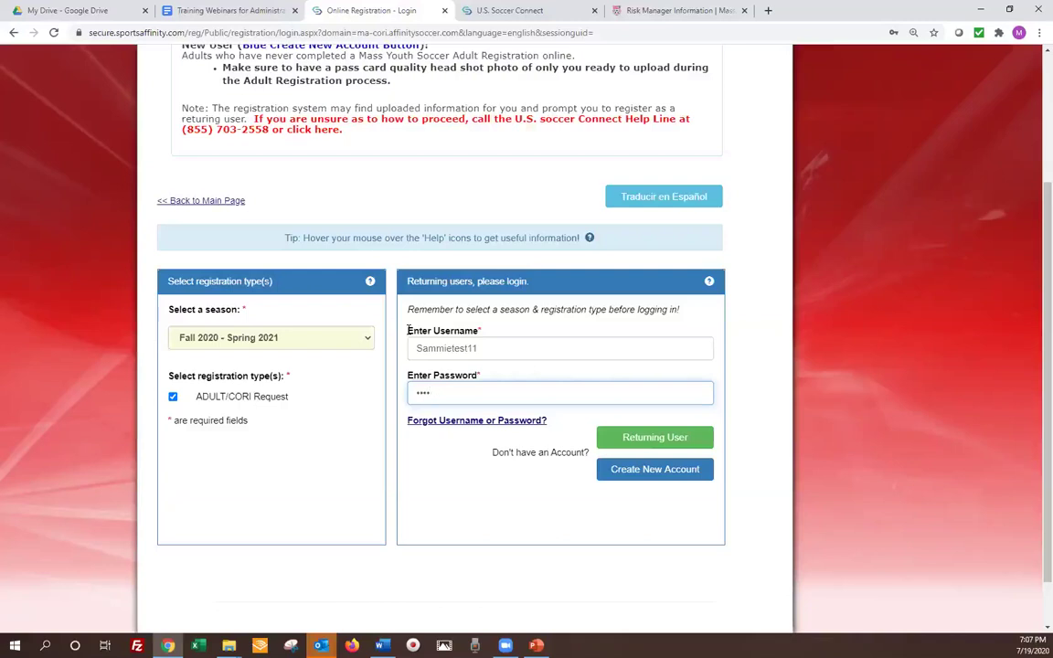
key(Down)
key(Escape)
click(609, 442)
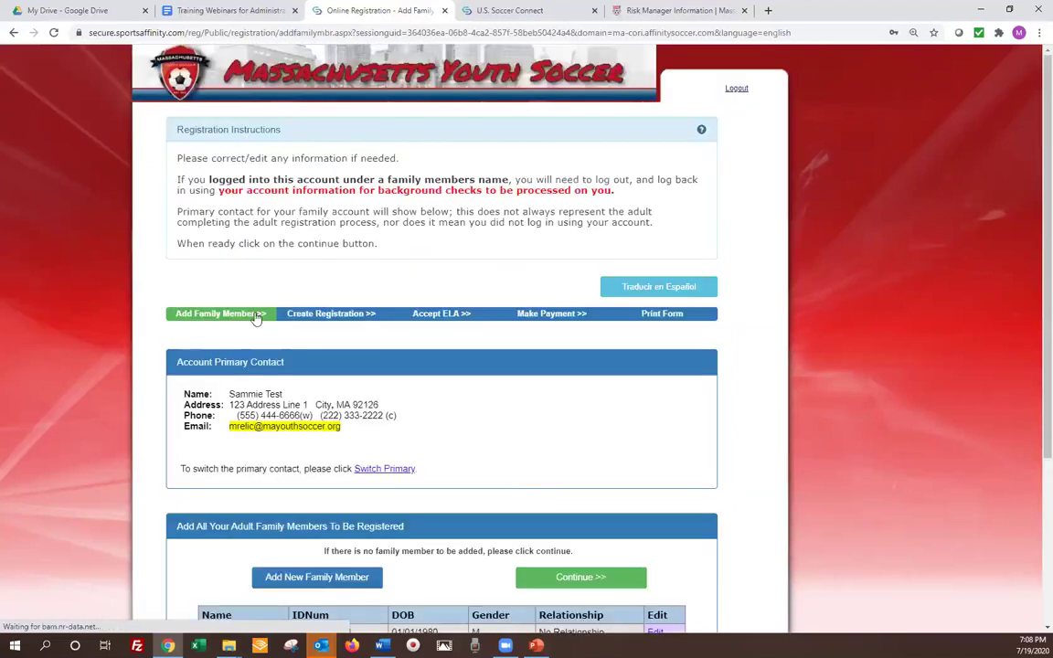
Review the primary contact and family member list, and continue to registration creation without adding a family member
scroll(328, 211, down, 3)
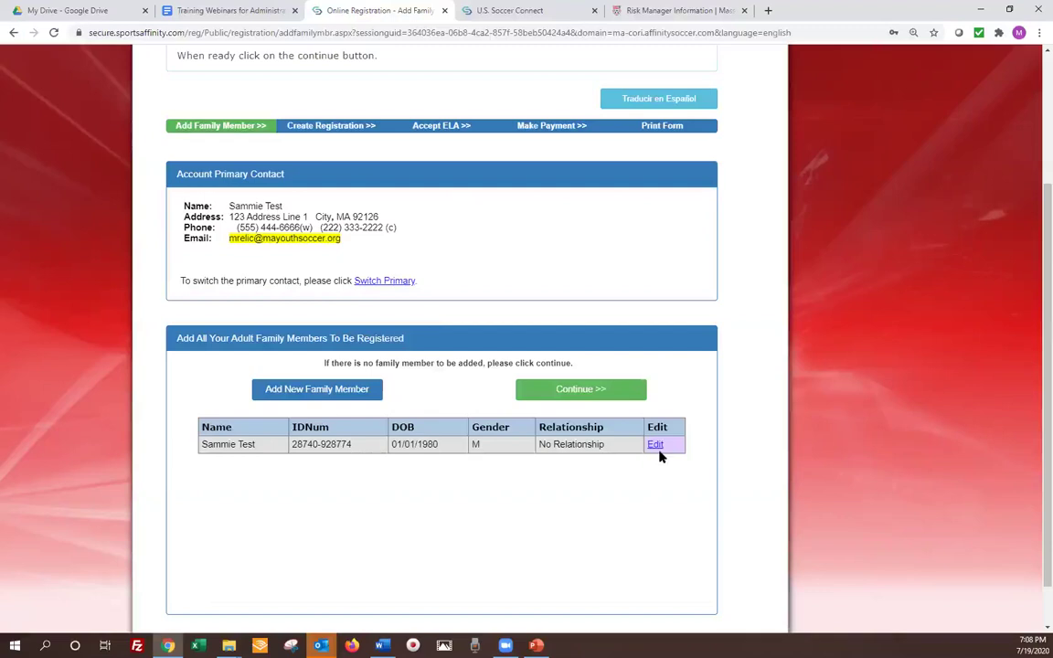
click(548, 396)
click(566, 399)
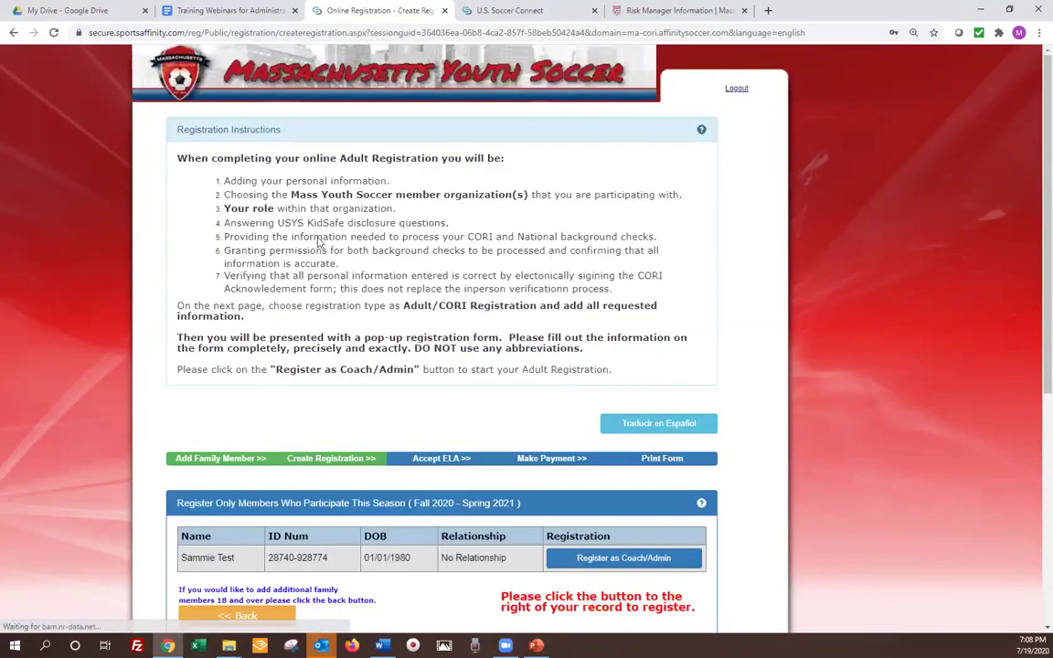
Start a Coach/Admin registration for the listed member and choose the Adult/CORI Registration program
scroll(394, 220, down, 2)
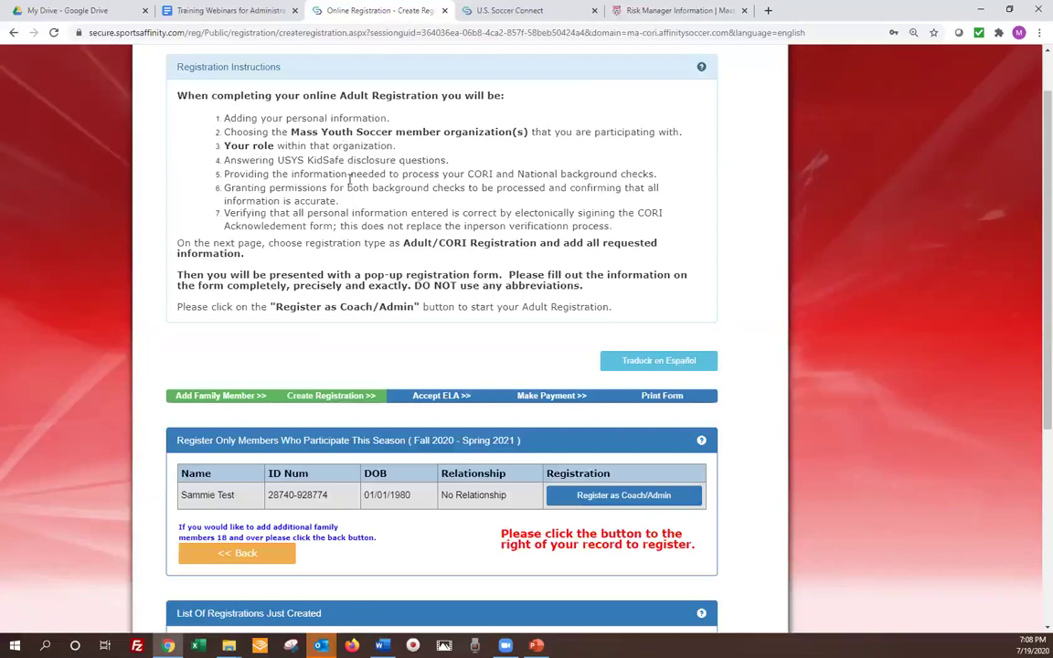
scroll(321, 186, down, 2)
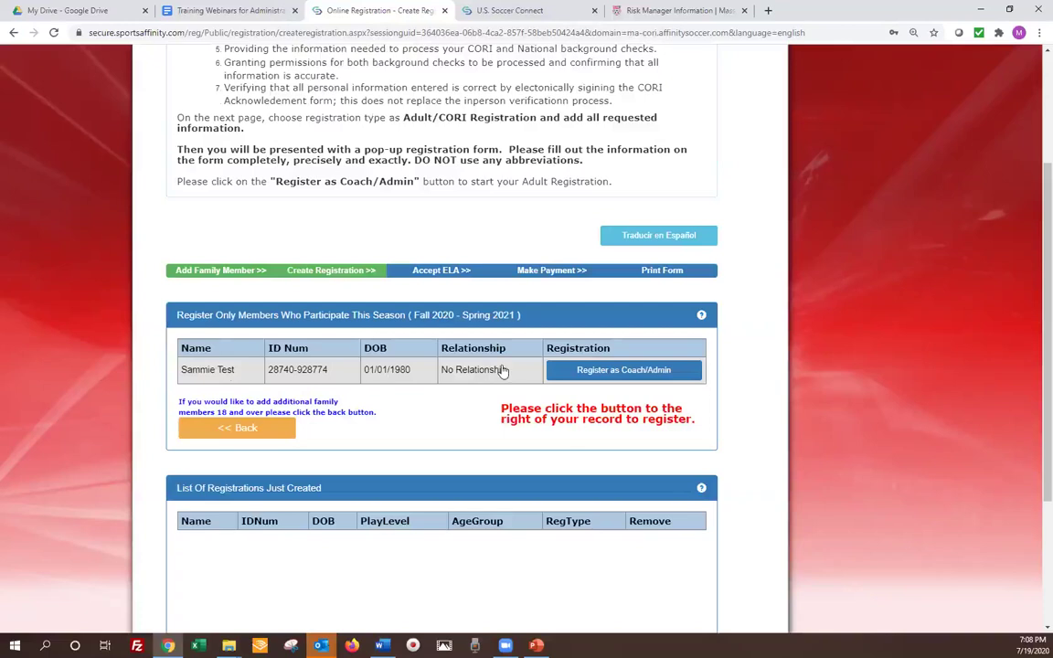
click(598, 379)
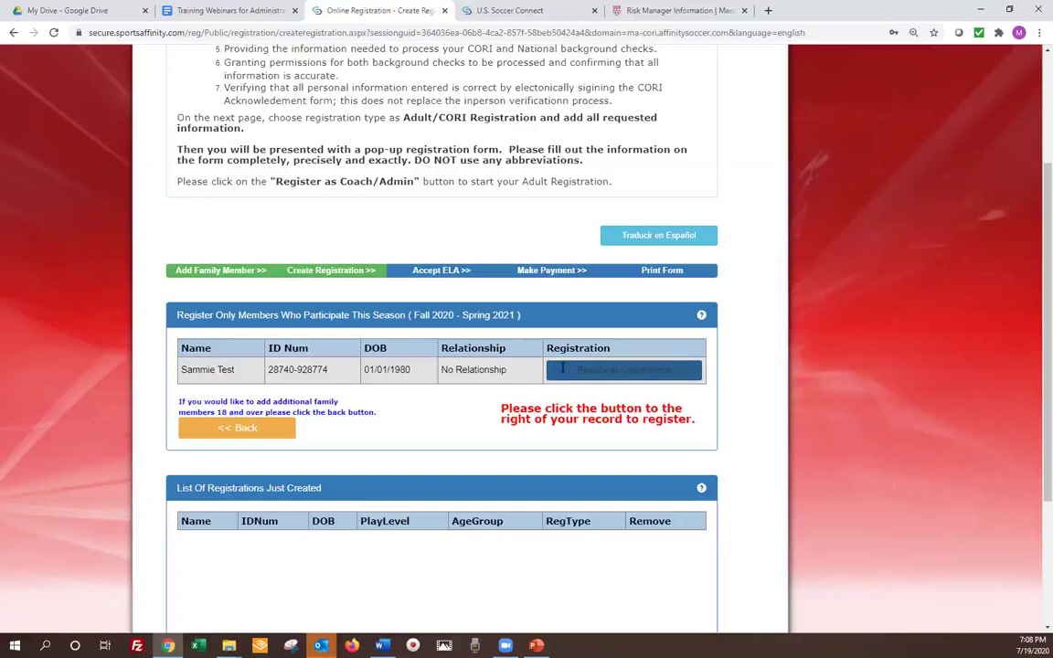
click(562, 367)
click(358, 227)
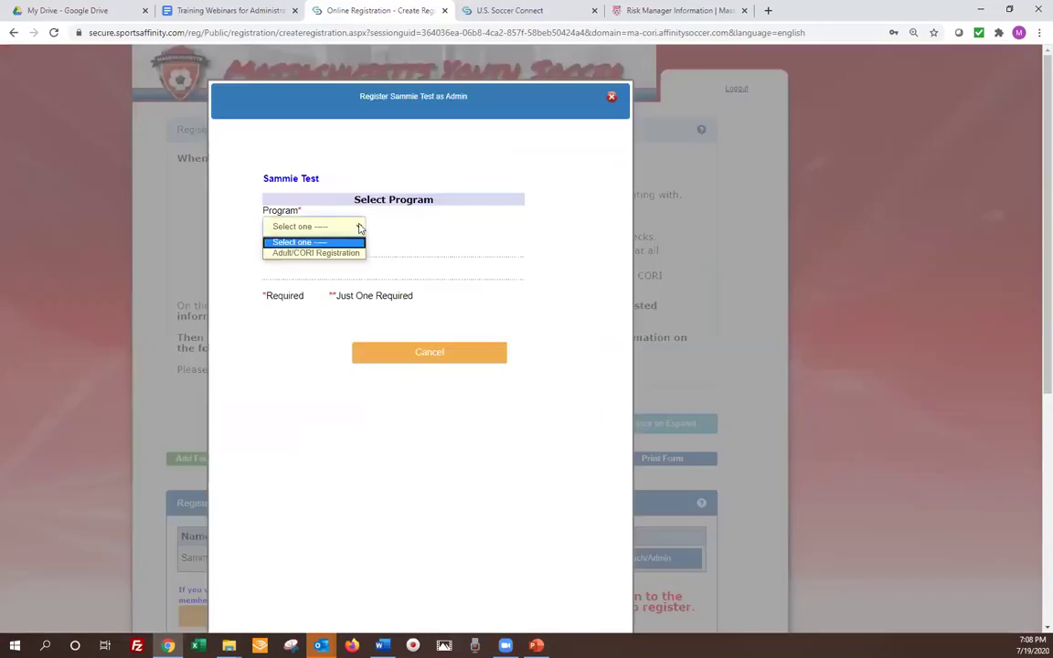
click(316, 253)
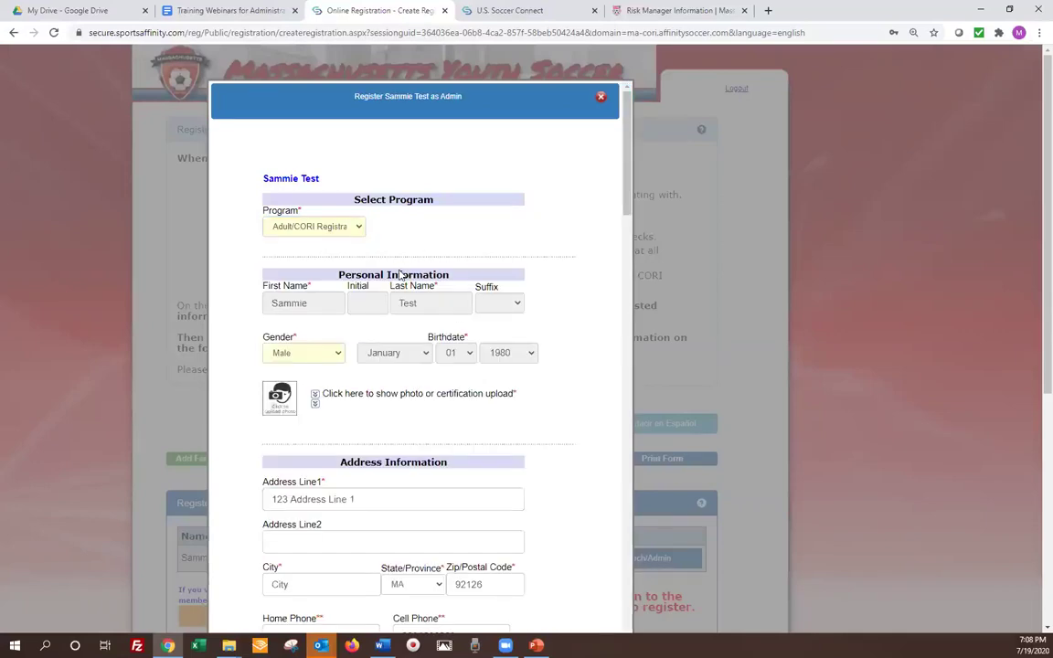
Expand the photo and certification uploads under Personal Information to view the stored images
scroll(399, 274, down, 1)
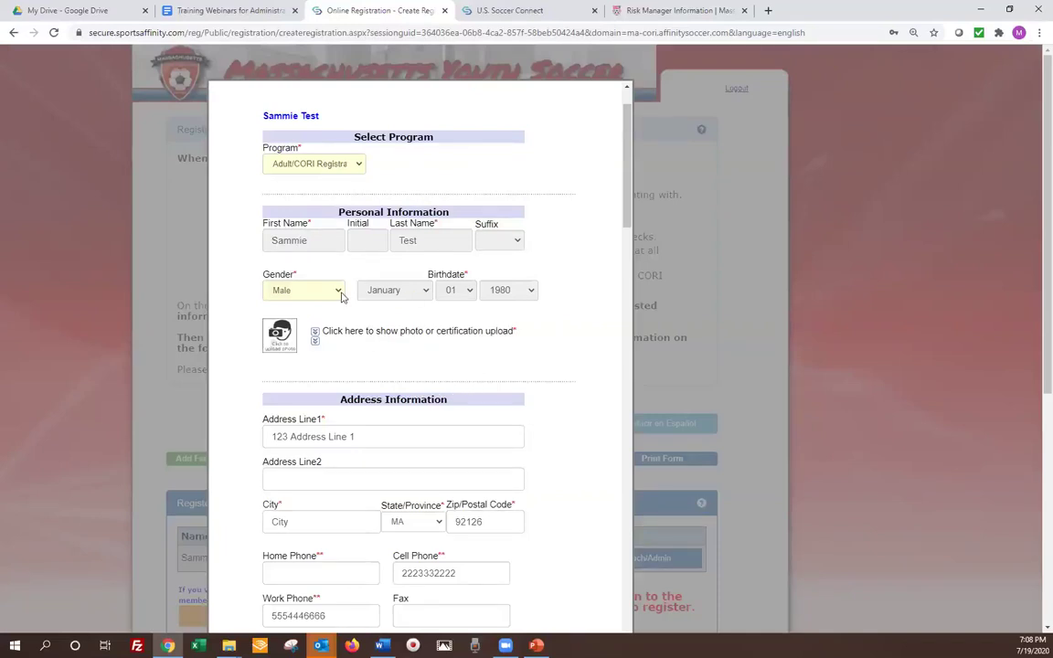
scroll(341, 296, down, 2)
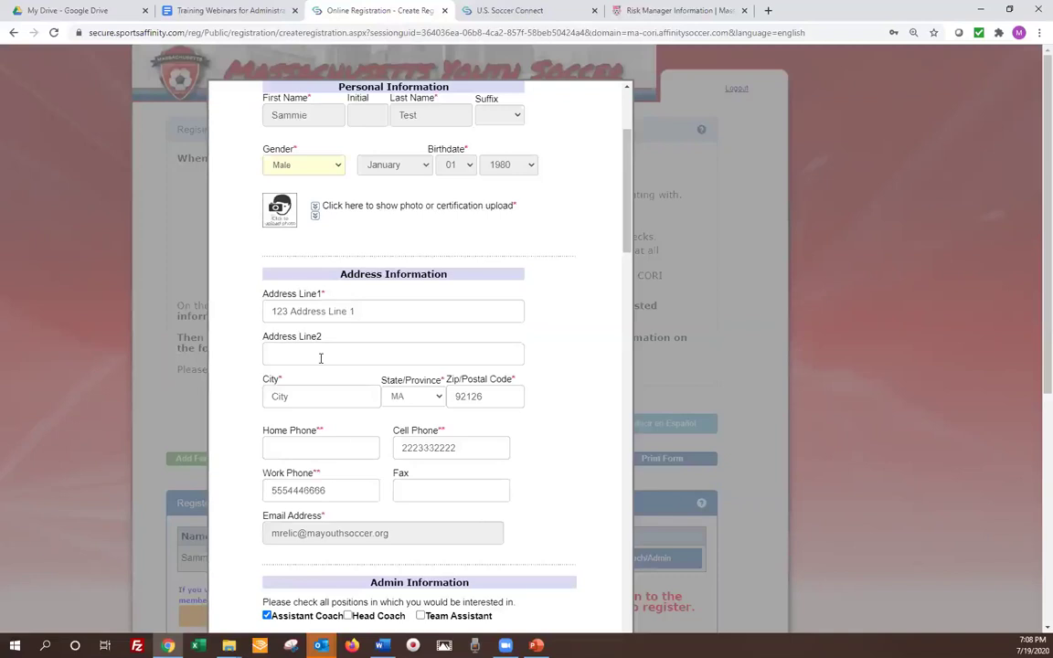
click(314, 218)
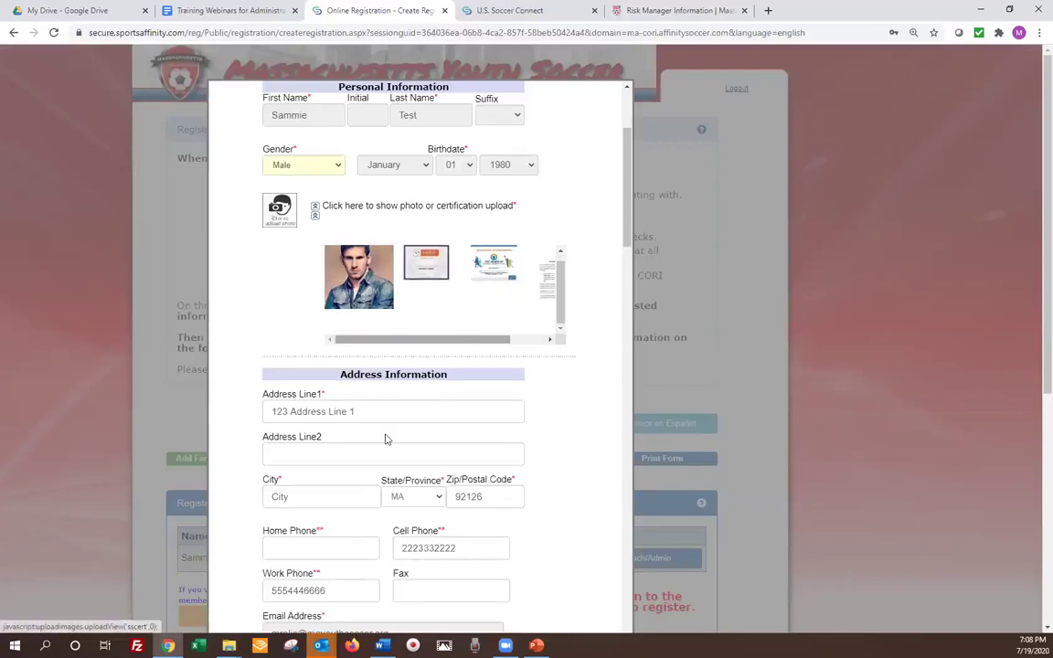
Review the address, admin, ID and primary organization role details, and look at the secondary organization choices
scroll(385, 436, down, 2)
scroll(416, 278, down, 1)
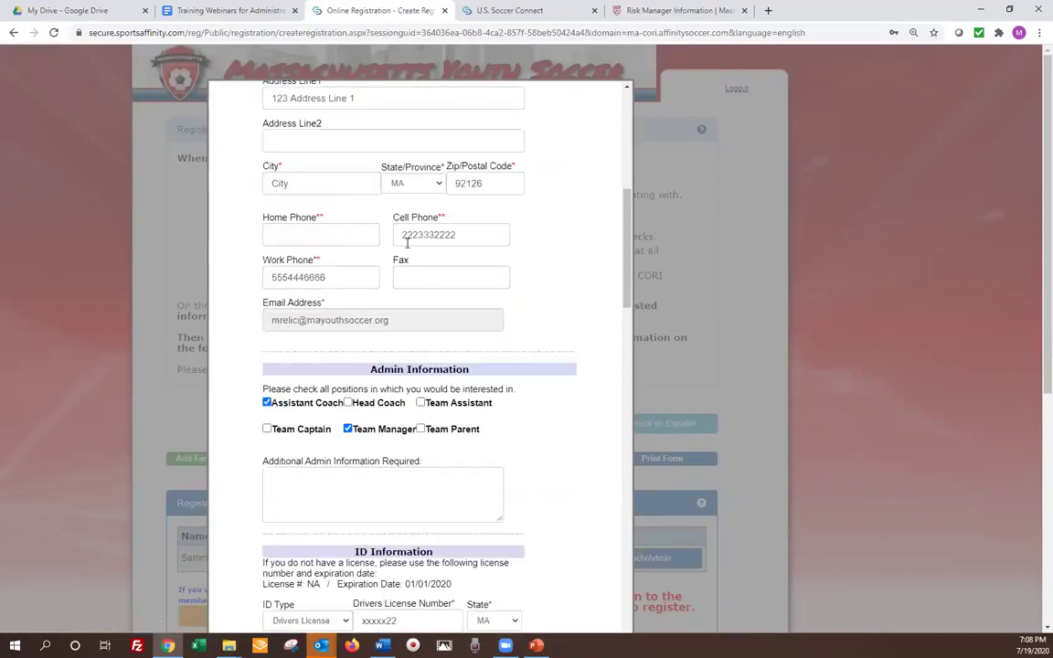
scroll(371, 277, down, 1)
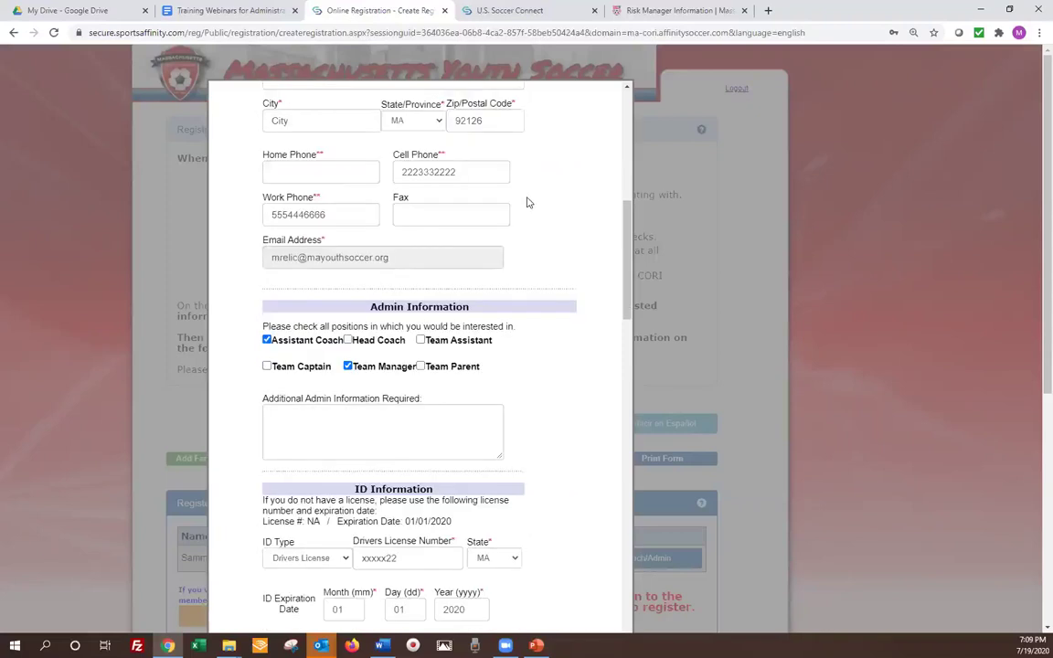
scroll(457, 169, down, 1)
scroll(452, 181, down, 3)
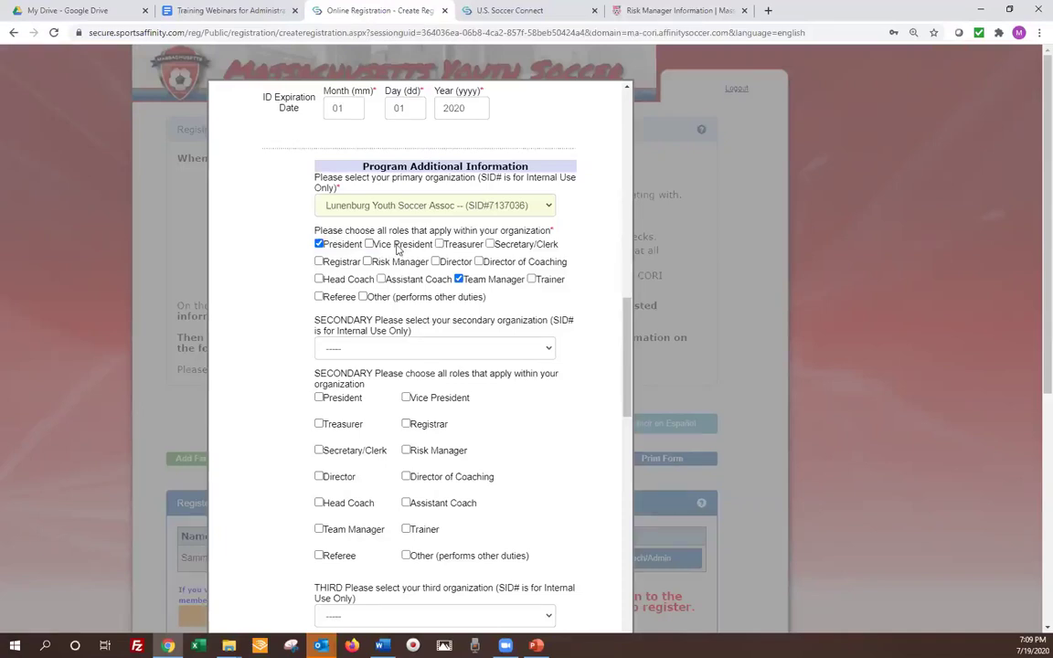
scroll(388, 227, down, 1)
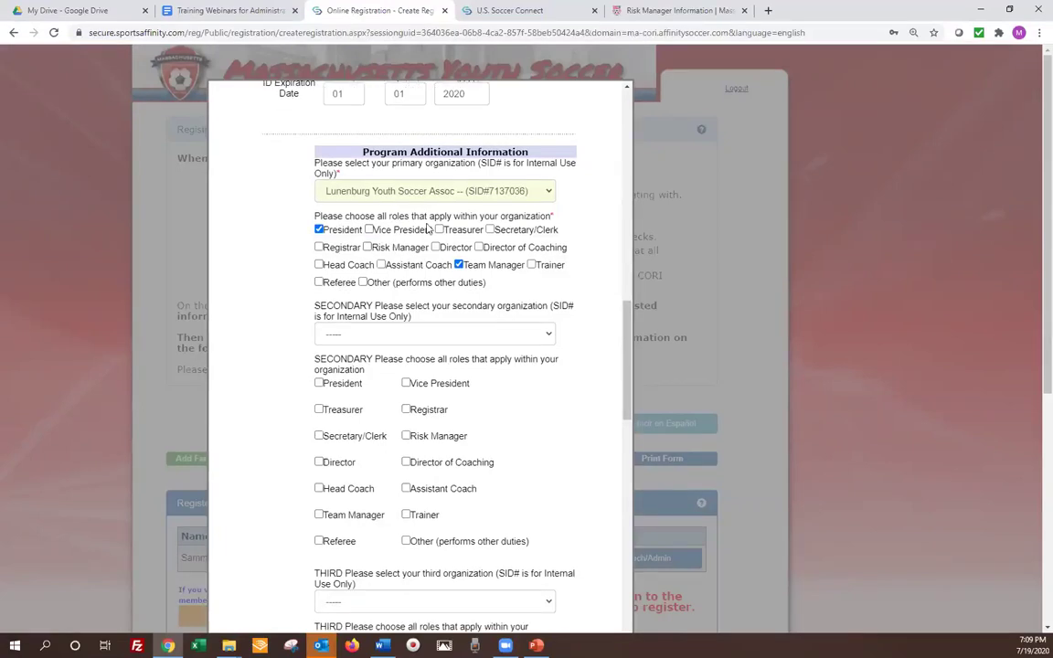
scroll(386, 207, down, 1)
scroll(376, 217, down, 1)
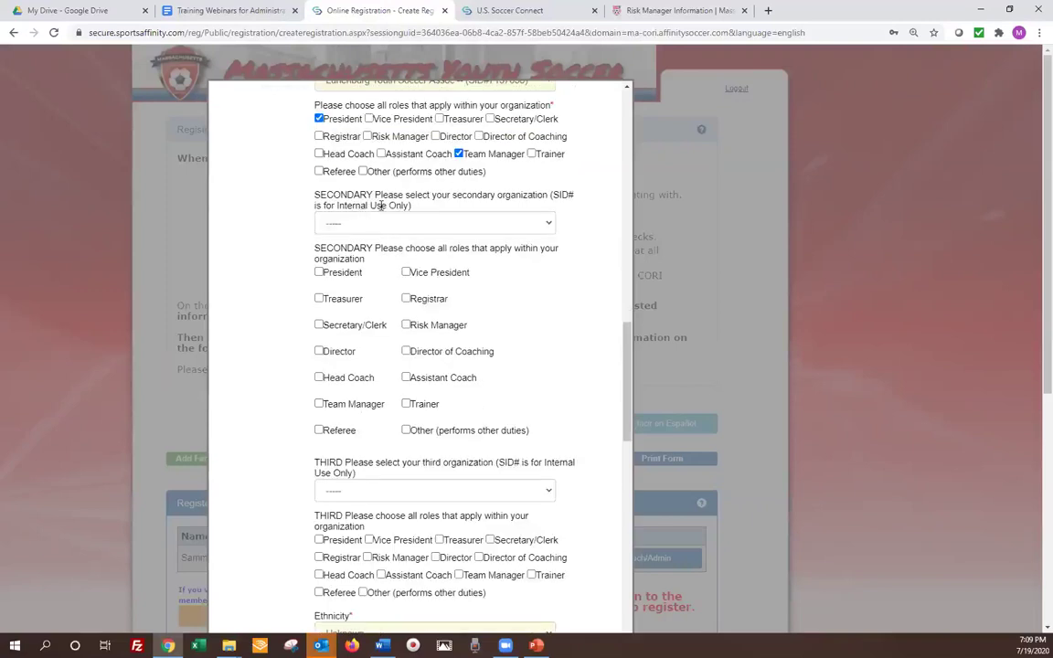
click(499, 227)
click(445, 202)
Review the remaining organization roles, ethnicity, eye color, parent names, Kidsafe disclosure answers, residency and place of birth through the form's end
scroll(439, 265, down, 2)
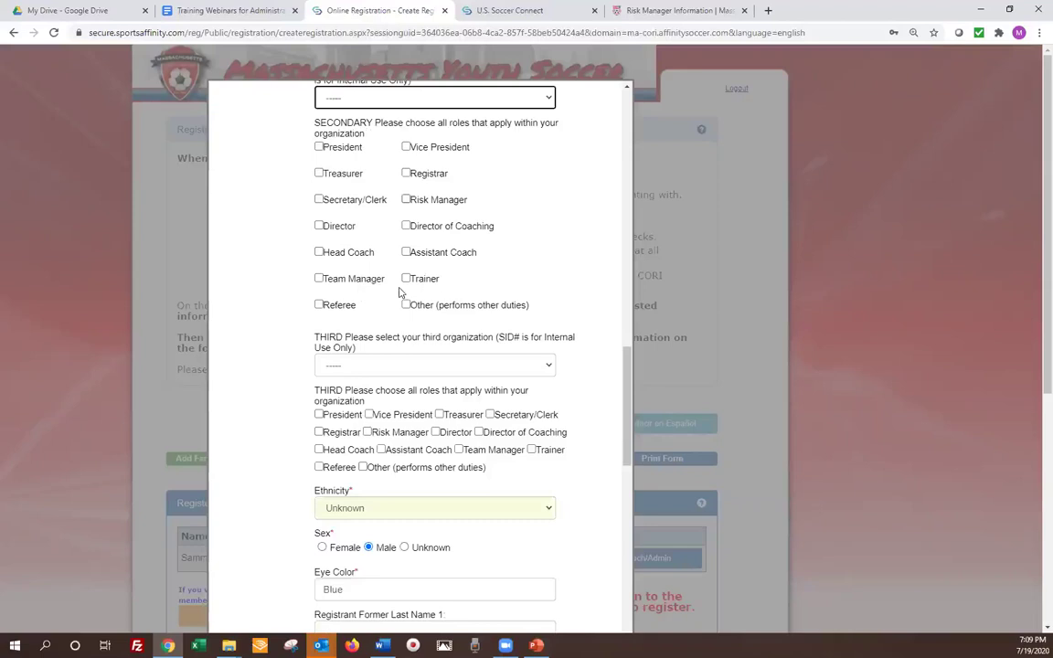
scroll(394, 279, down, 1)
scroll(386, 279, down, 2)
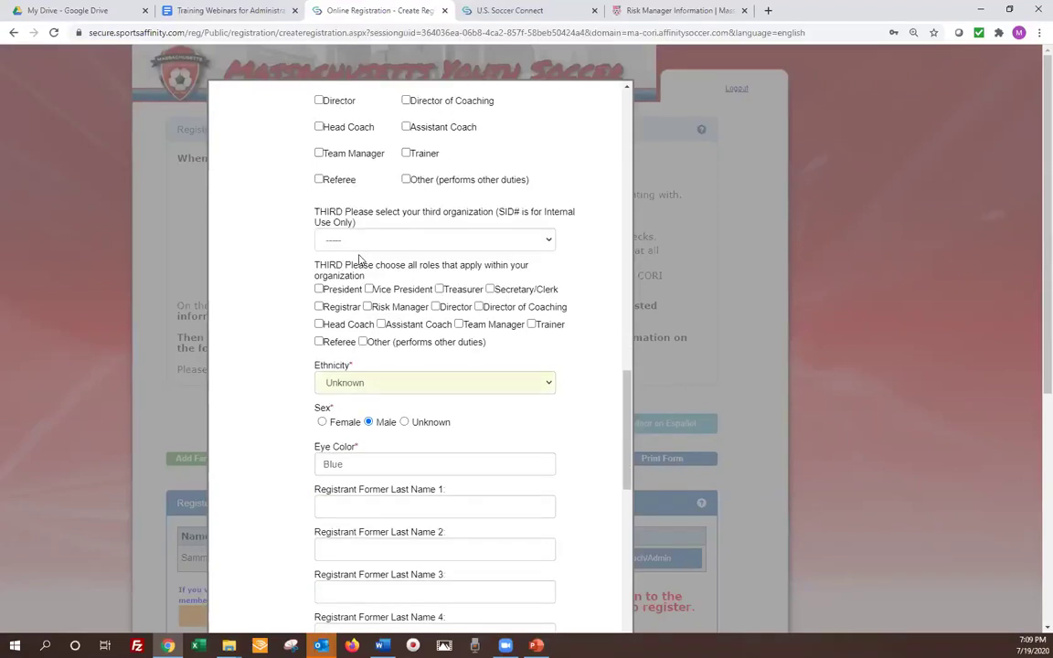
scroll(365, 220, down, 1)
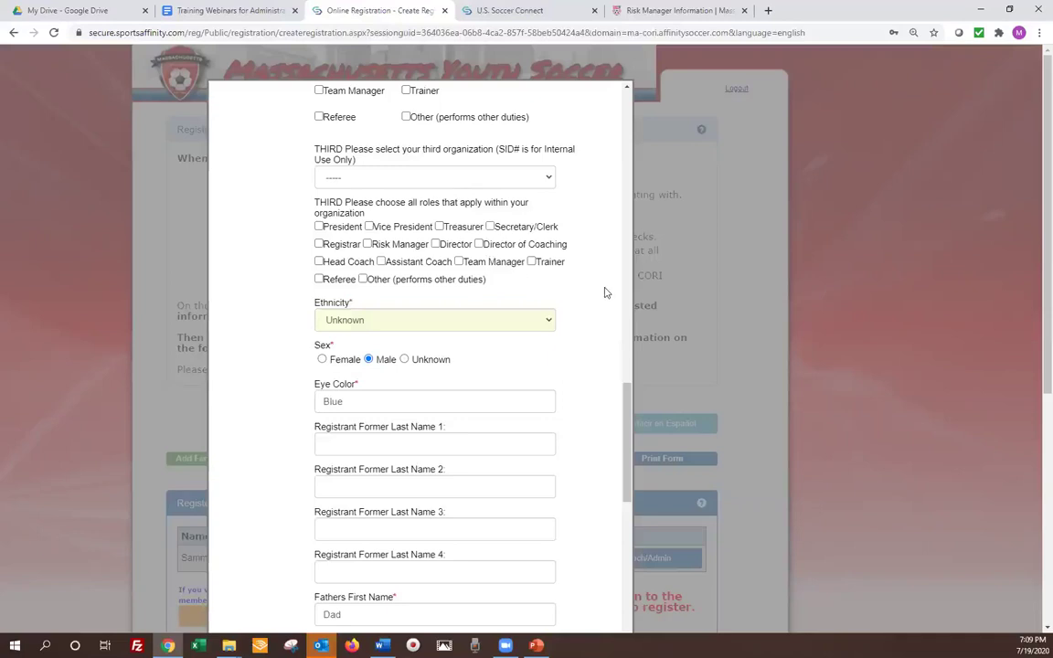
scroll(519, 287, down, 2)
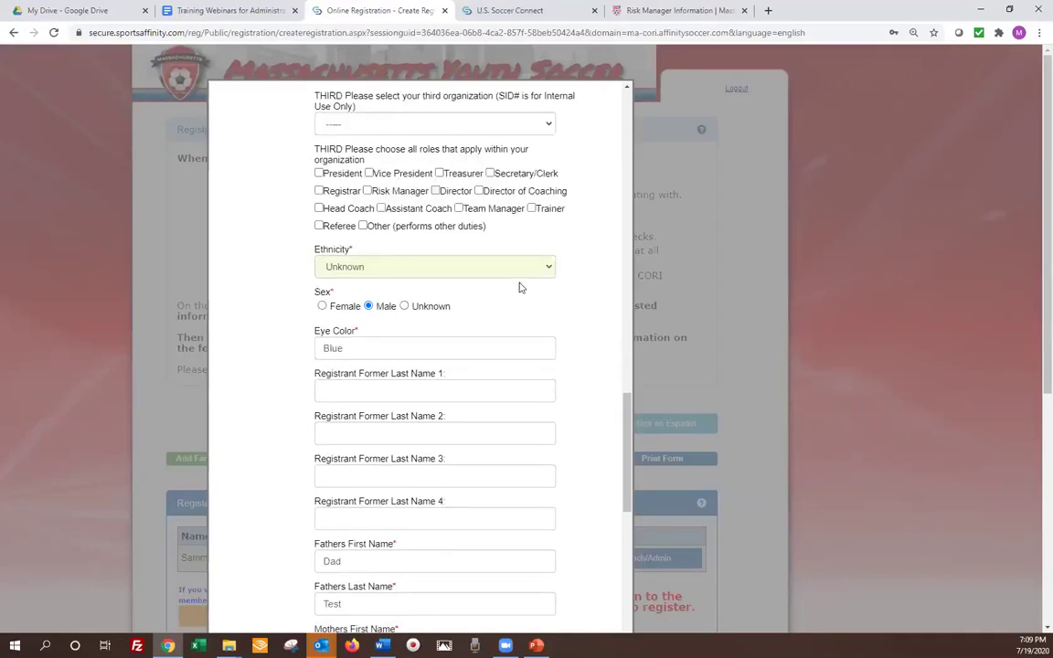
scroll(392, 187, down, 2)
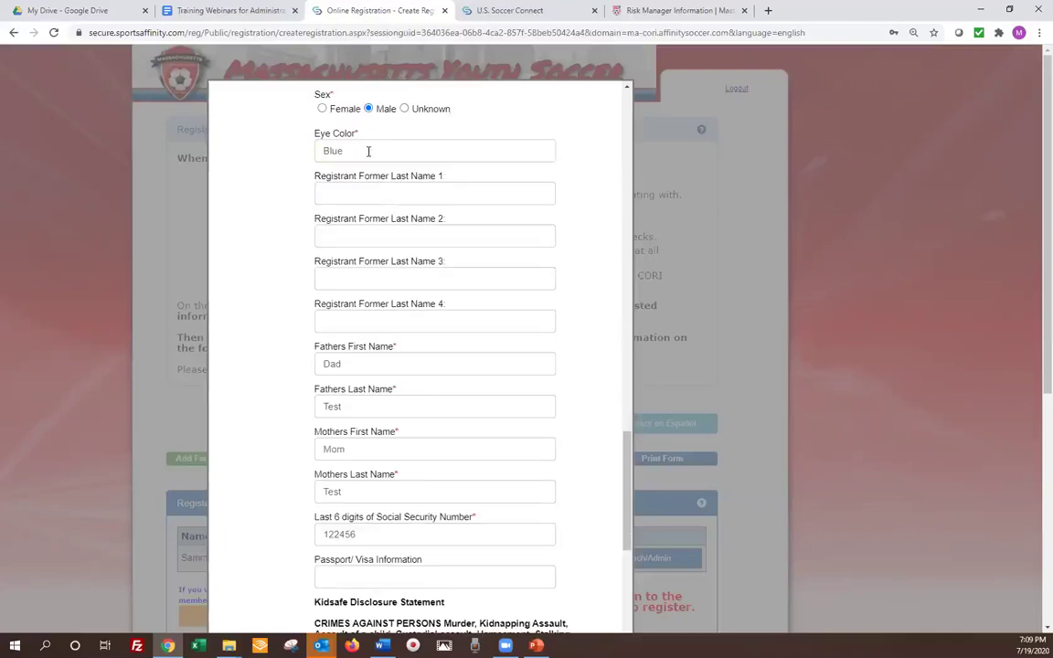
scroll(393, 284, down, 1)
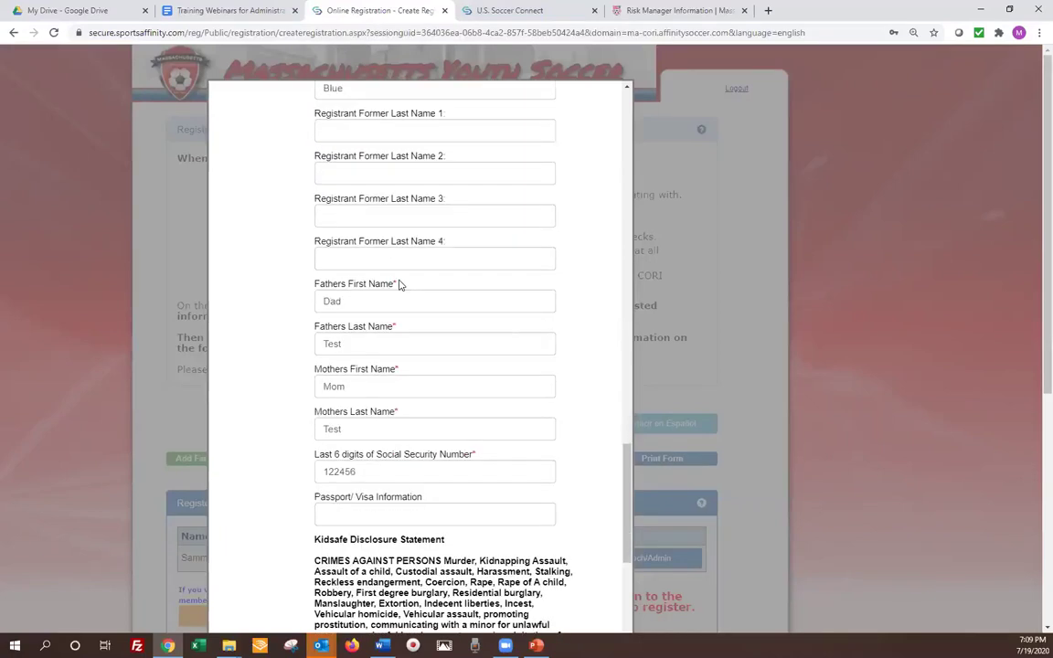
scroll(398, 284, down, 5)
scroll(379, 300, down, 2)
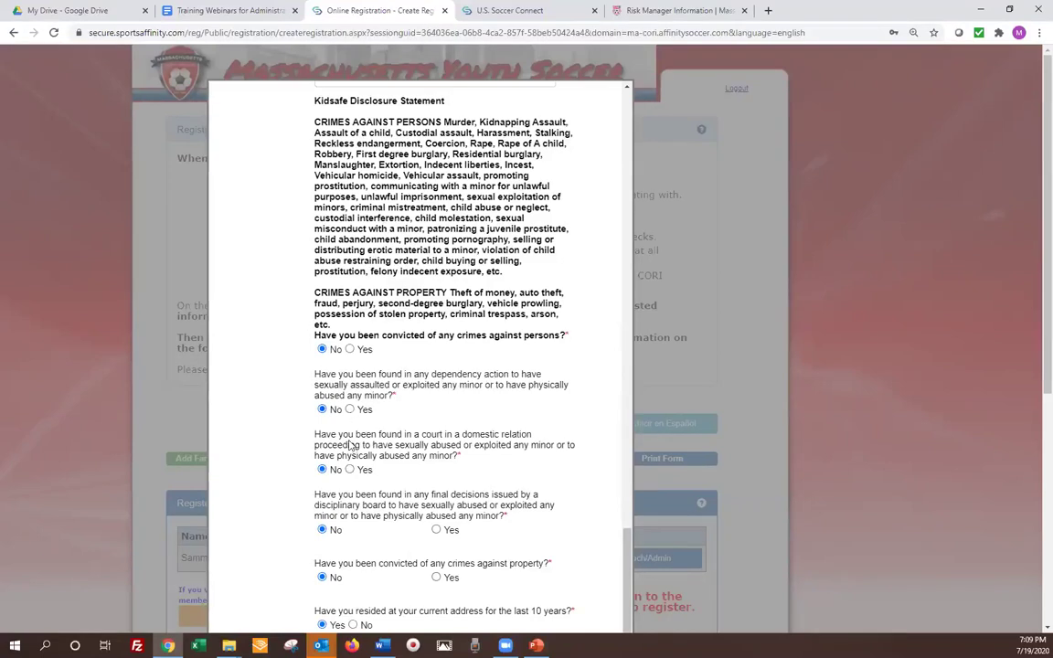
scroll(362, 324, down, 3)
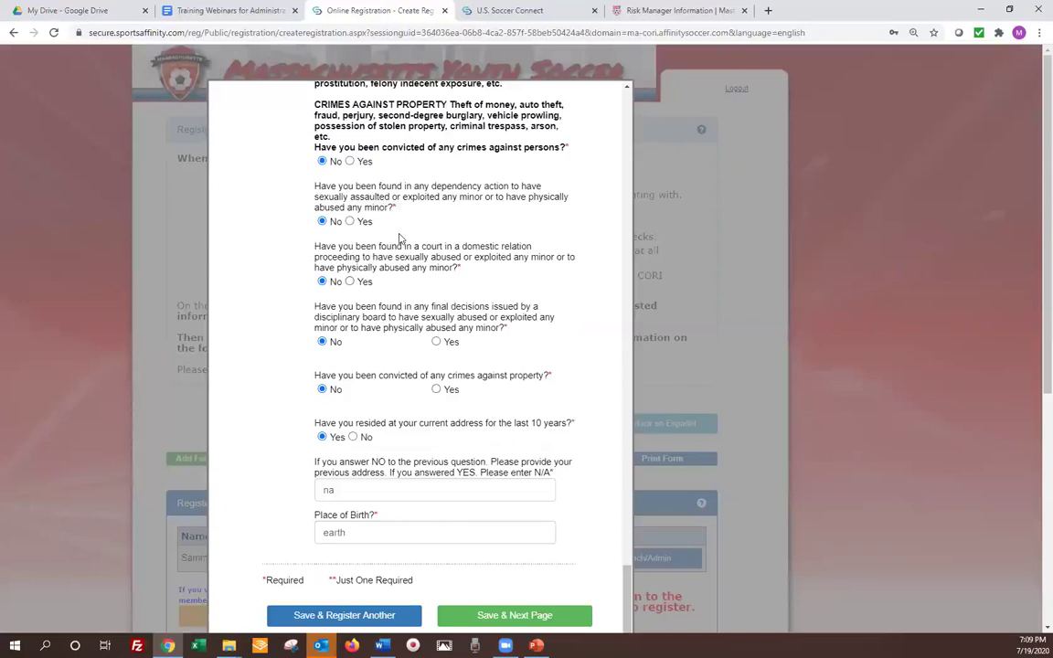
scroll(386, 320, down, 2)
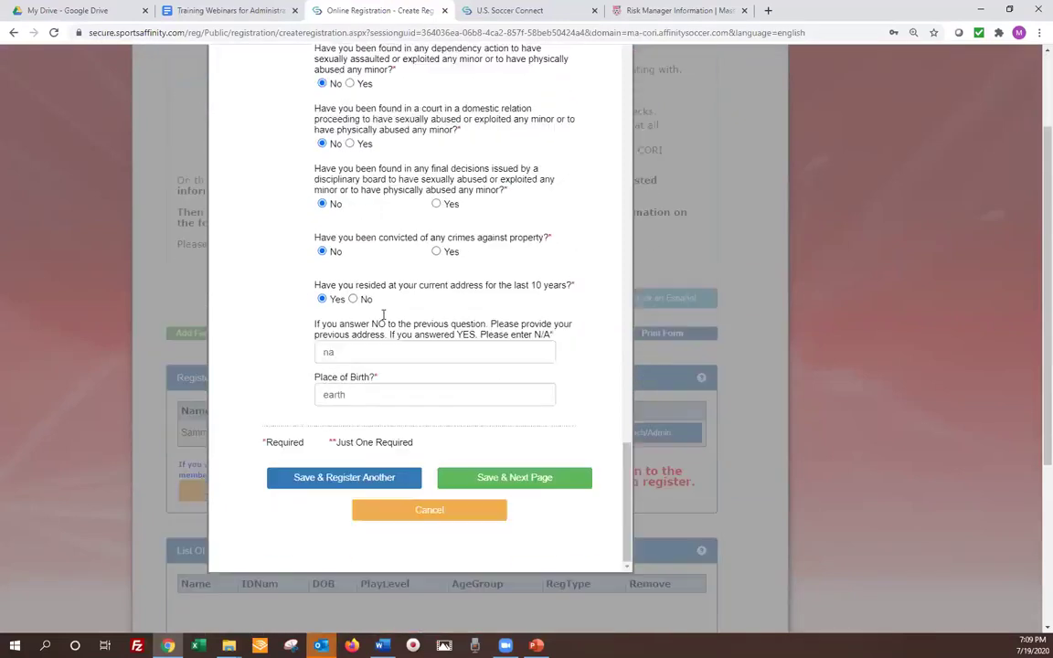
Save the completed registration form, proceed to the next page, and review the three legal agreements and the name signature fields
click(484, 478)
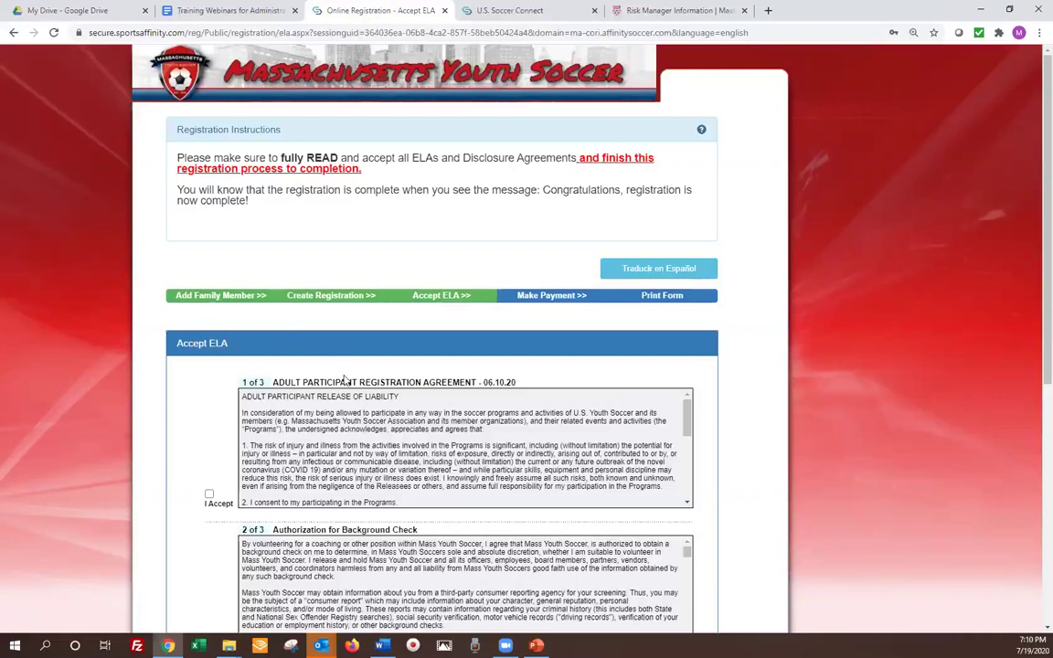
scroll(346, 378, down, 1)
scroll(366, 338, down, 1)
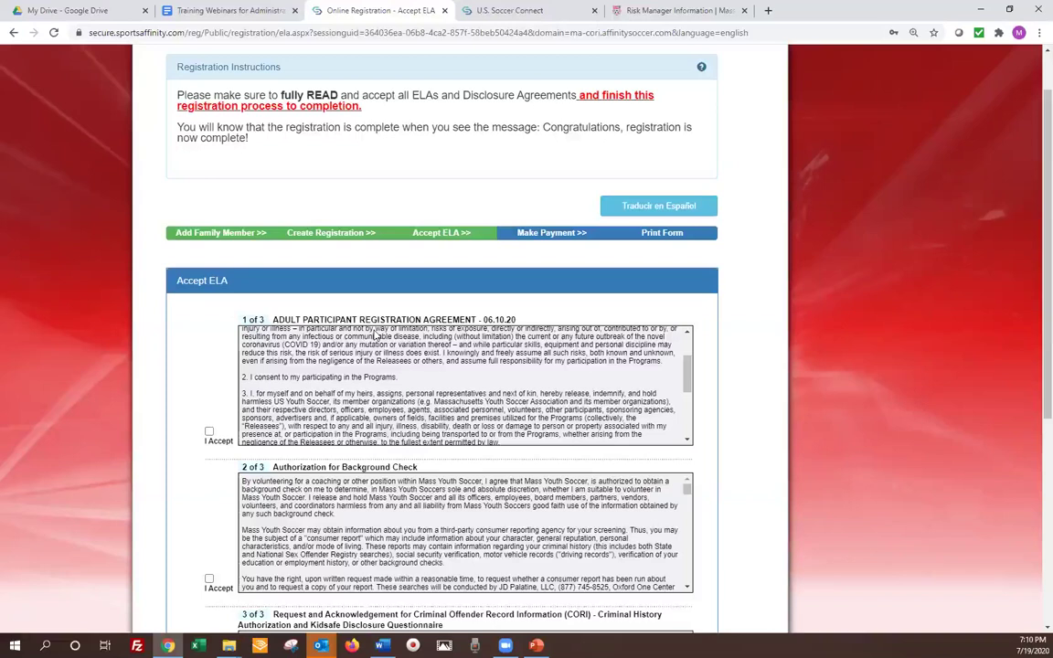
scroll(343, 301, down, 3)
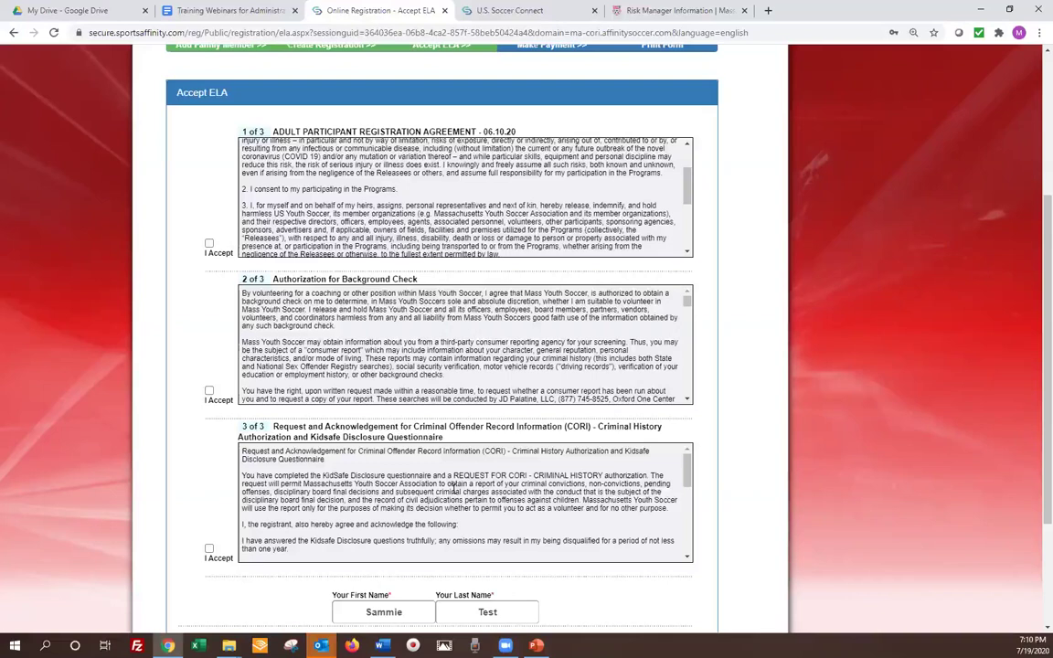
scroll(459, 493, down, 3)
scroll(722, 498, down, 1)
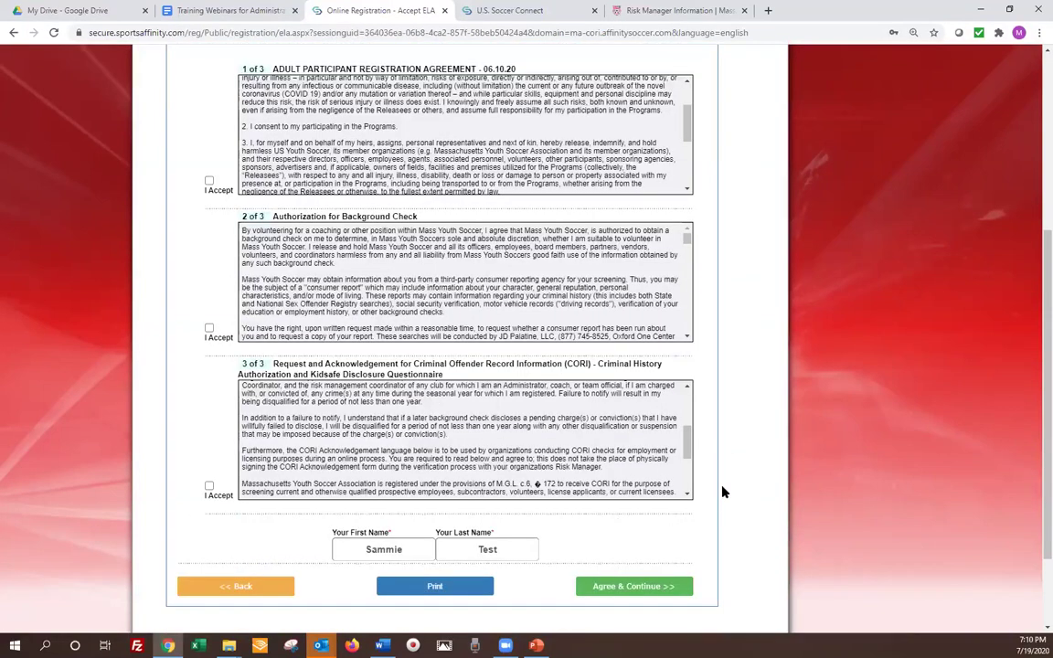
scroll(406, 361, down, 2)
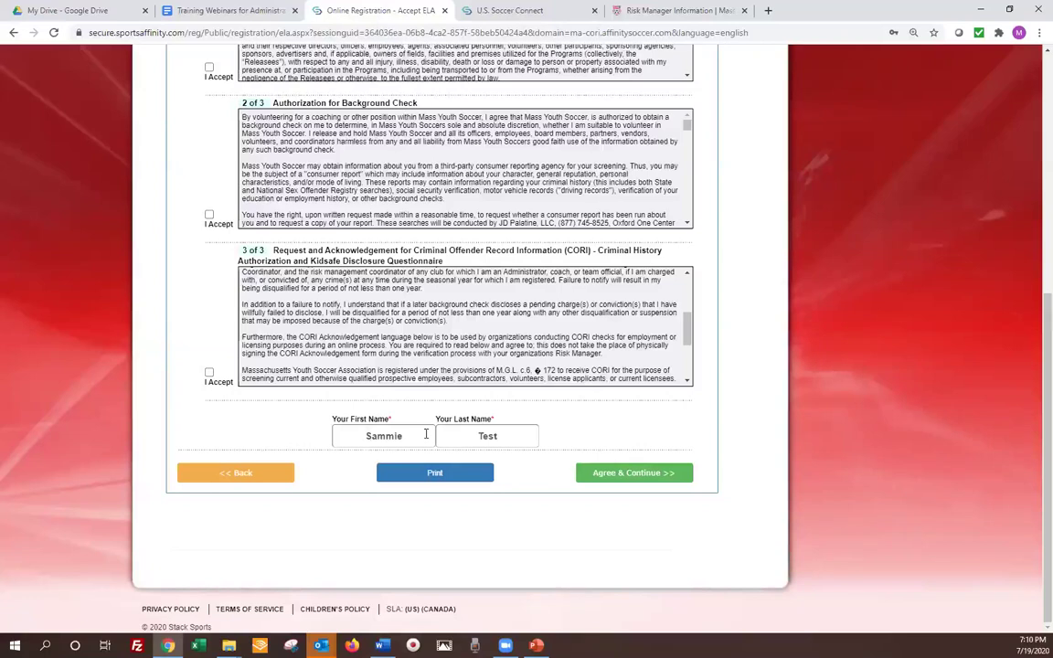
Check the first and last name signature fields and try to continue without accepting the agreements
click(418, 436)
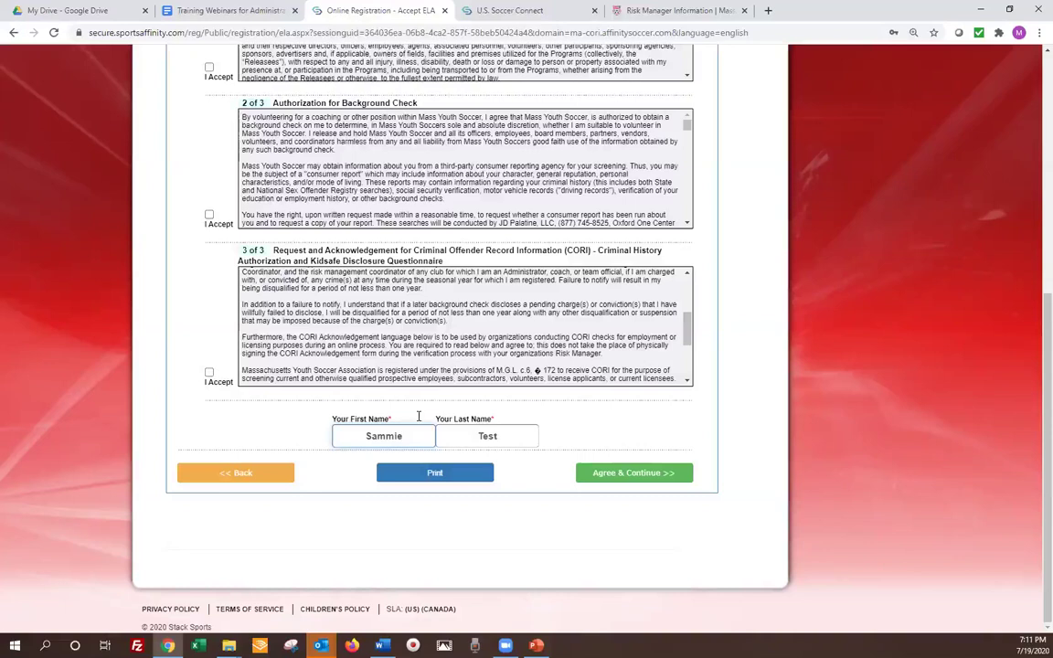
click(486, 436)
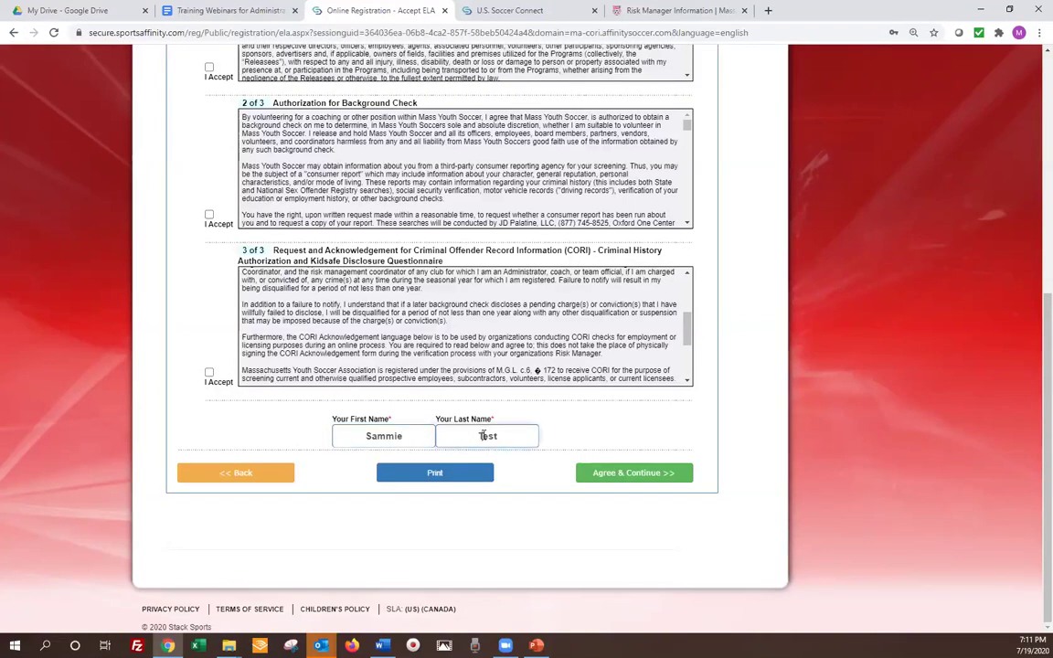
click(596, 474)
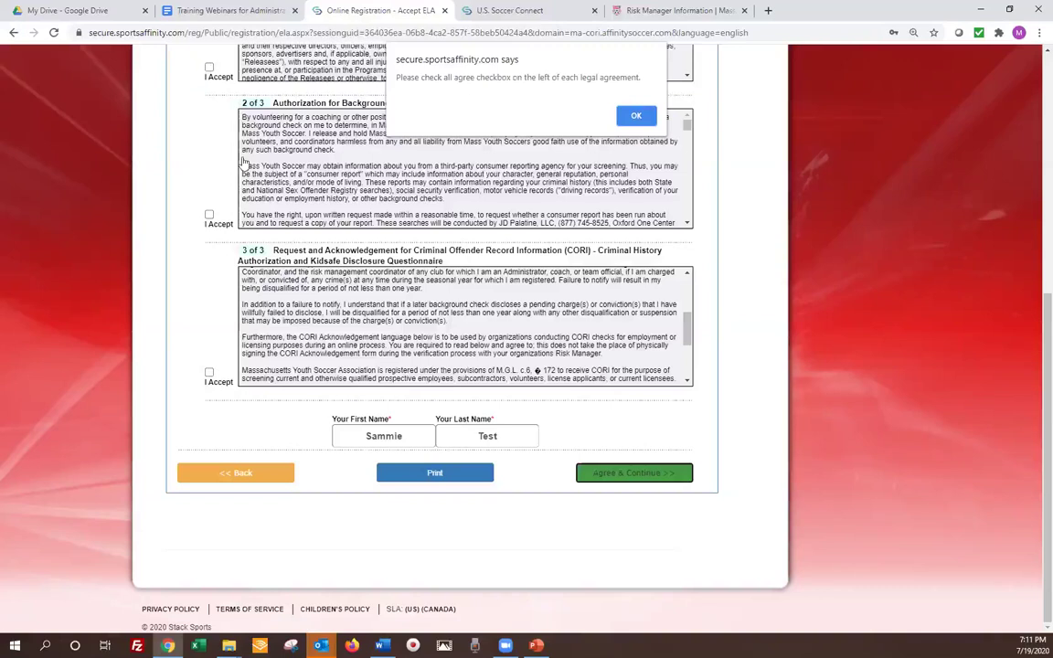
click(630, 115)
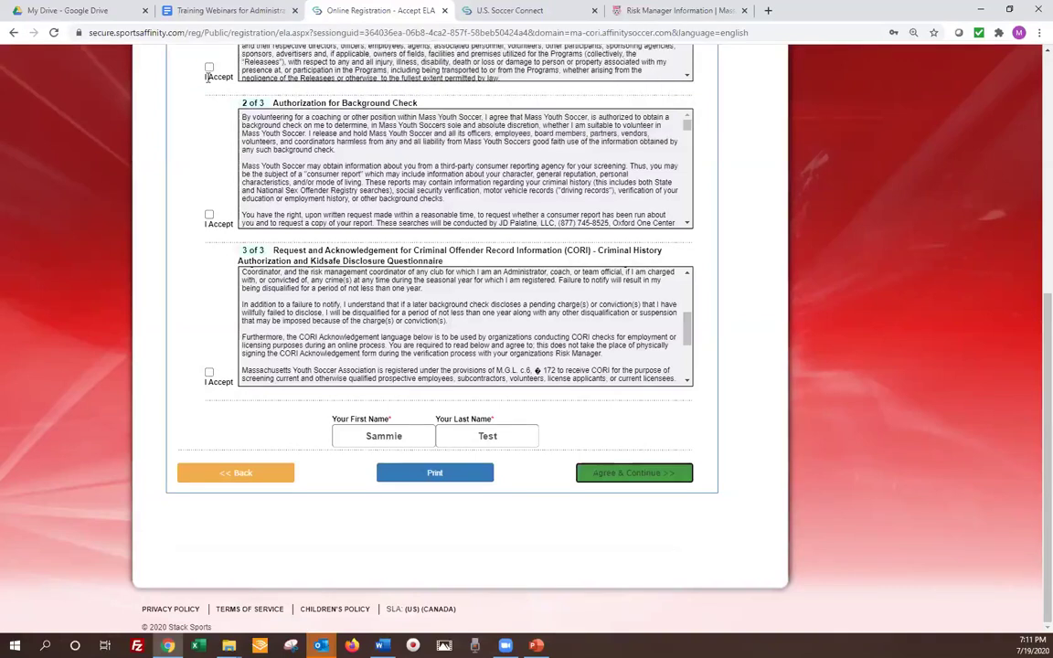
Accept the participant registration, background check and CORI/Kidsafe agreements and continue to the payment page
click(209, 67)
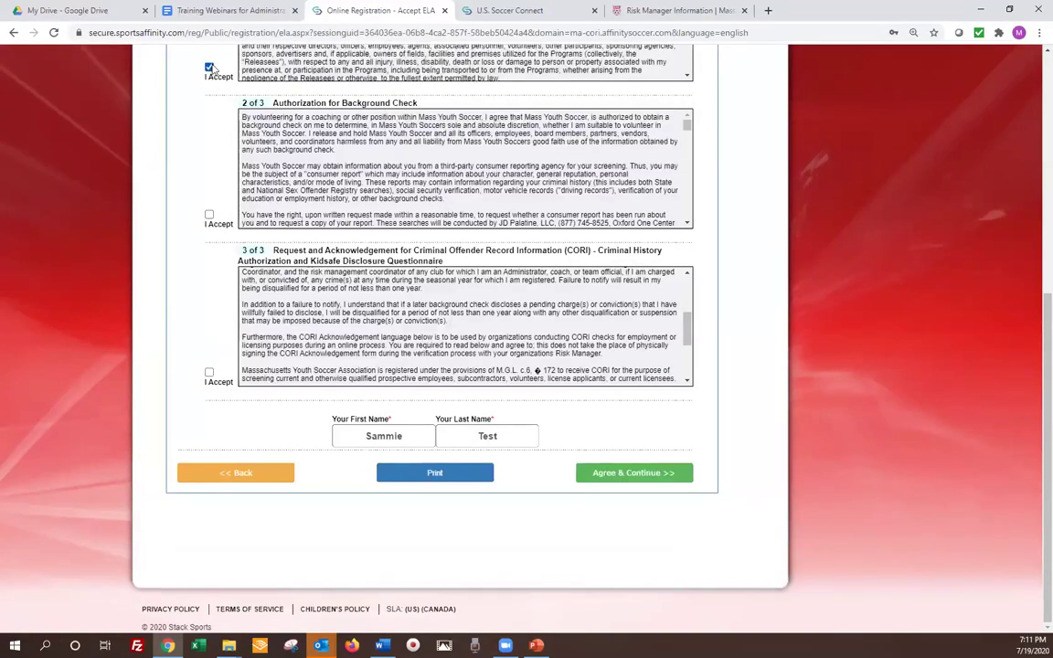
click(209, 214)
click(209, 373)
click(639, 474)
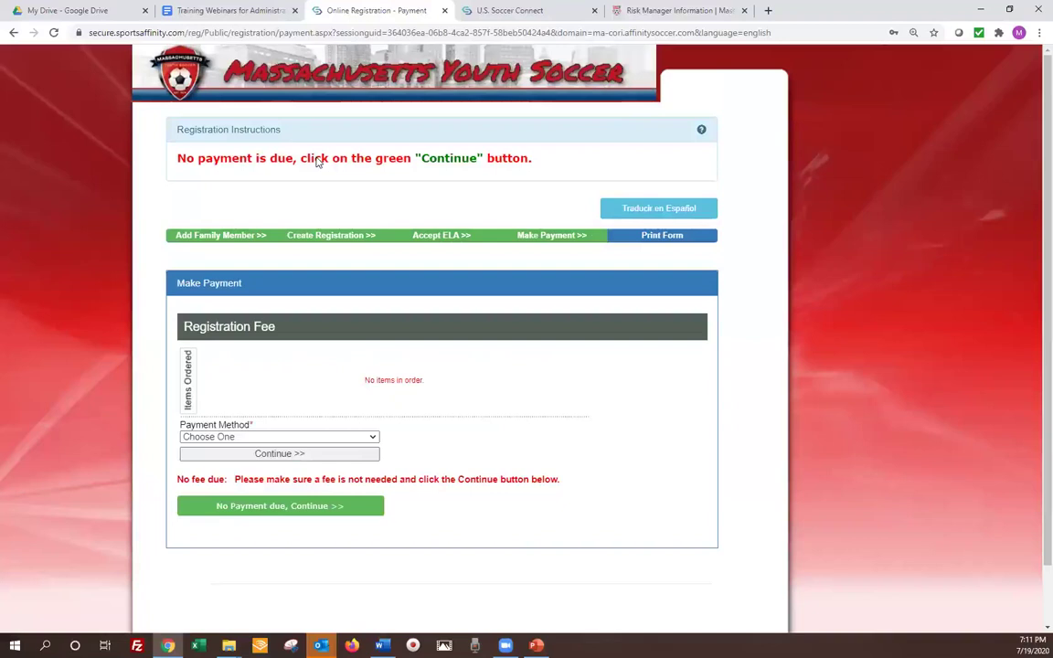
Continue with no payment due to the background check submission page, and log out of the registration portal
click(254, 512)
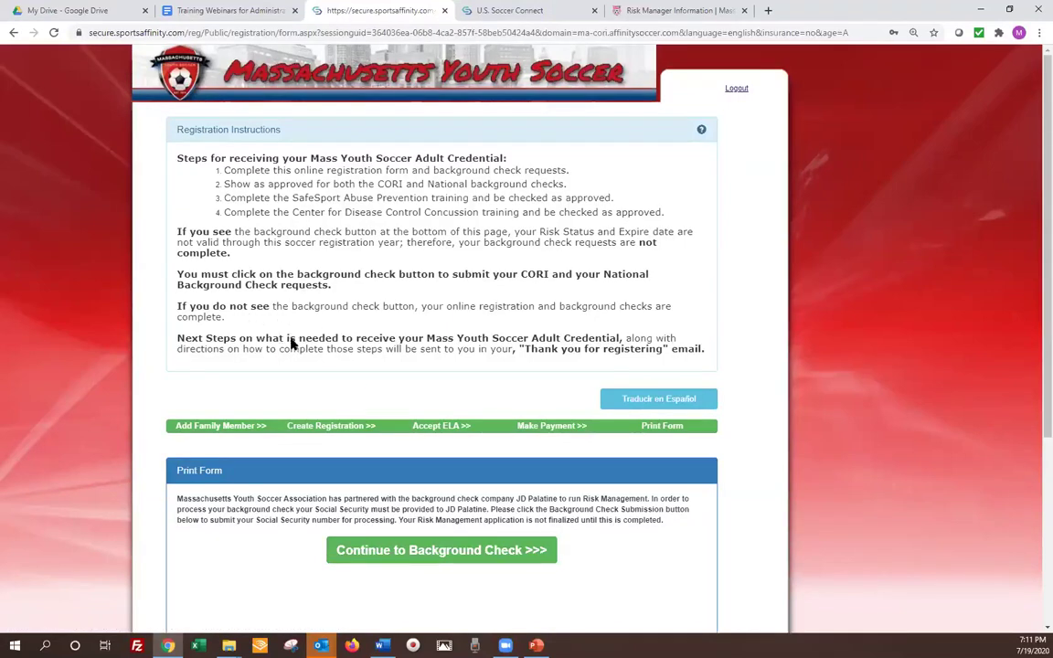
click(350, 549)
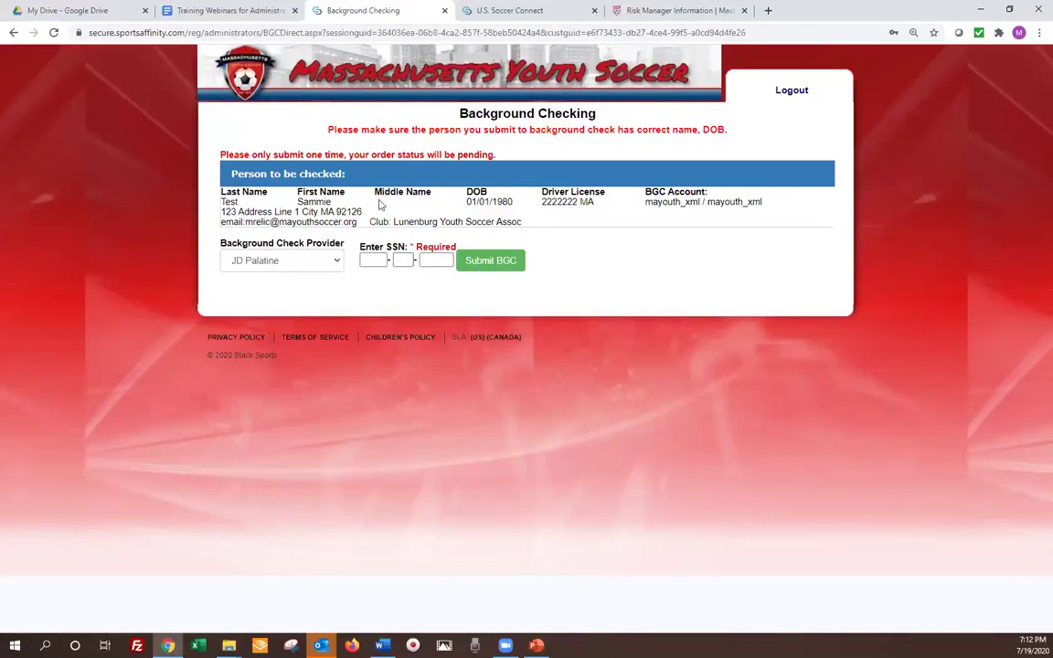
click(504, 265)
click(788, 91)
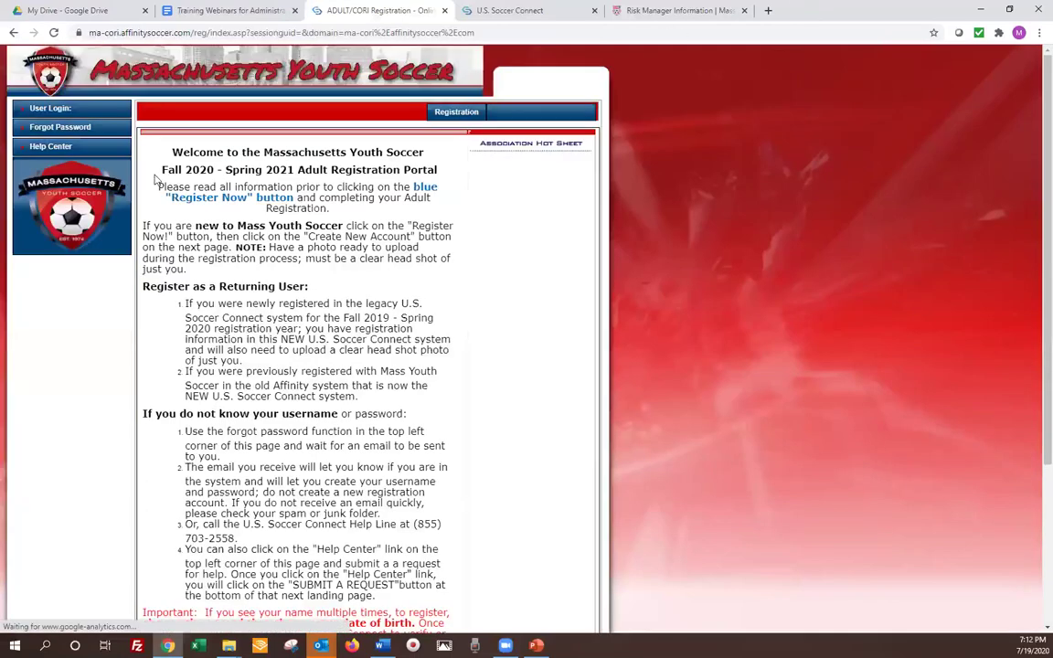
click(766, 11)
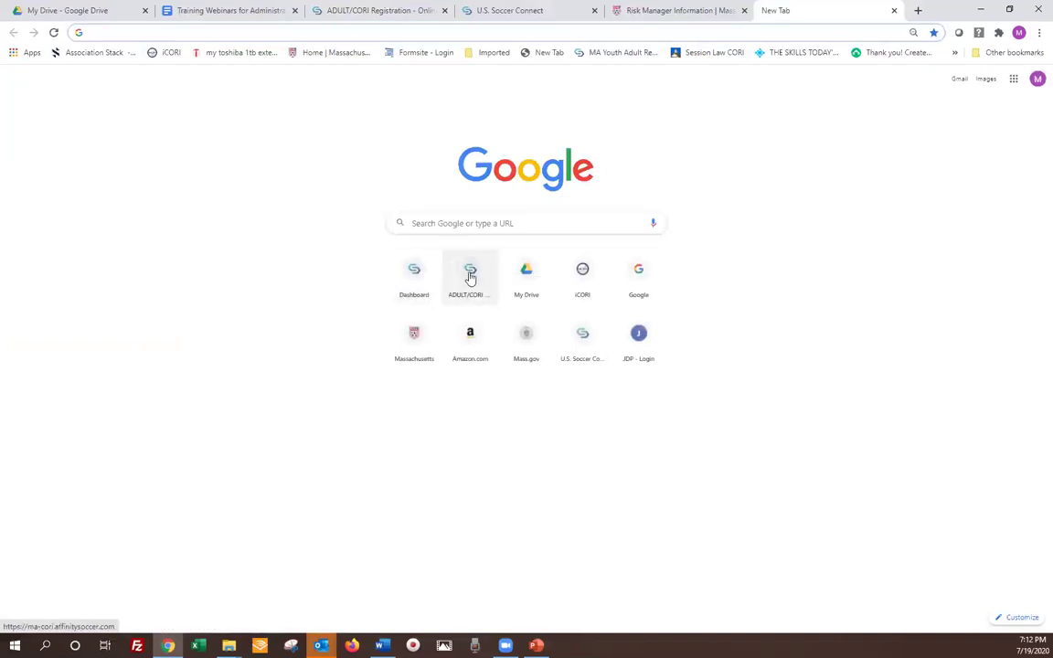
click(469, 276)
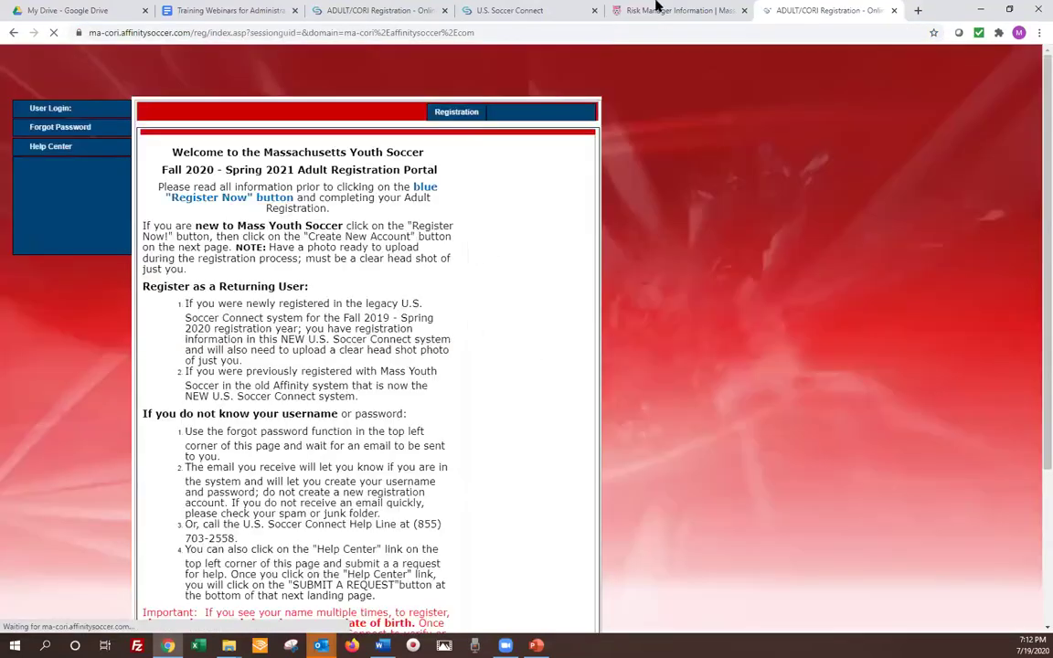
click(892, 11)
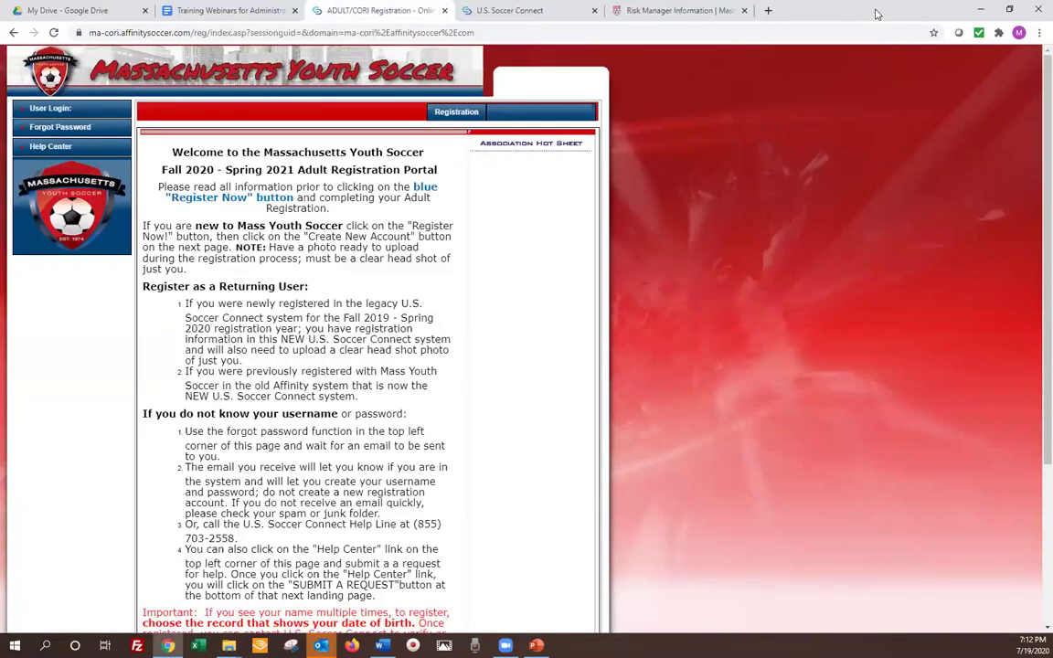
Open the U.S. Soccer Connect login page in a new browser tab and try to log in with the member's username and account password
click(769, 11)
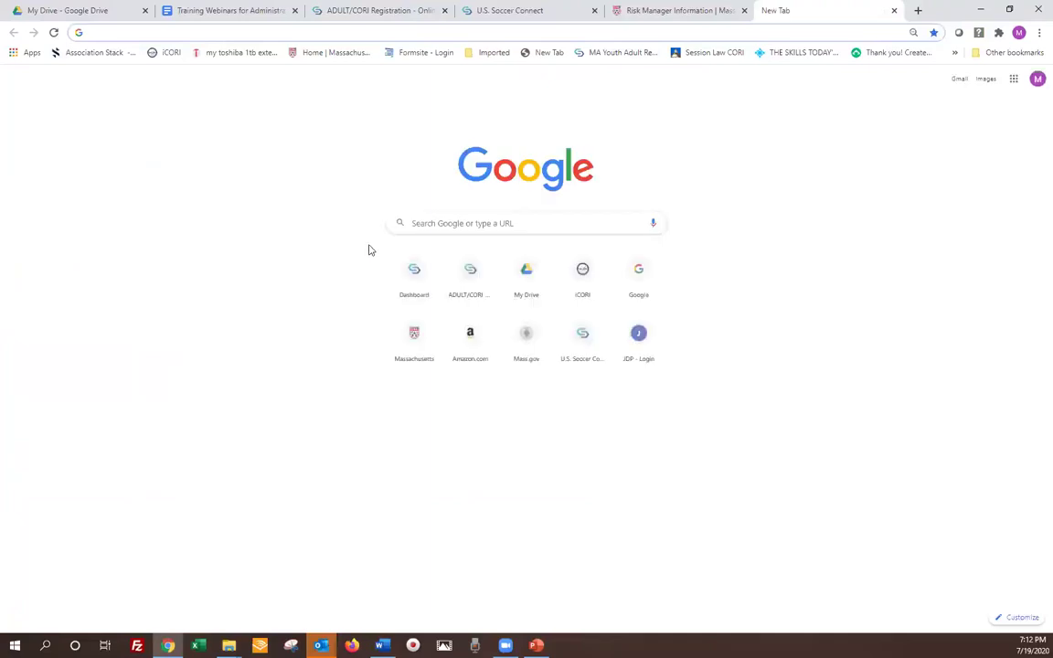
click(414, 270)
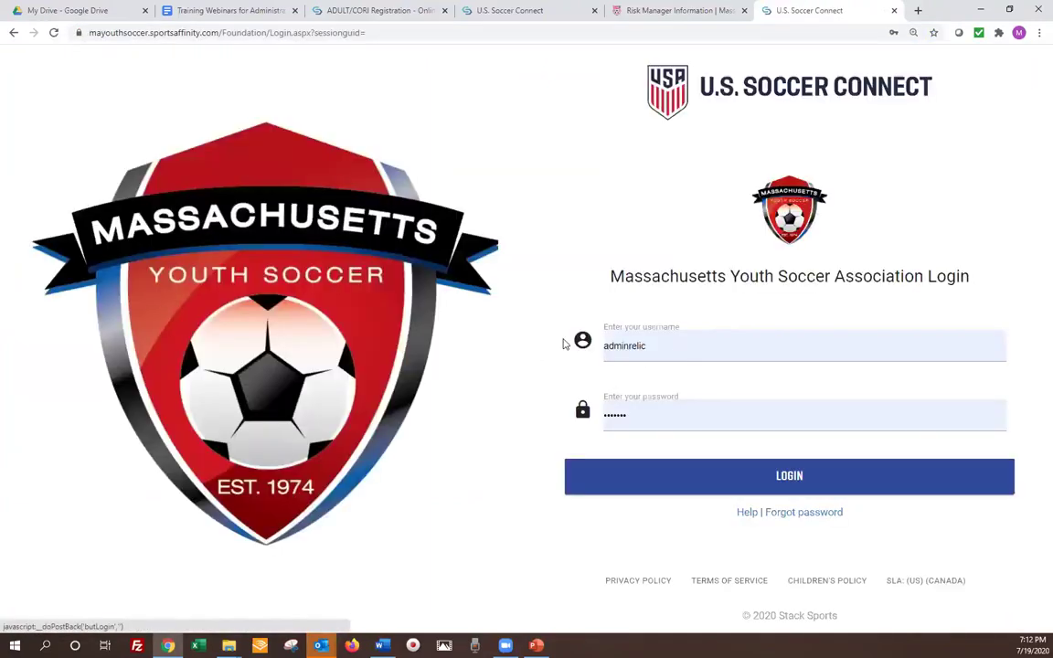
double_click(611, 345)
text(Sammi)
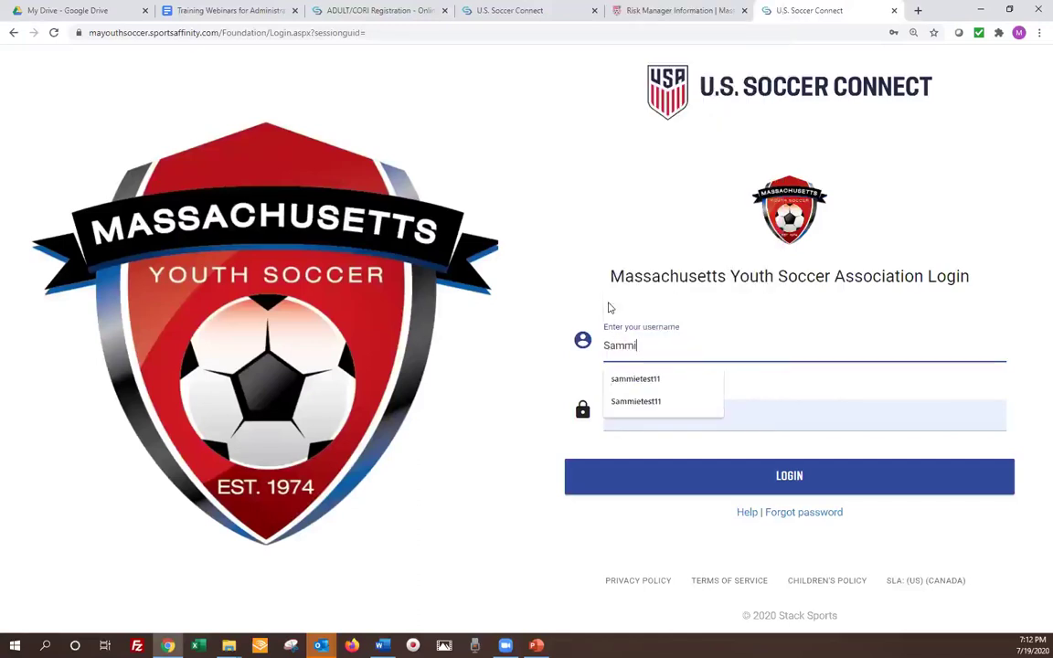
text(etest11)
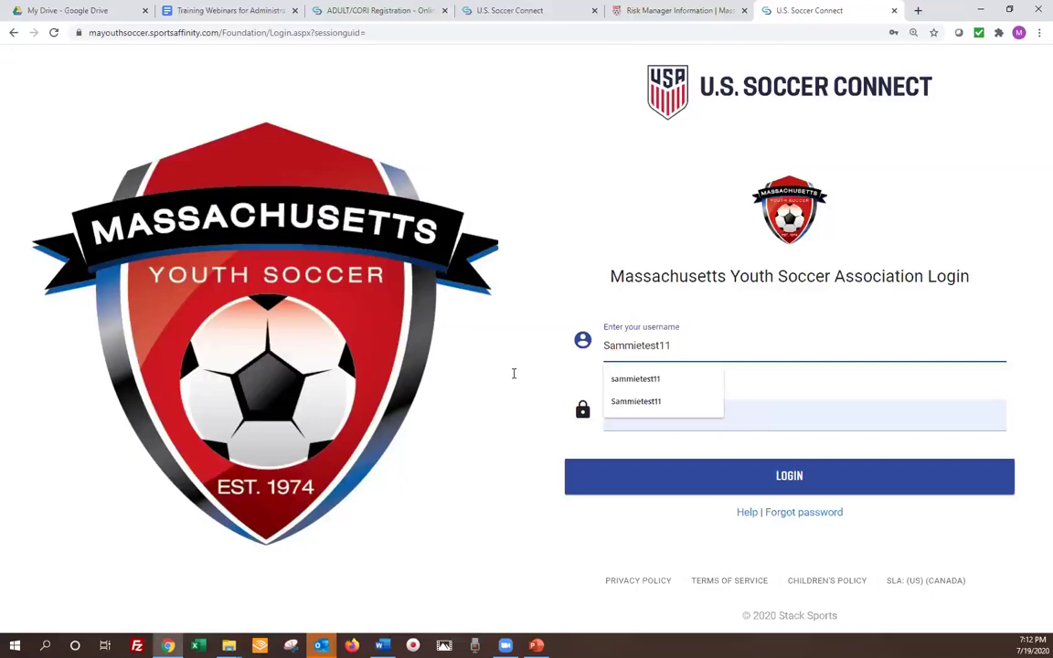
key(Tab)
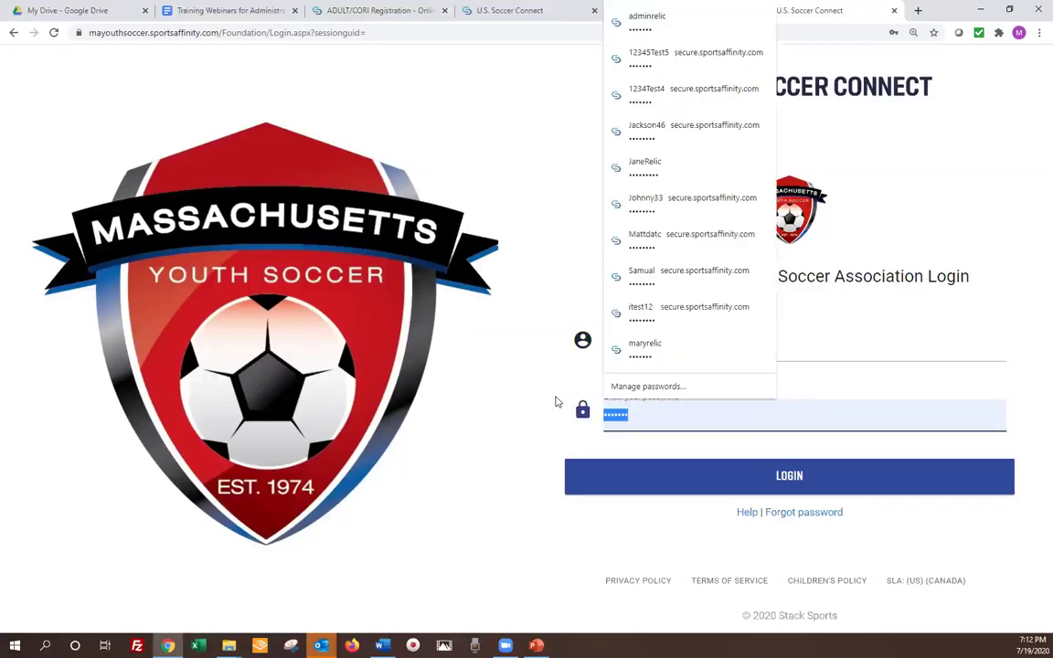
text(••)
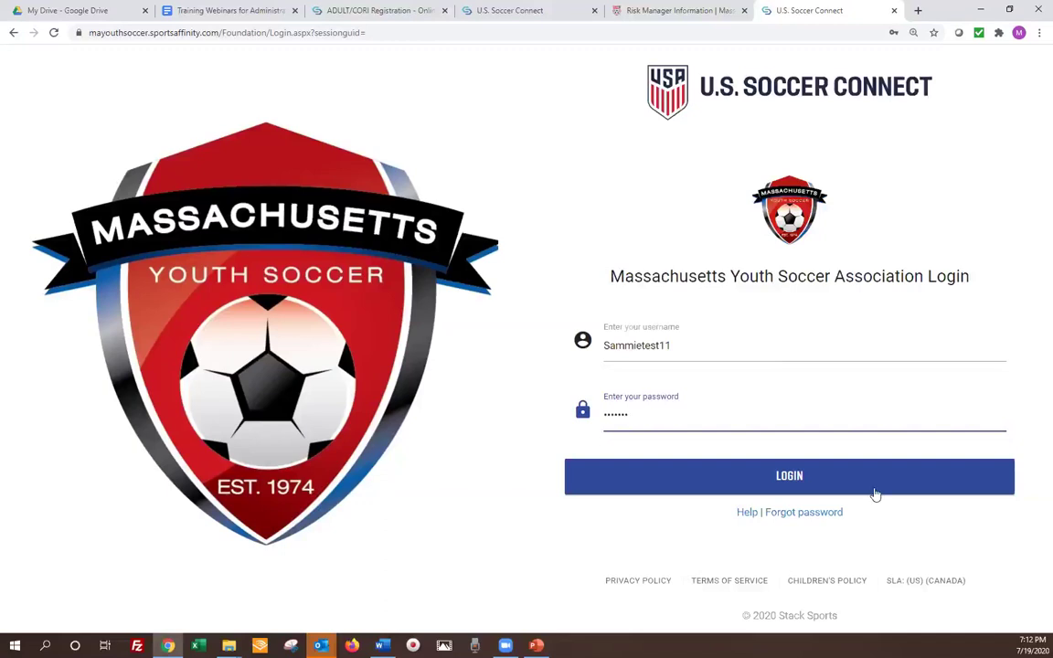
click(822, 486)
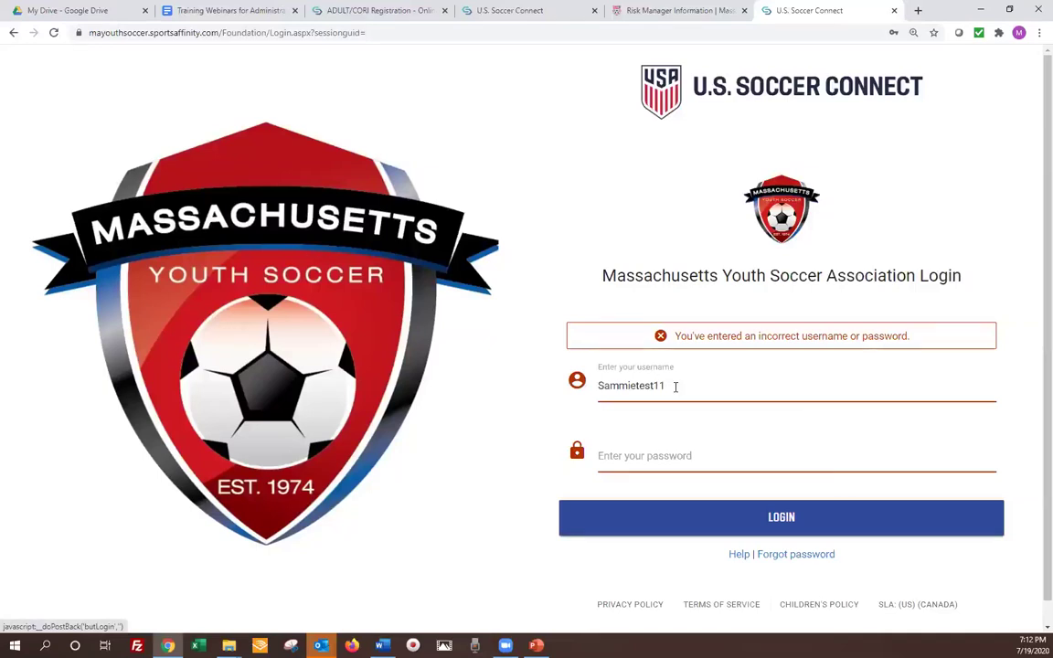
Re-enter the account password and log in to the member's account
click(640, 451)
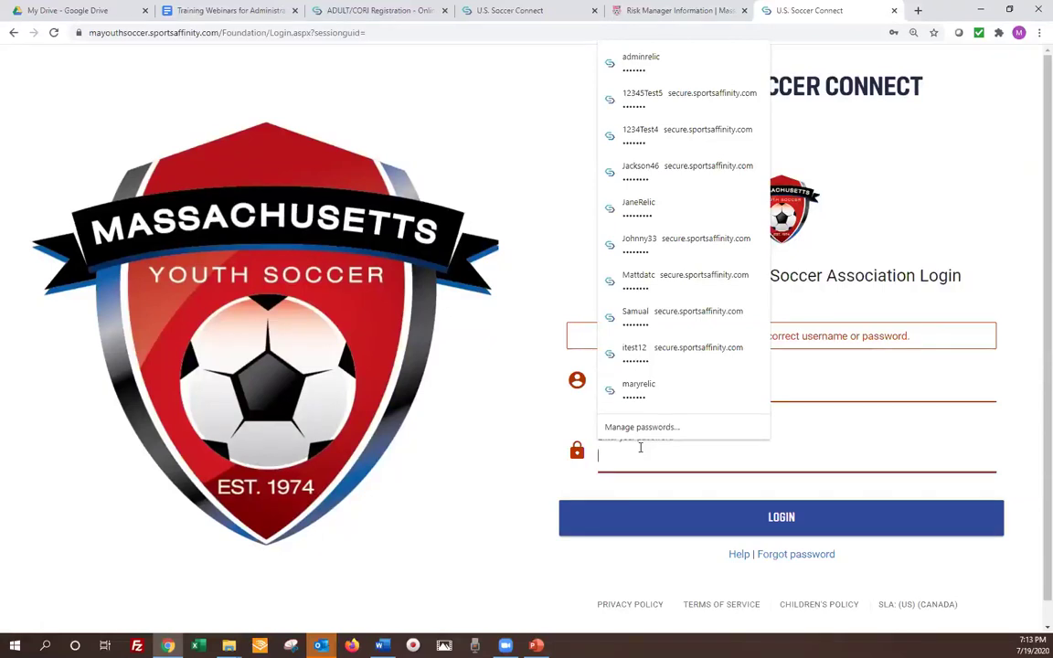
text(•••)
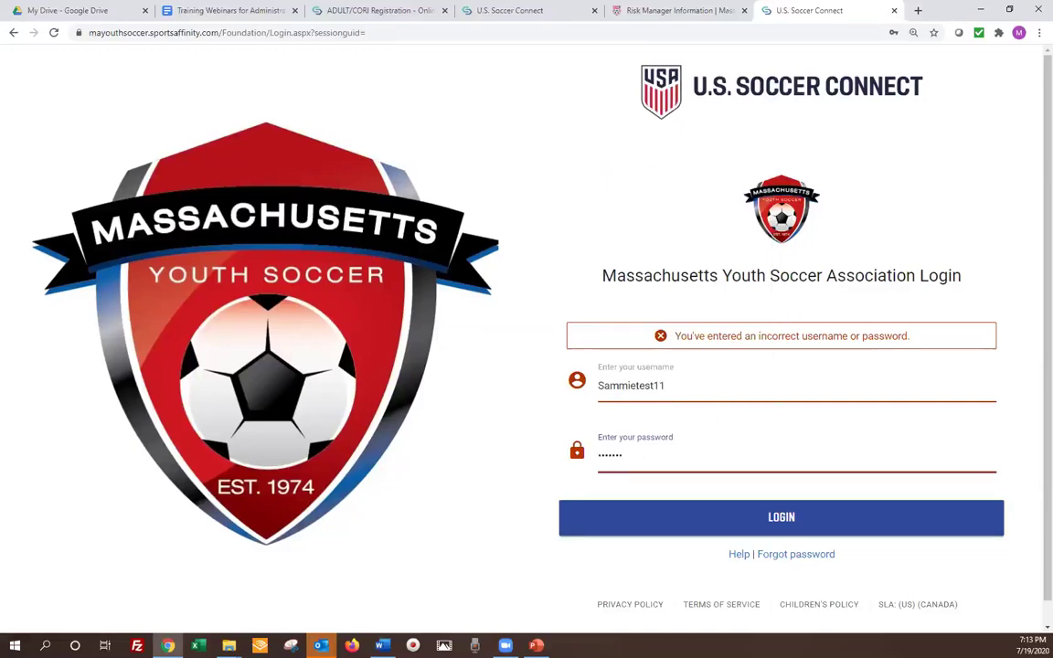
click(834, 522)
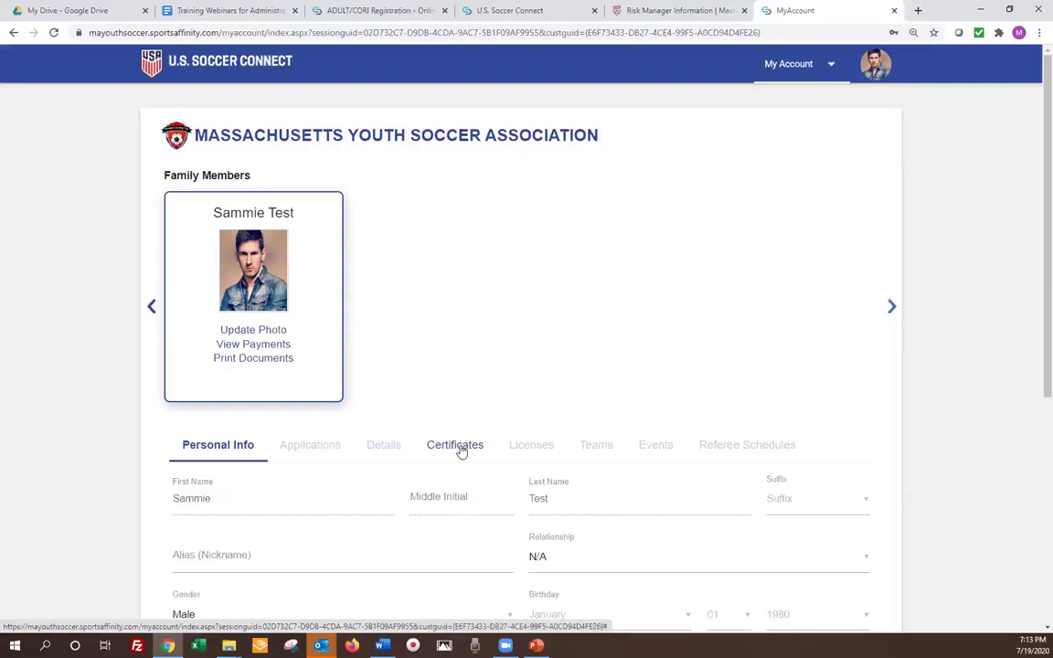
View the Fall 2020 - Spring 2021 ADULT/CORI Registration receipt and forms from the member's print documents, and close them without saving
scroll(418, 390, down, 1)
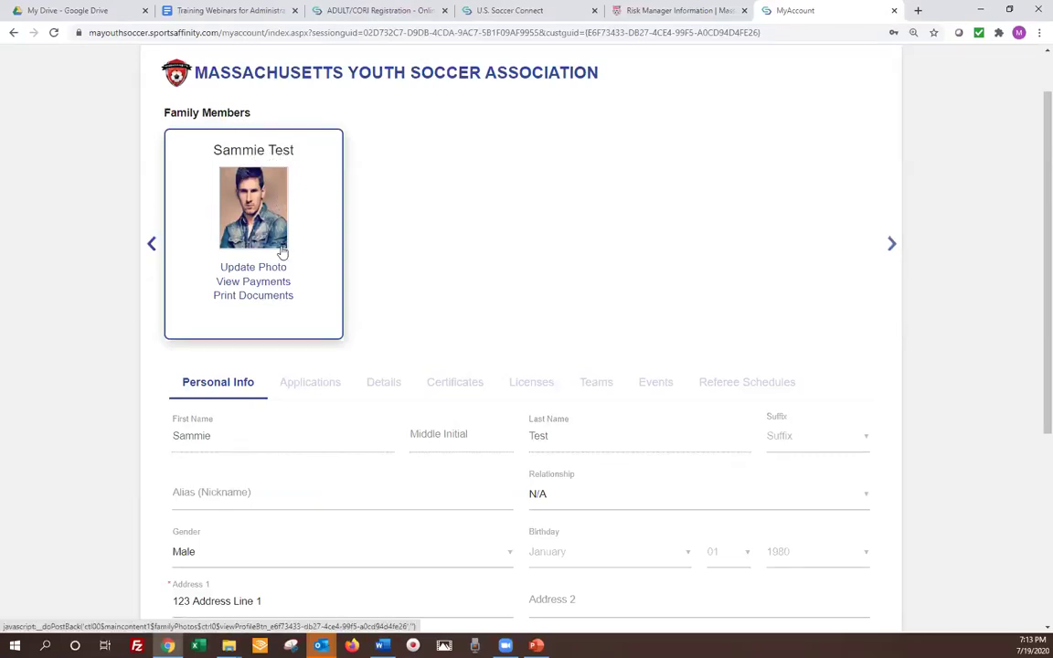
click(253, 296)
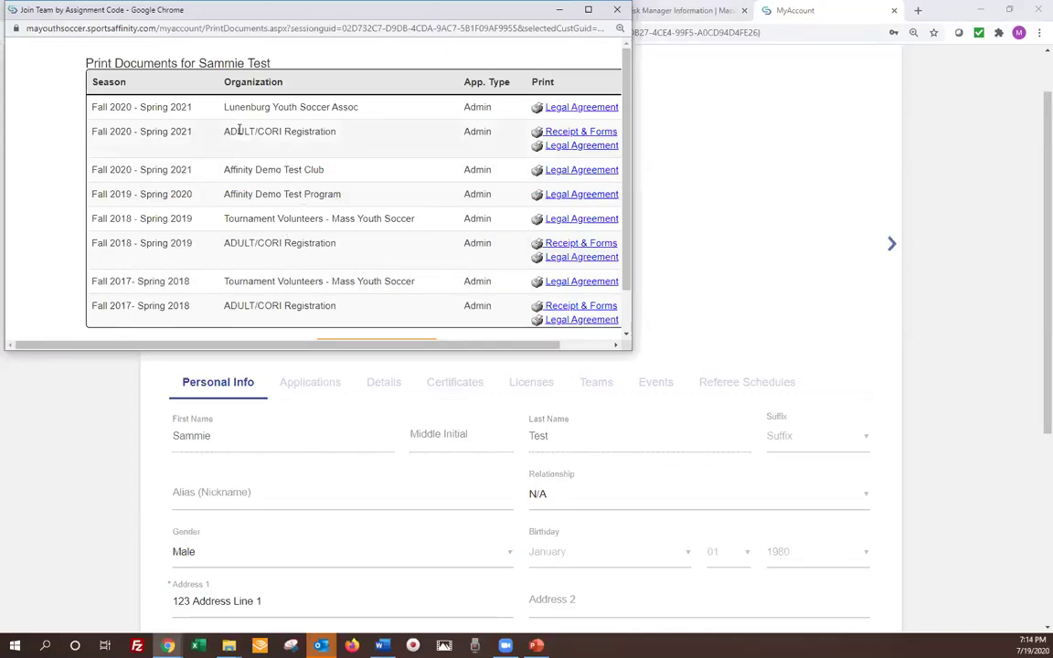
click(560, 136)
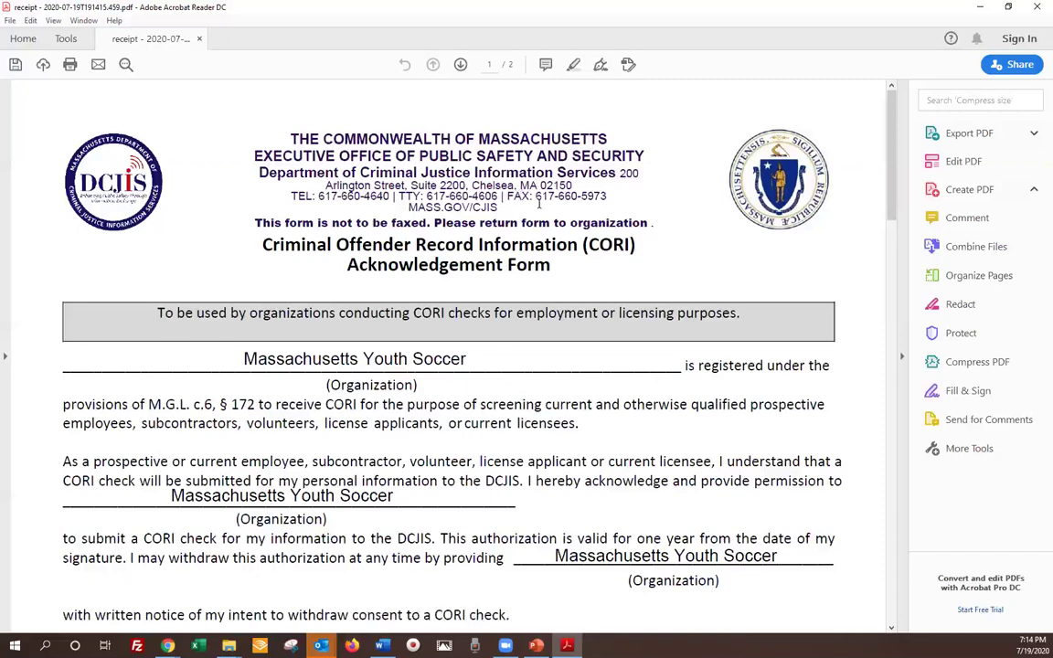
click(1035, 9)
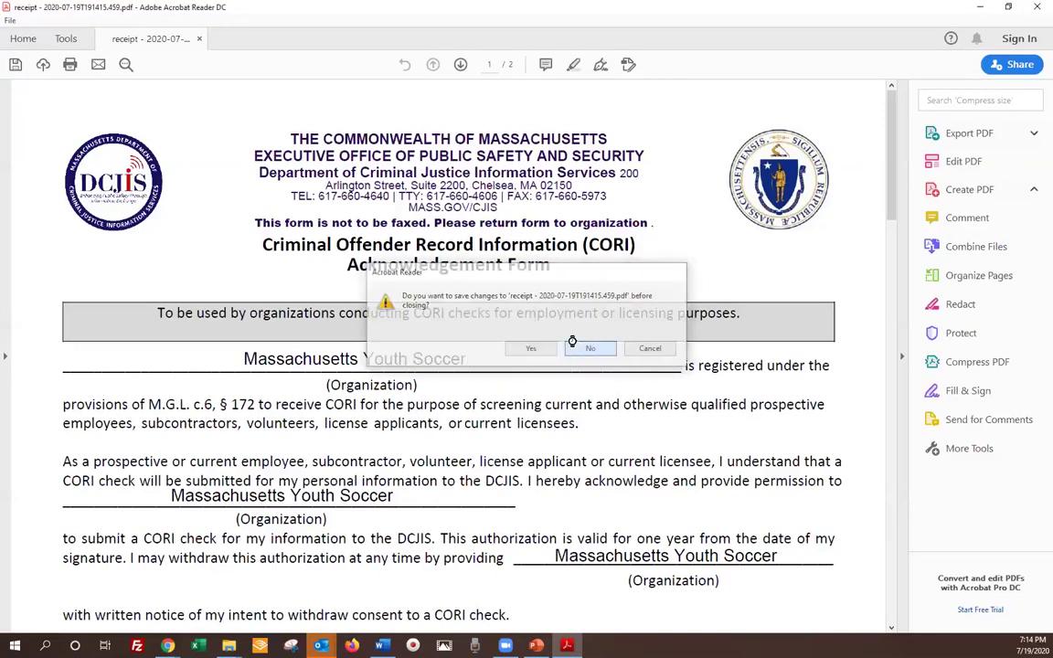
click(578, 349)
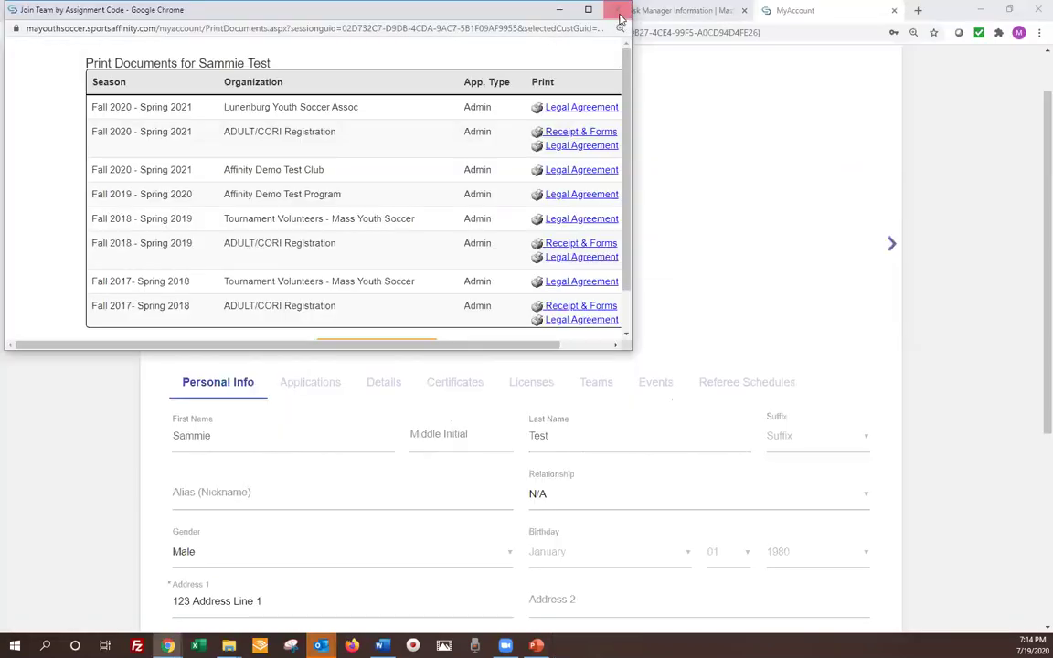
key(ctrl+w)
Show the member's applications to check the risk status and expire date for each season and organization
scroll(412, 274, down, 1)
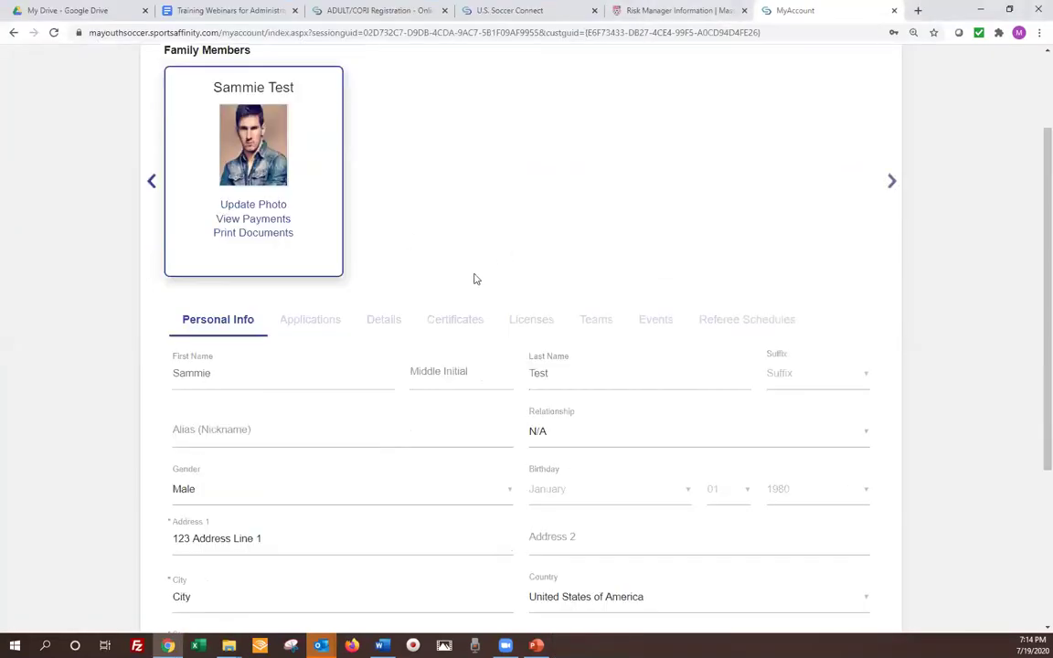
scroll(322, 285, down, 1)
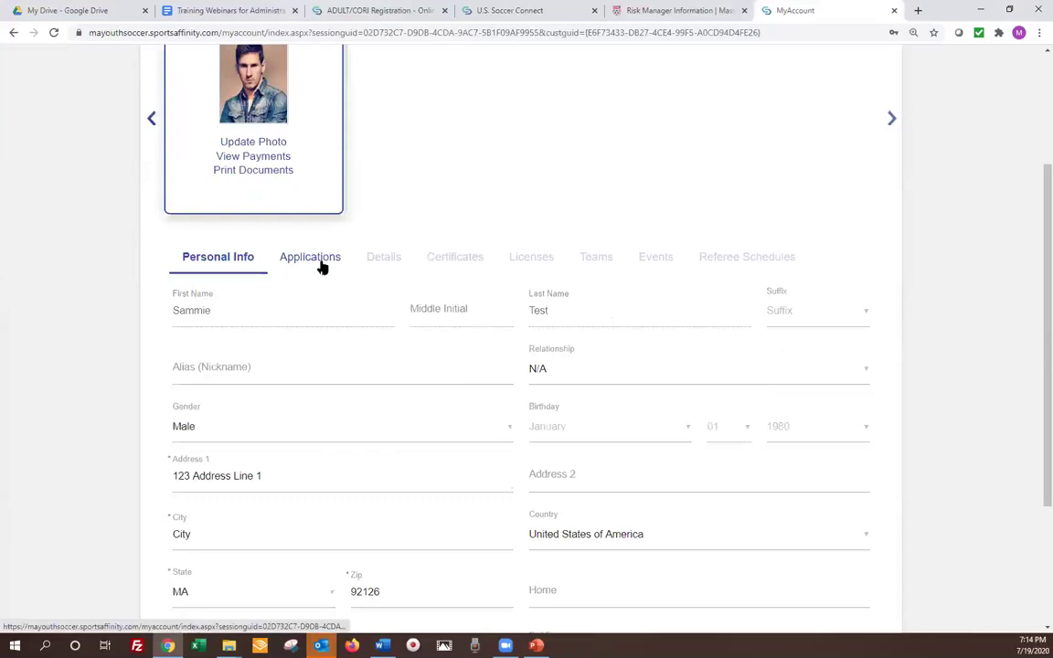
click(319, 265)
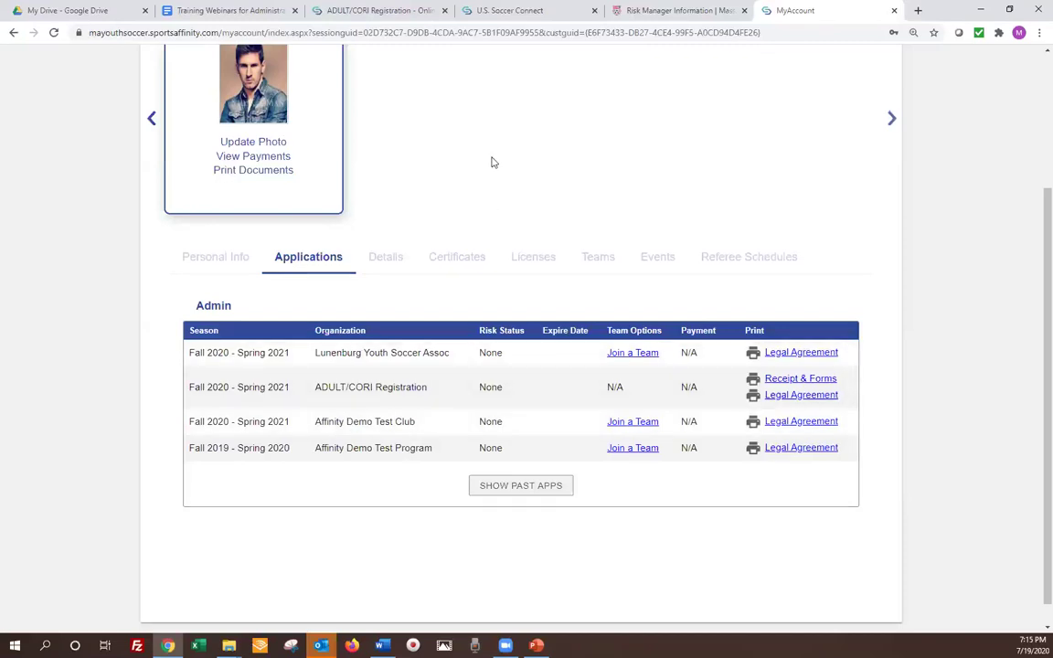
Show the member's certificates and read the SafeSport, CDC training and CORI instructions down to the certificate cards
click(453, 262)
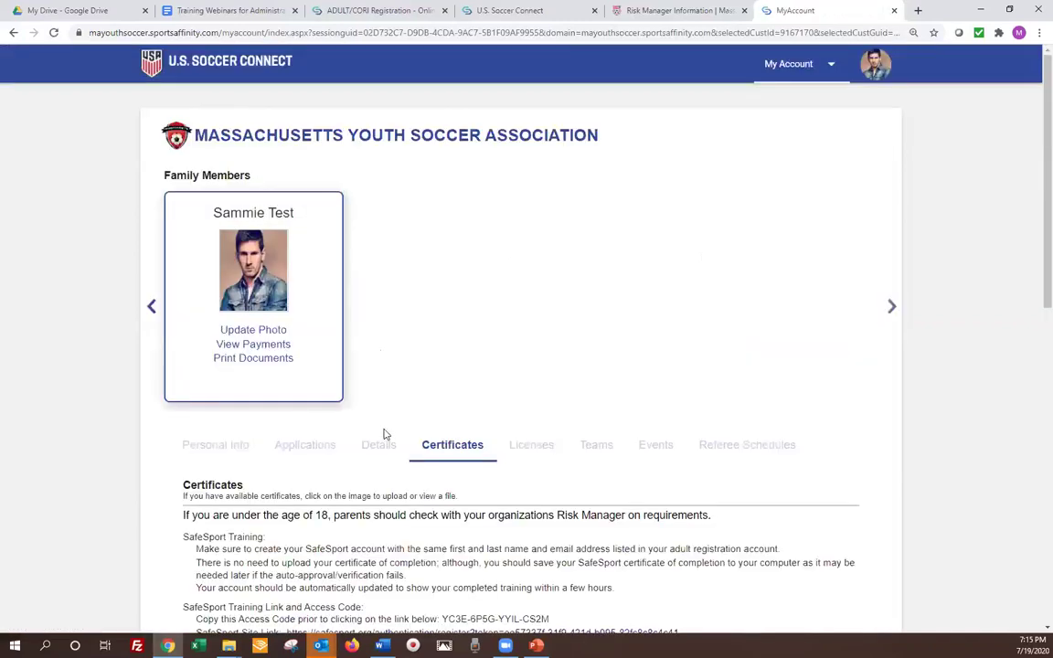
scroll(384, 434, down, 2)
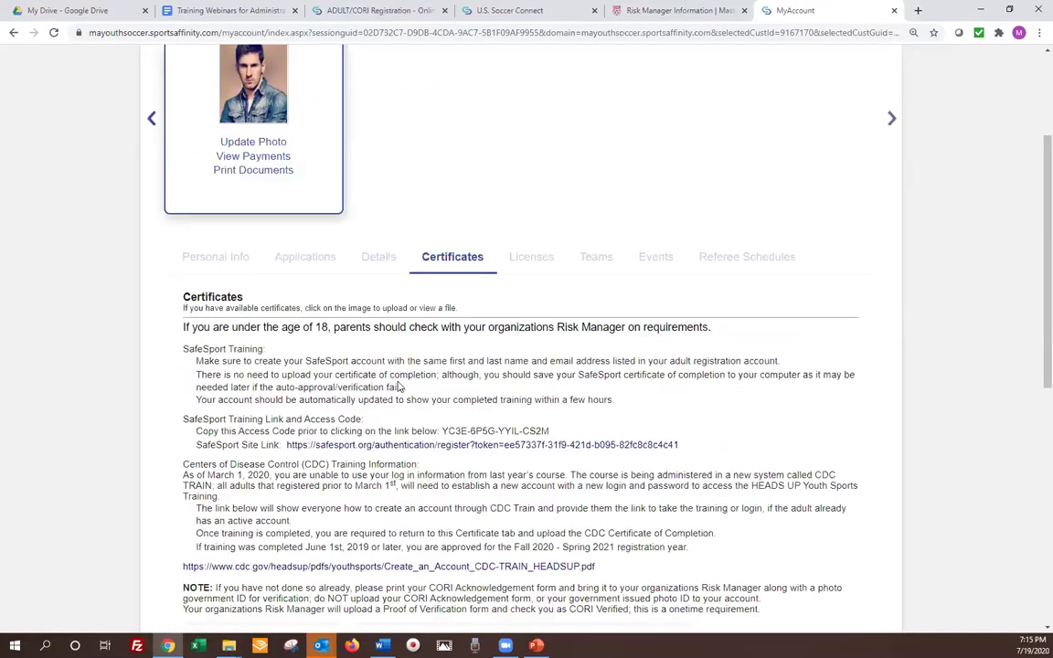
scroll(398, 405, down, 1)
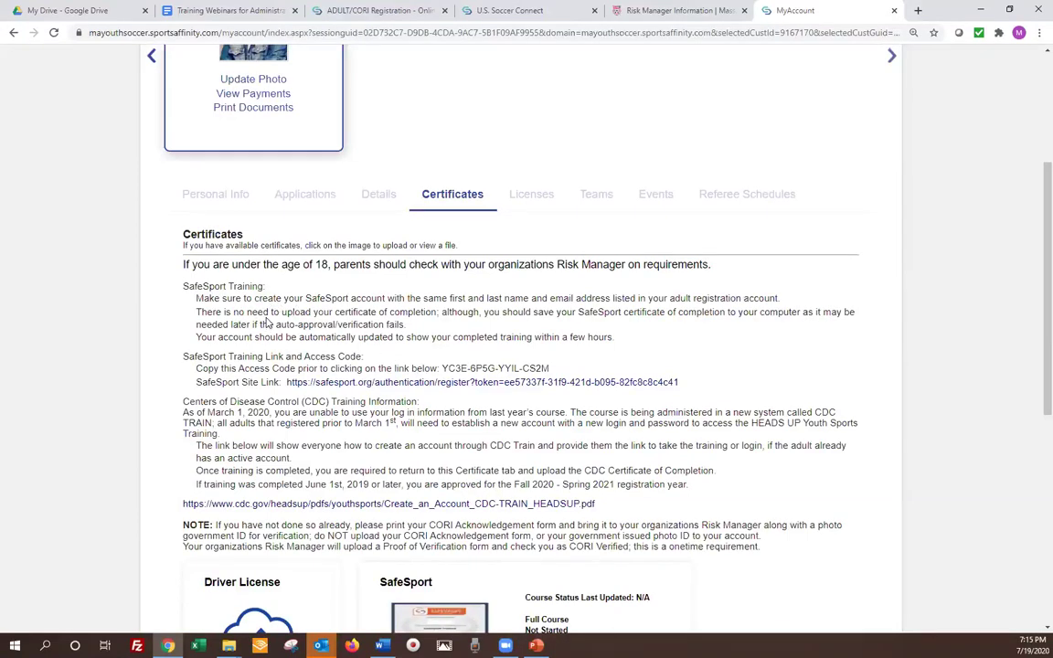
scroll(265, 298, down, 1)
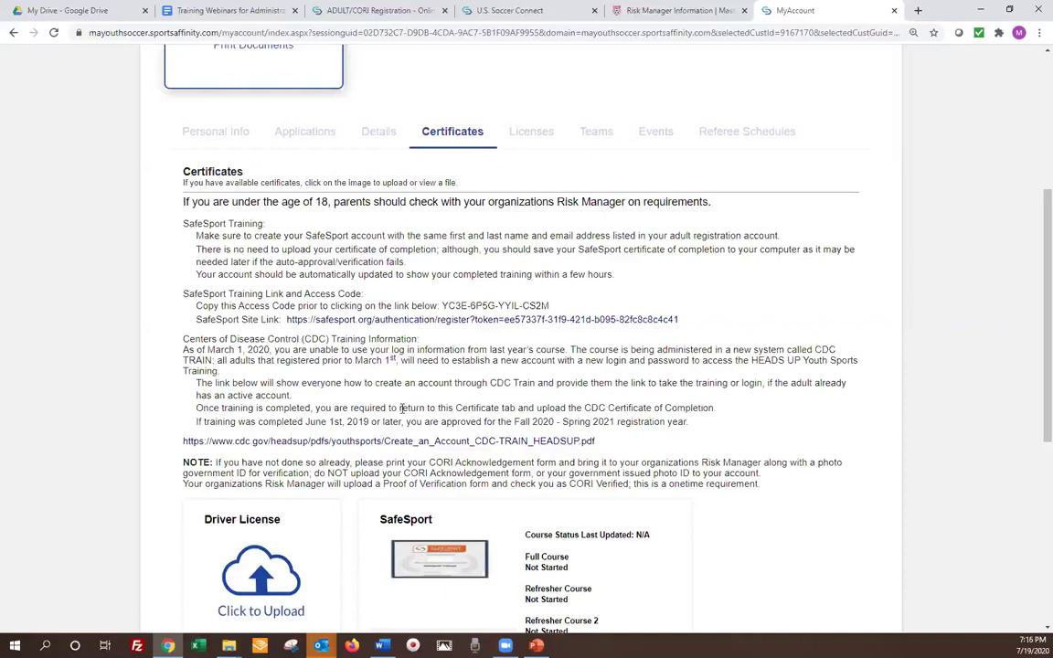
scroll(387, 378, down, 2)
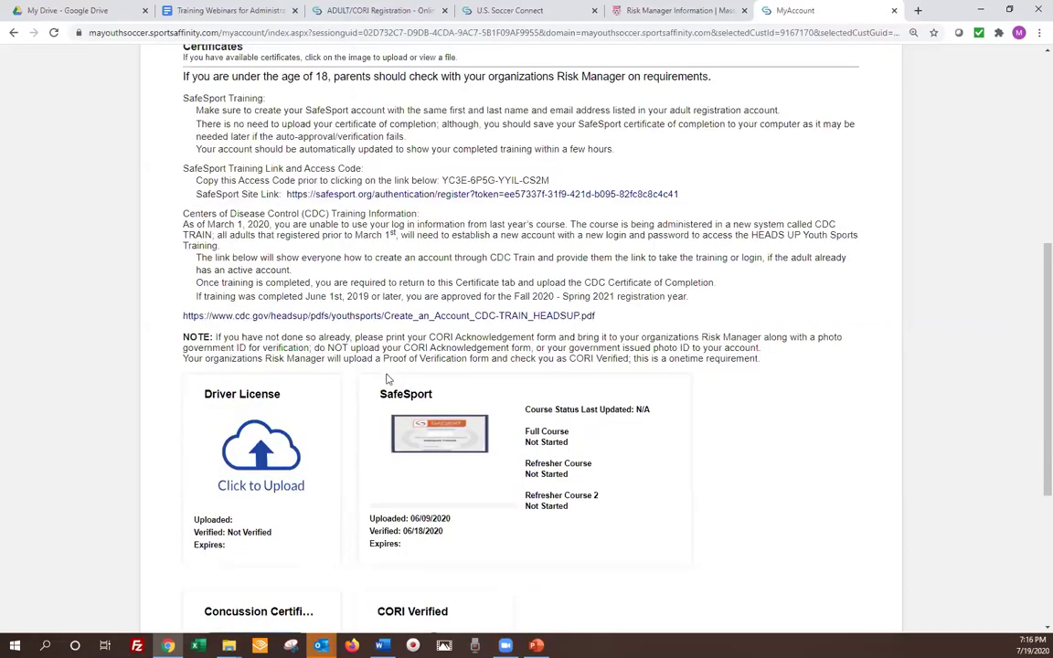
scroll(387, 379, down, 1)
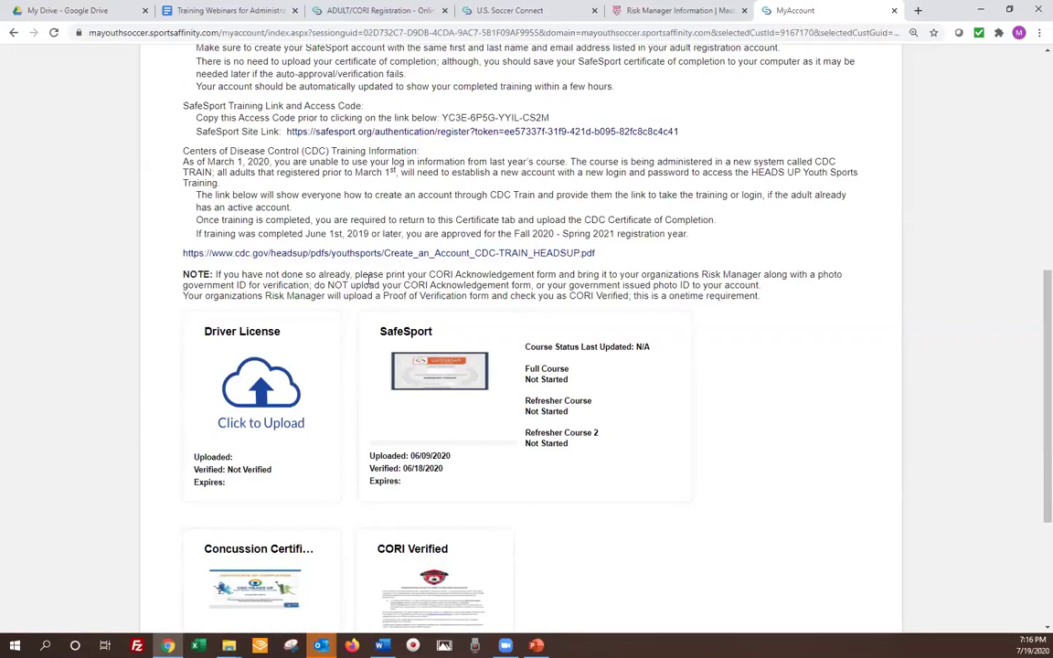
scroll(336, 248, down, 2)
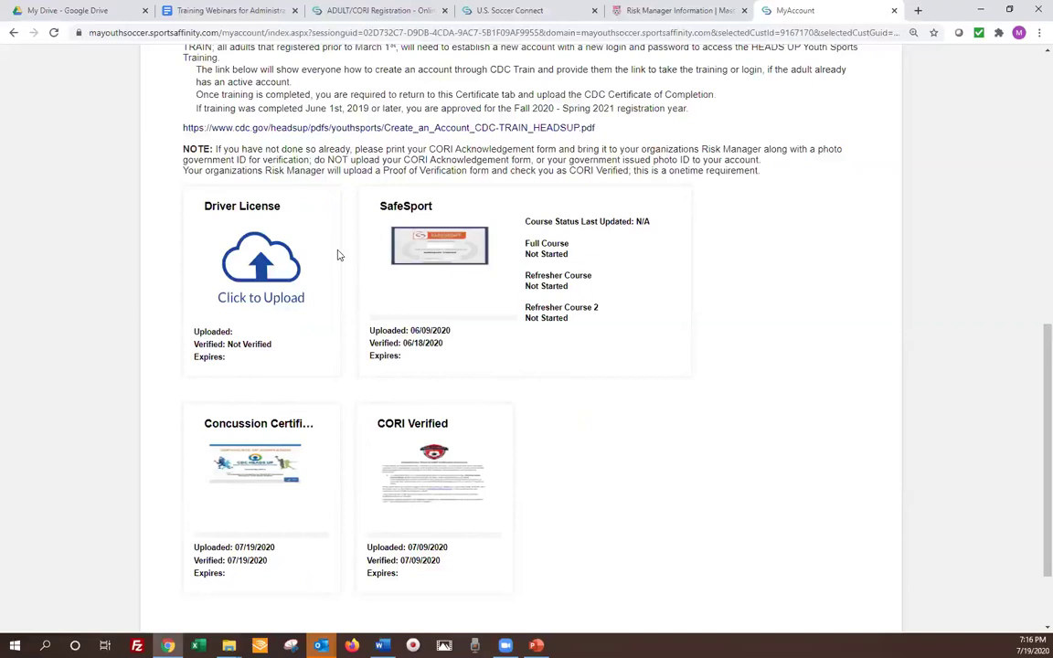
Check the upload and verification status of the Driver License, SafeSport, Concussion and CORI Verified certificates against the instructions above them
scroll(359, 251, up, 2)
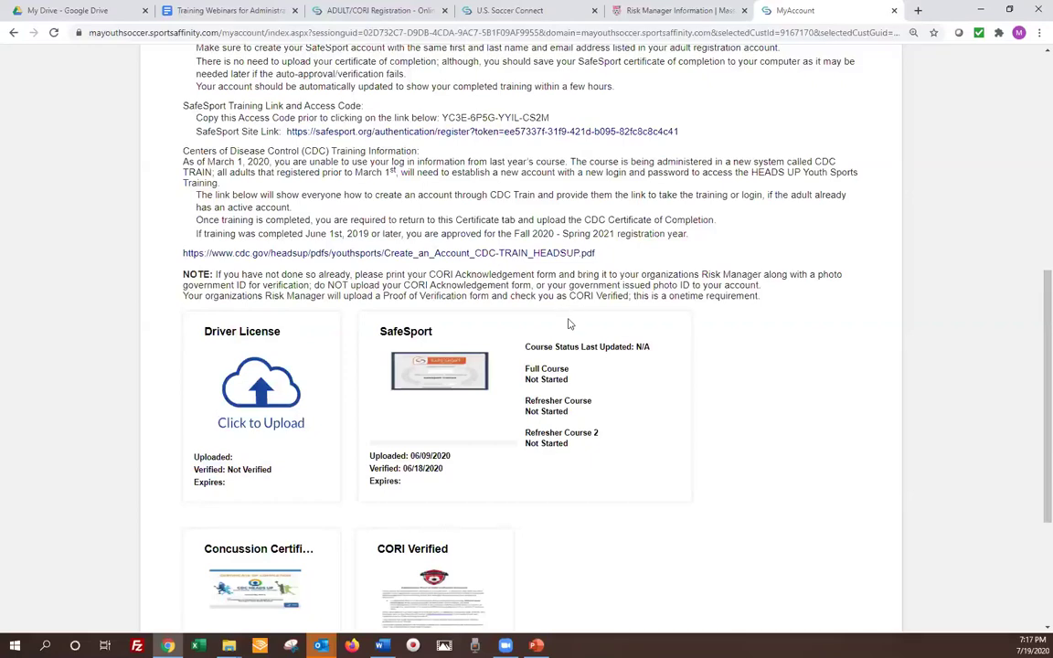
scroll(643, 320, down, 2)
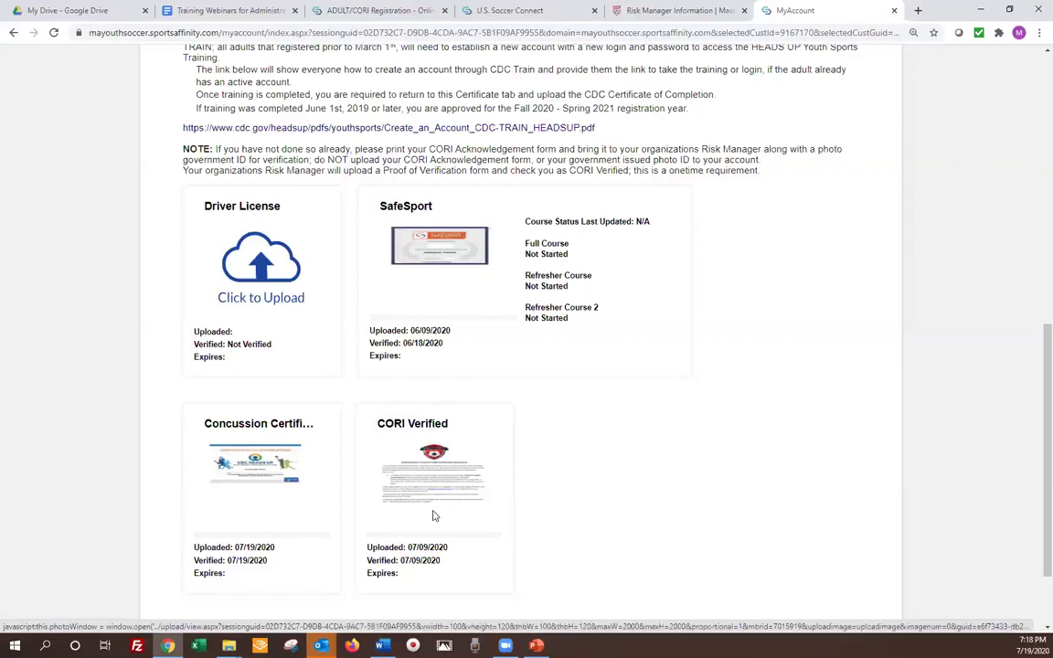
scroll(437, 508, up, 5)
scroll(416, 512, up, 1)
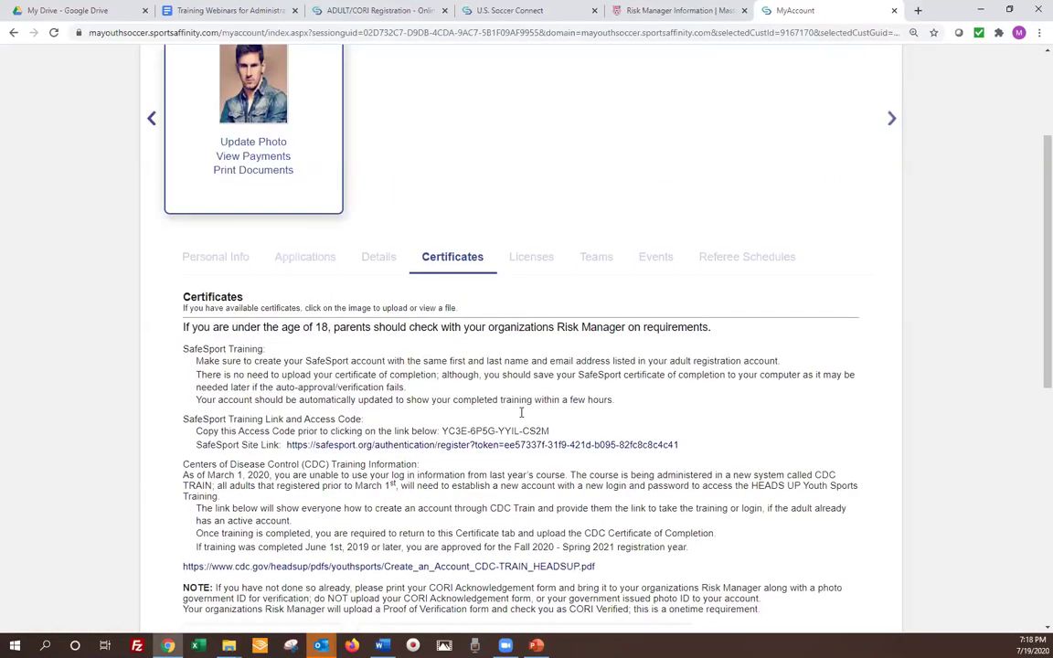
scroll(436, 512, down, 3)
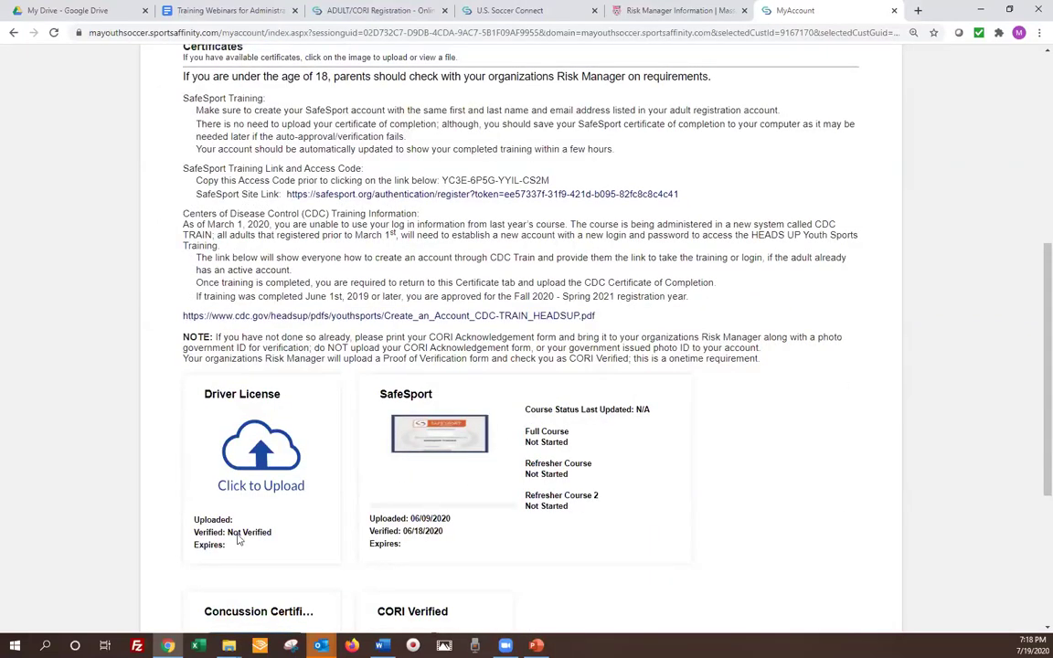
scroll(235, 519, down, 1)
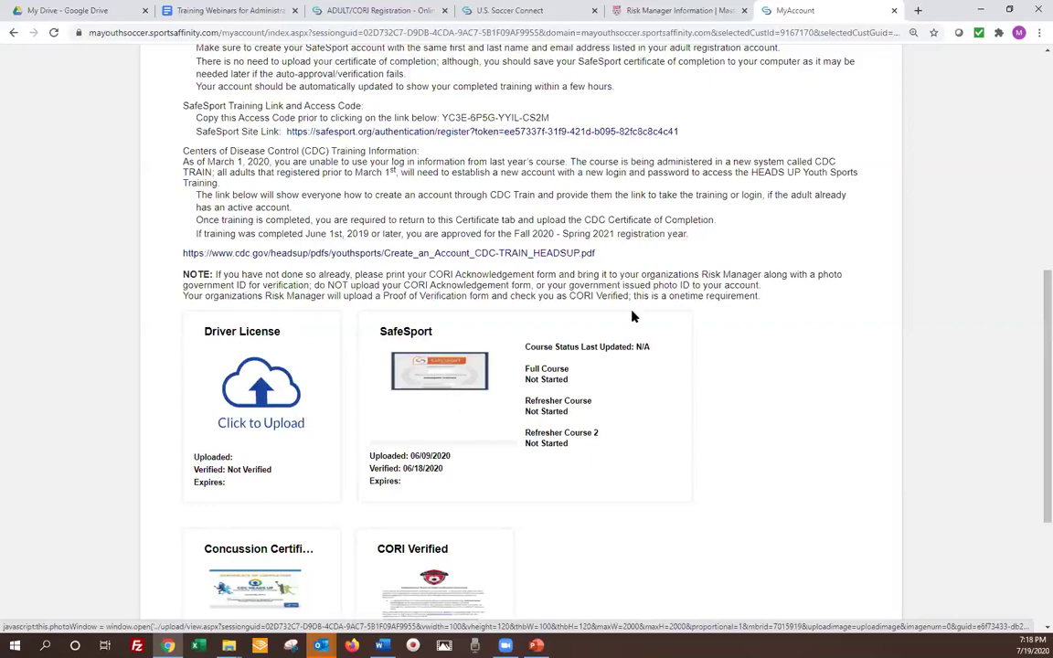
scroll(568, 278, up, 2)
scroll(597, 211, up, 3)
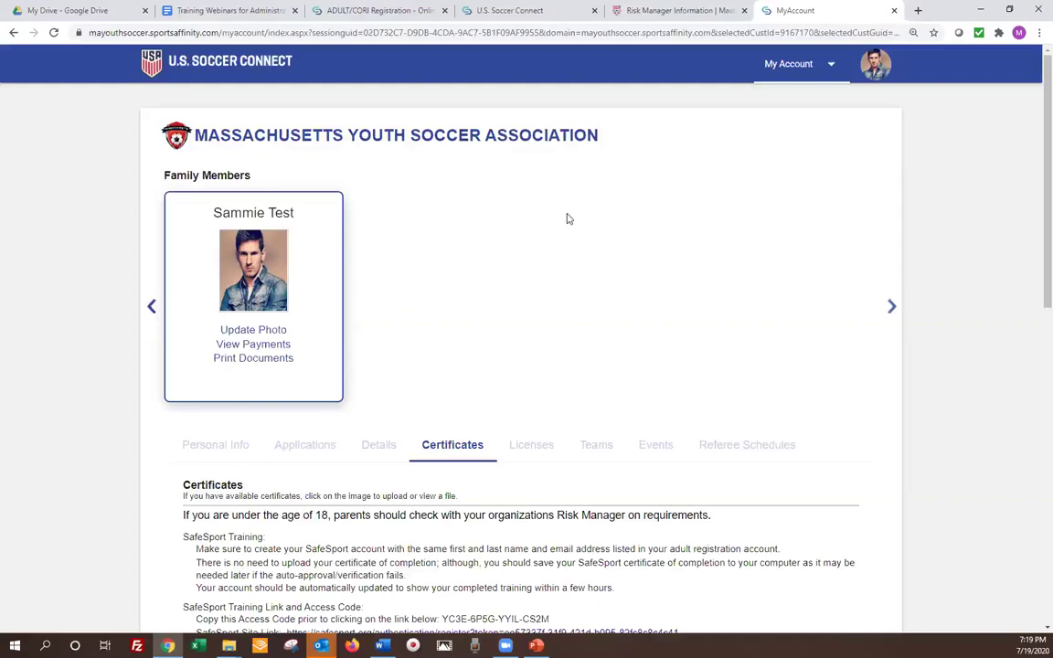
Log in from the other open U.S. Soccer Connect tab with the filled-in admin credentials, view My Account, and return to the club dashboard
click(493, 11)
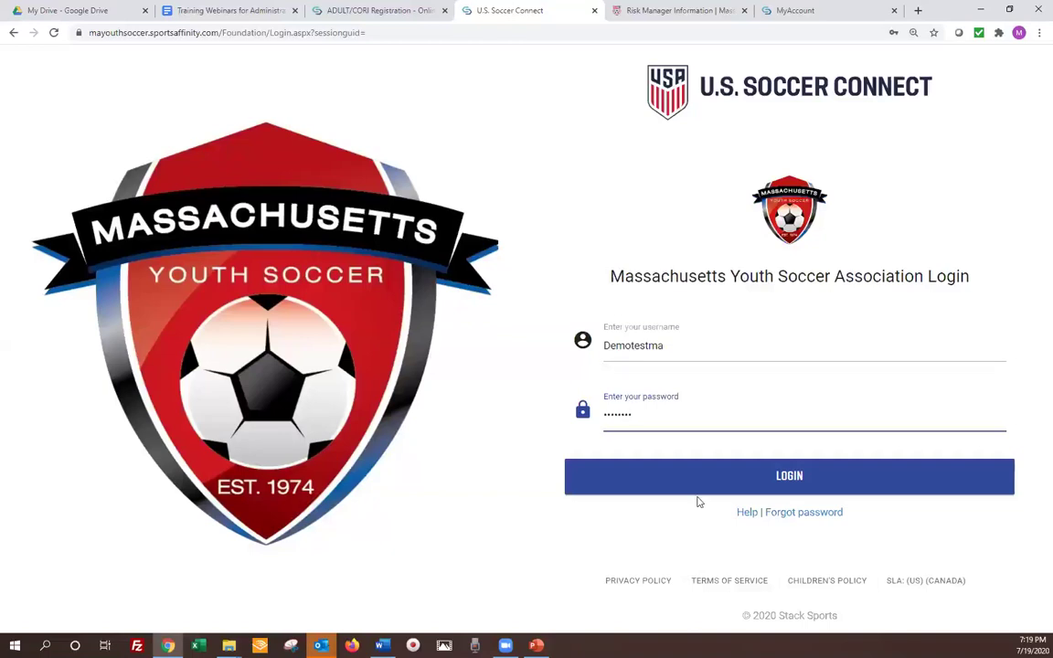
click(781, 486)
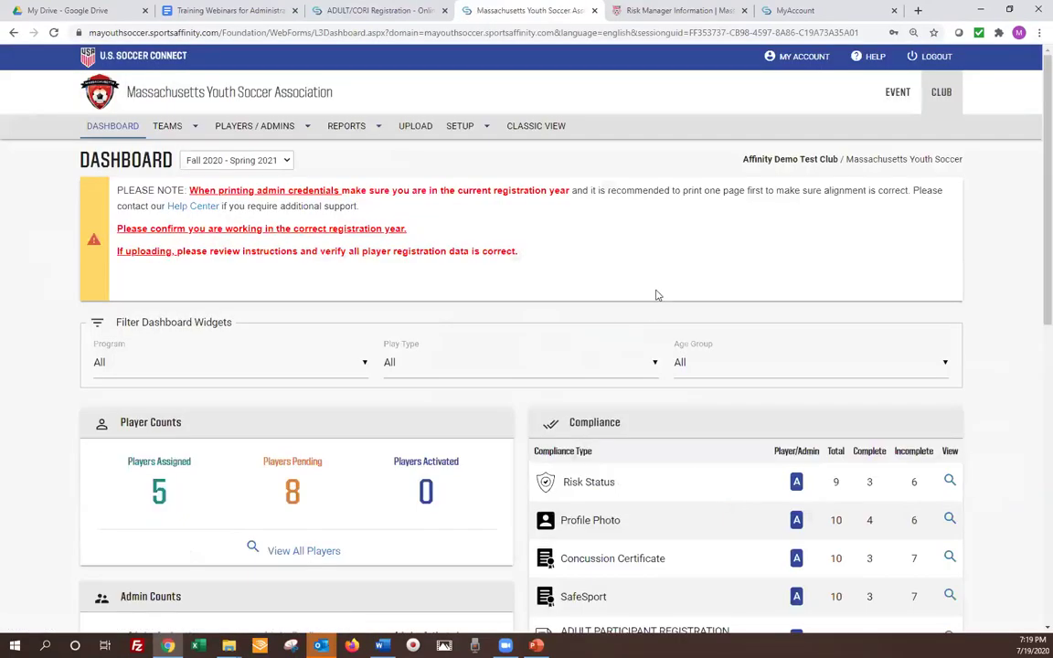
click(793, 60)
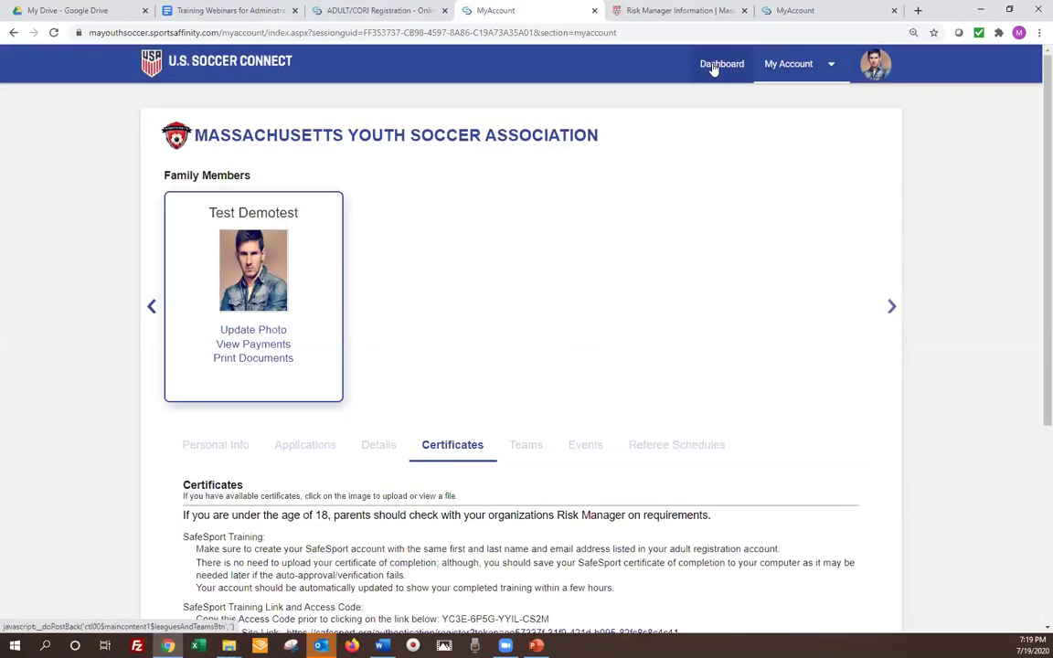
click(714, 66)
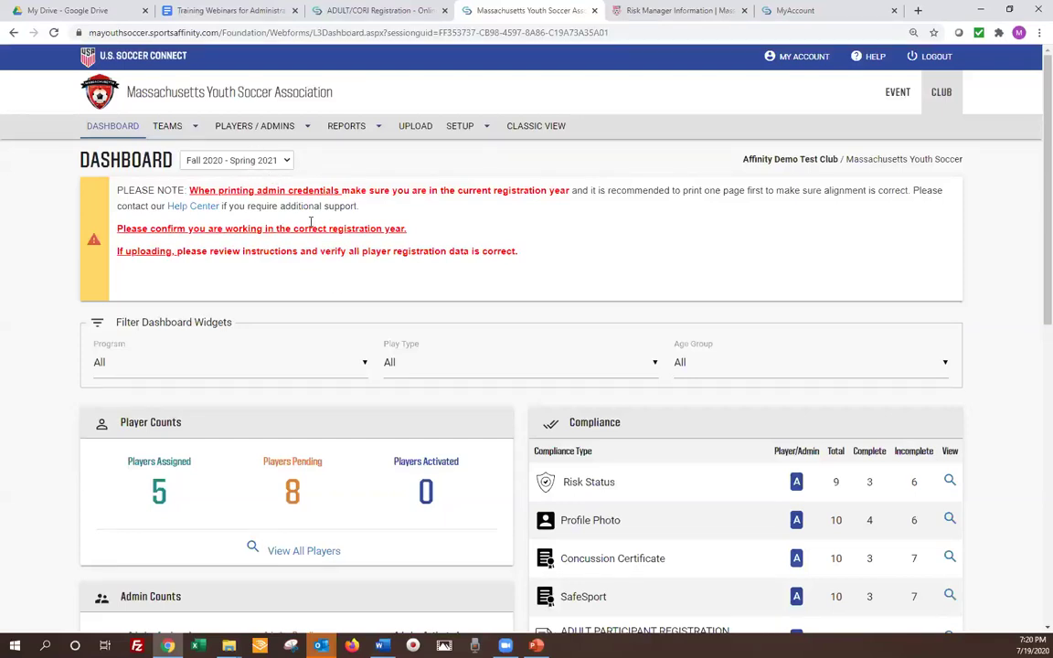
Review the dashboard's compliance types and open the list of admins with an incomplete Concussion Certificate
scroll(334, 206, down, 3)
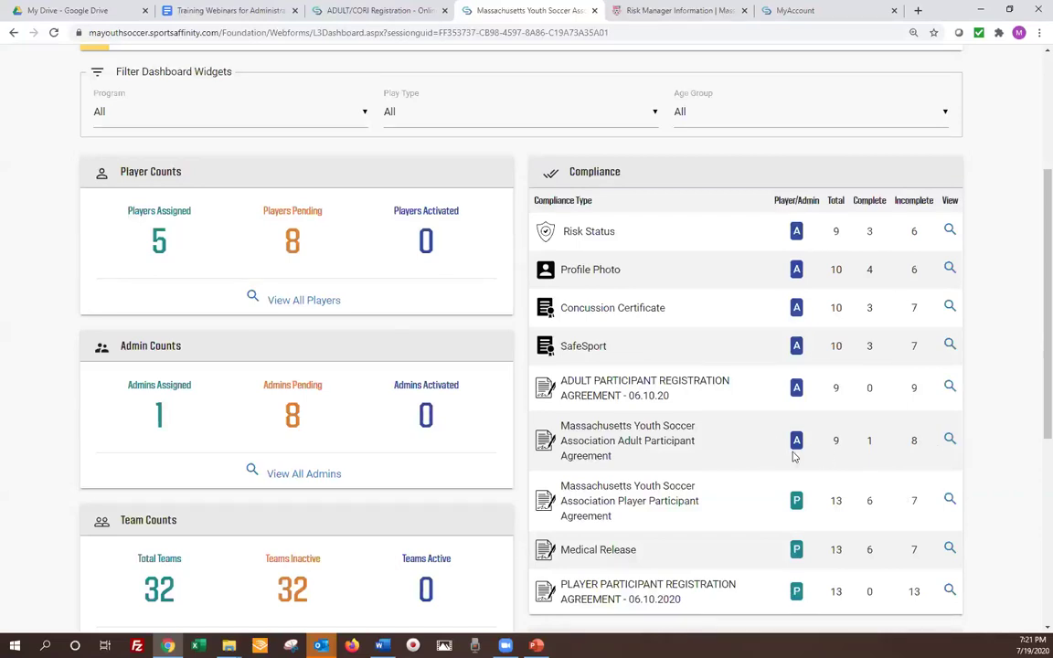
scroll(786, 457, down, 2)
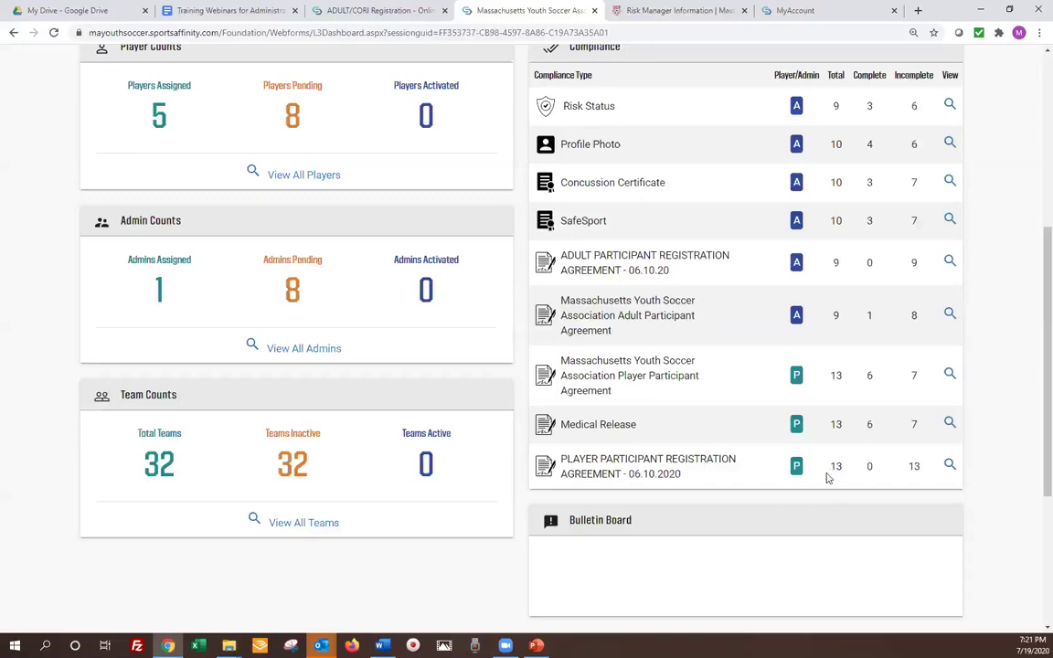
scroll(822, 472, up, 2)
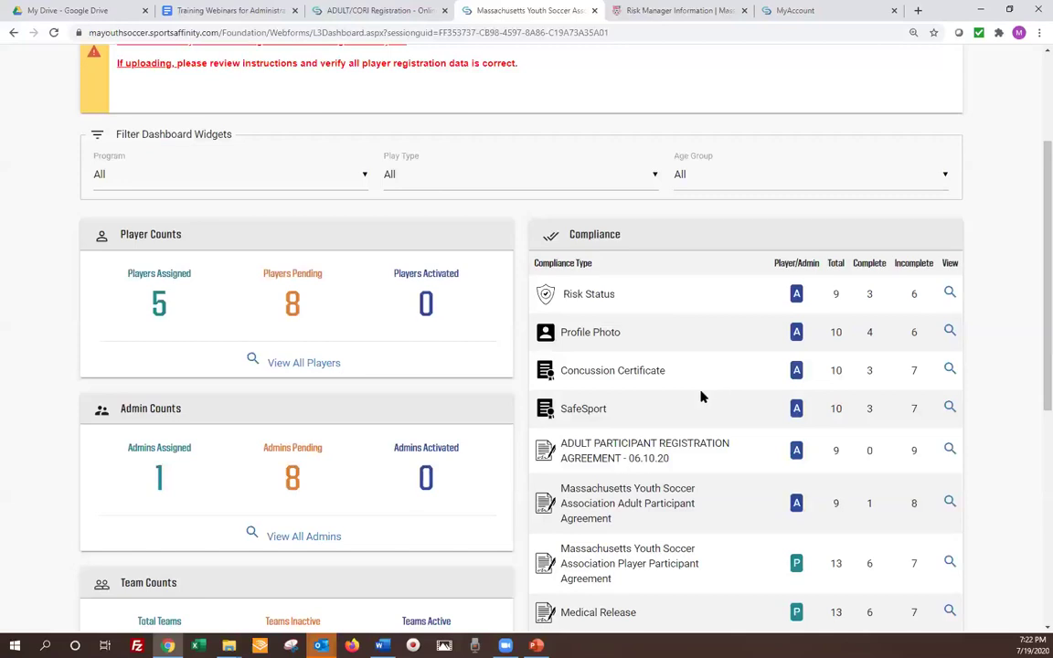
click(950, 370)
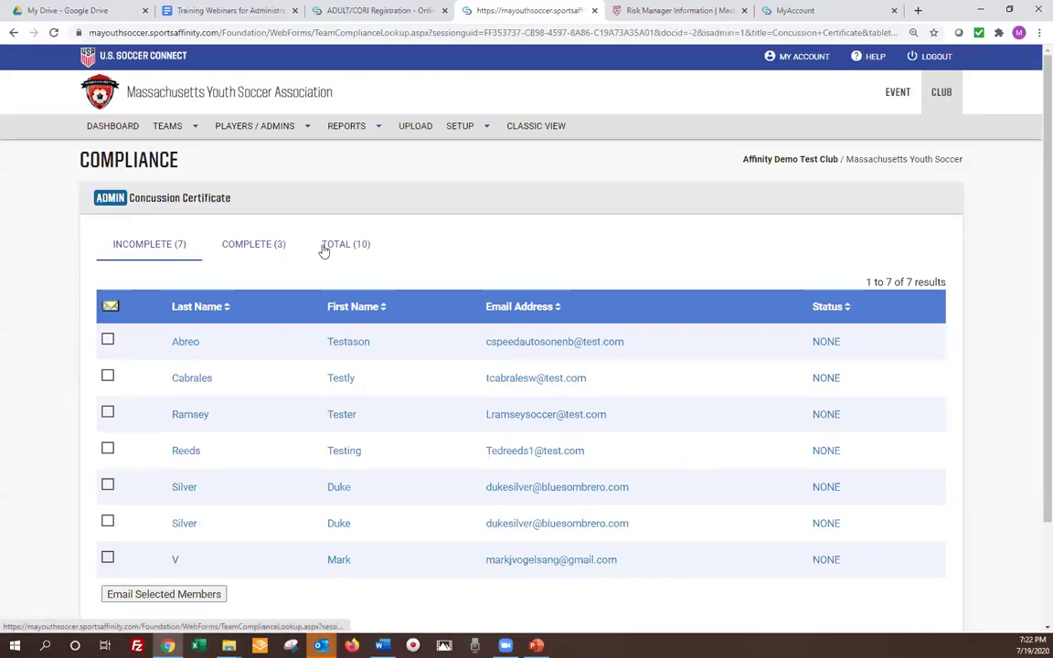
click(152, 255)
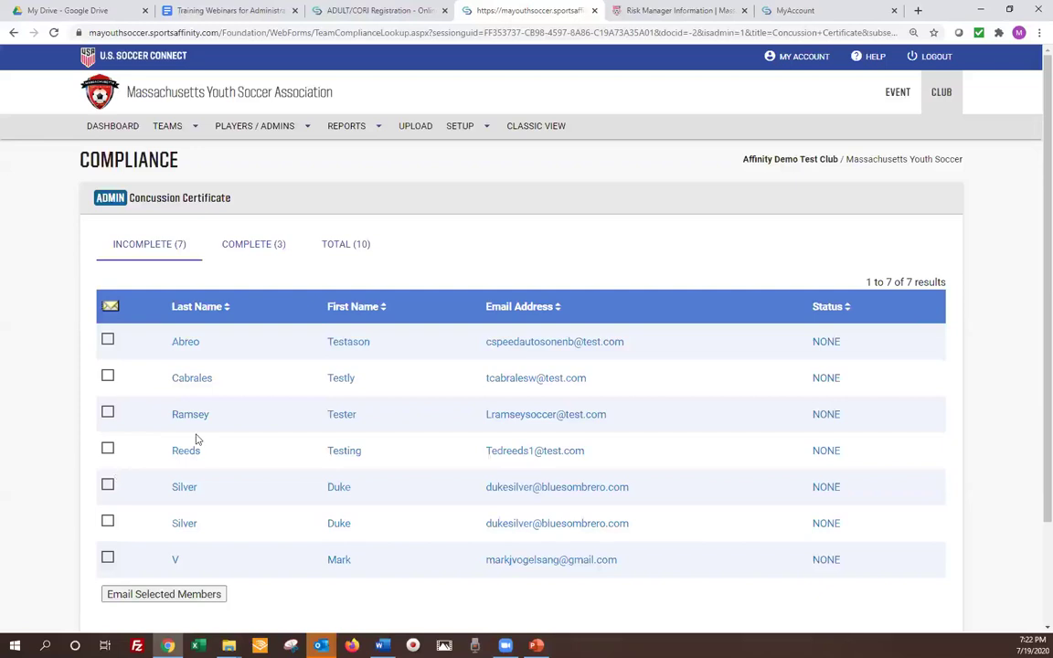
Select all admins with an incomplete Concussion Certificate and start an email to them, leaving the CC address empty
click(109, 309)
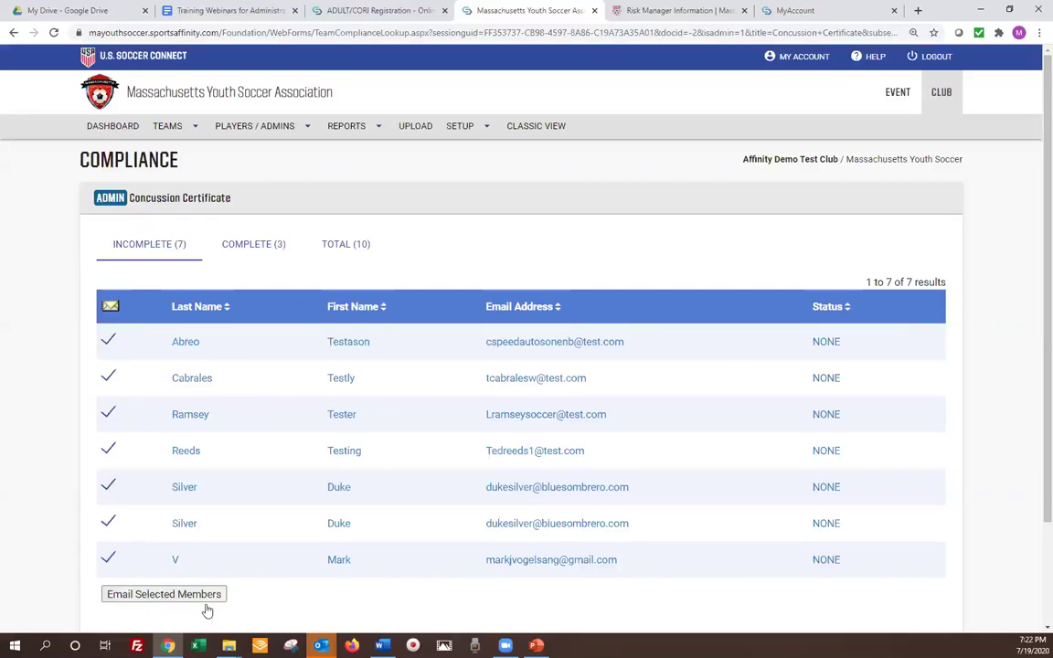
click(153, 596)
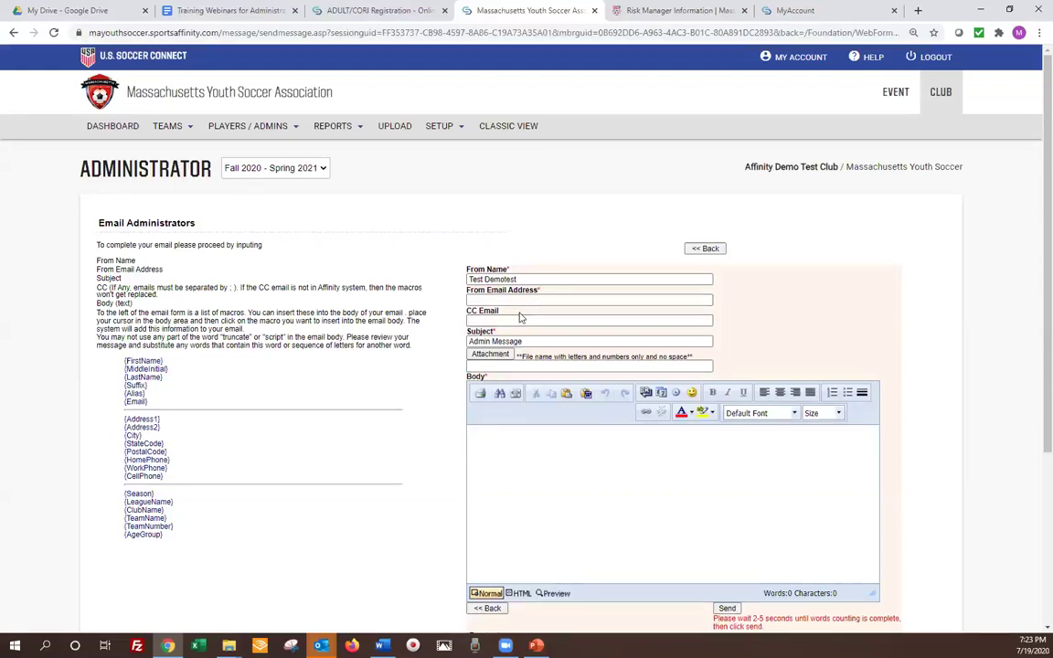
click(520, 318)
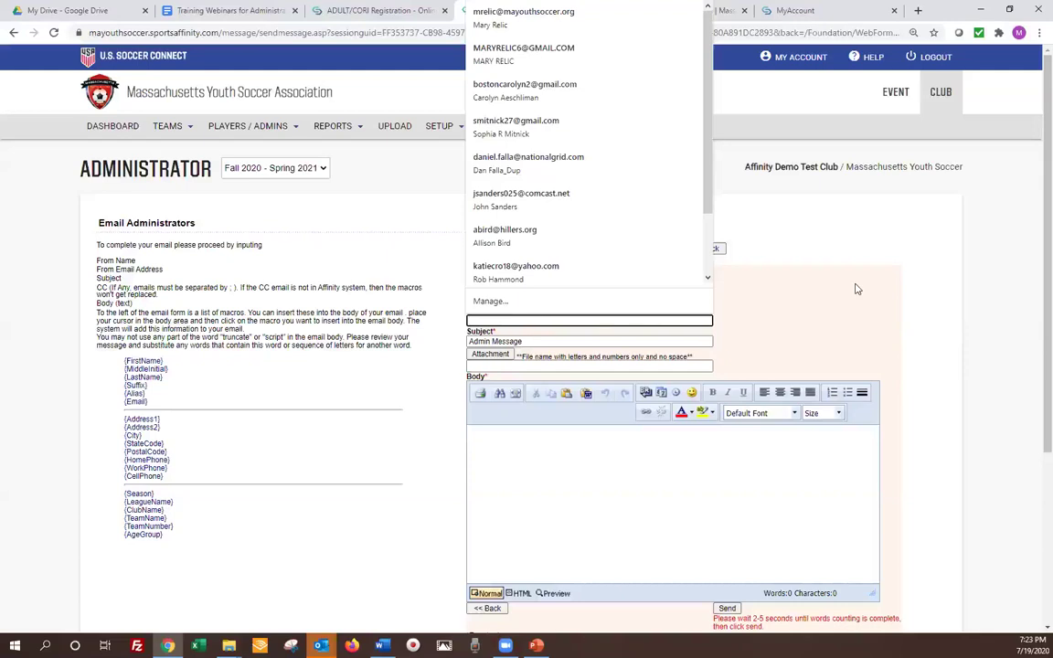
click(803, 304)
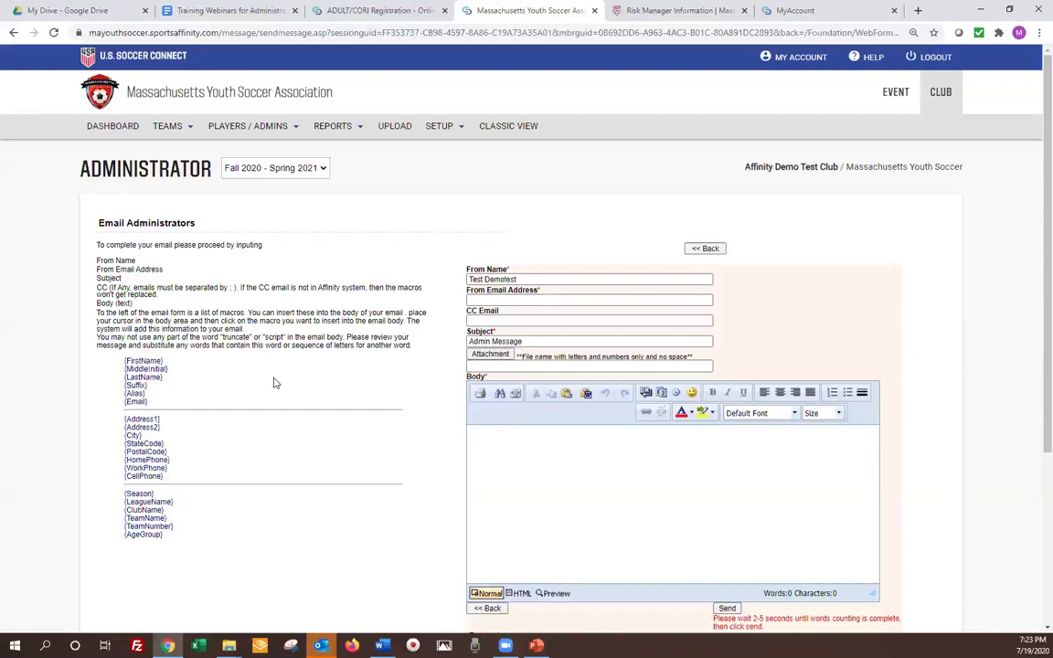
Insert the FirstName and LastName macros into the email body, and leave the email without sending it
click(497, 443)
click(154, 363)
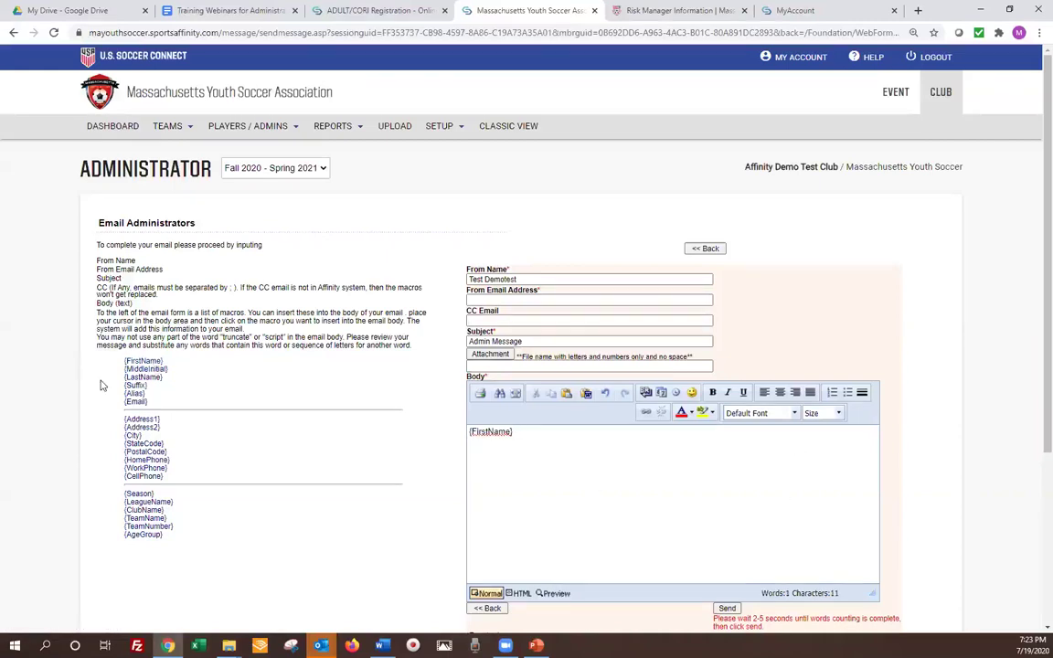
click(142, 376)
text(.)
click(488, 609)
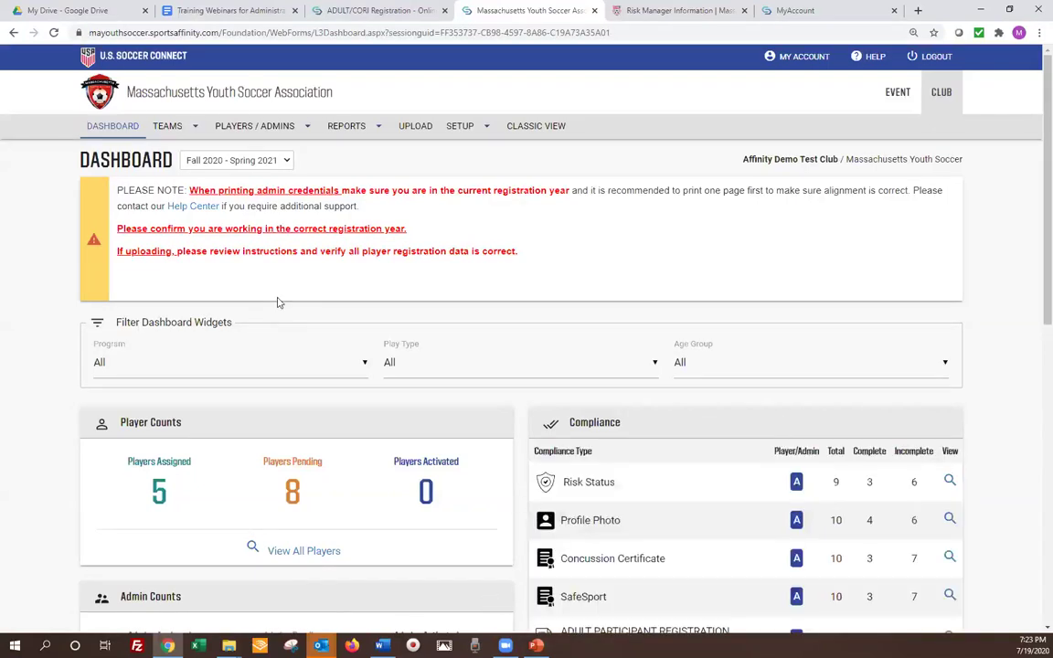
Open Player Lookup for the Fall 2020 - Spring 2021 season and reset its filters
click(231, 124)
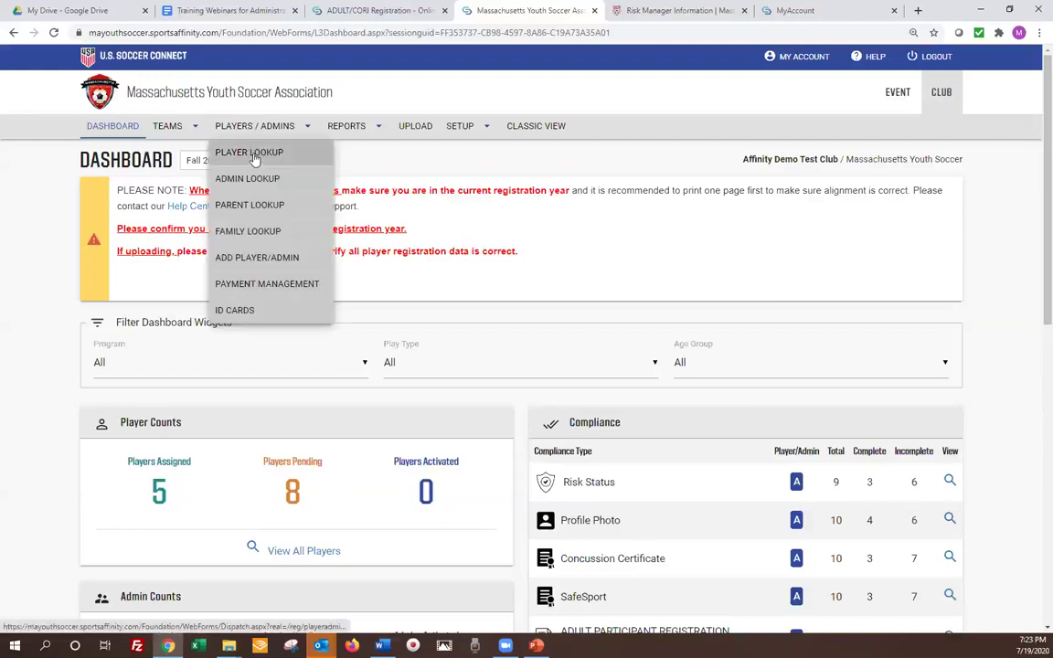
click(256, 155)
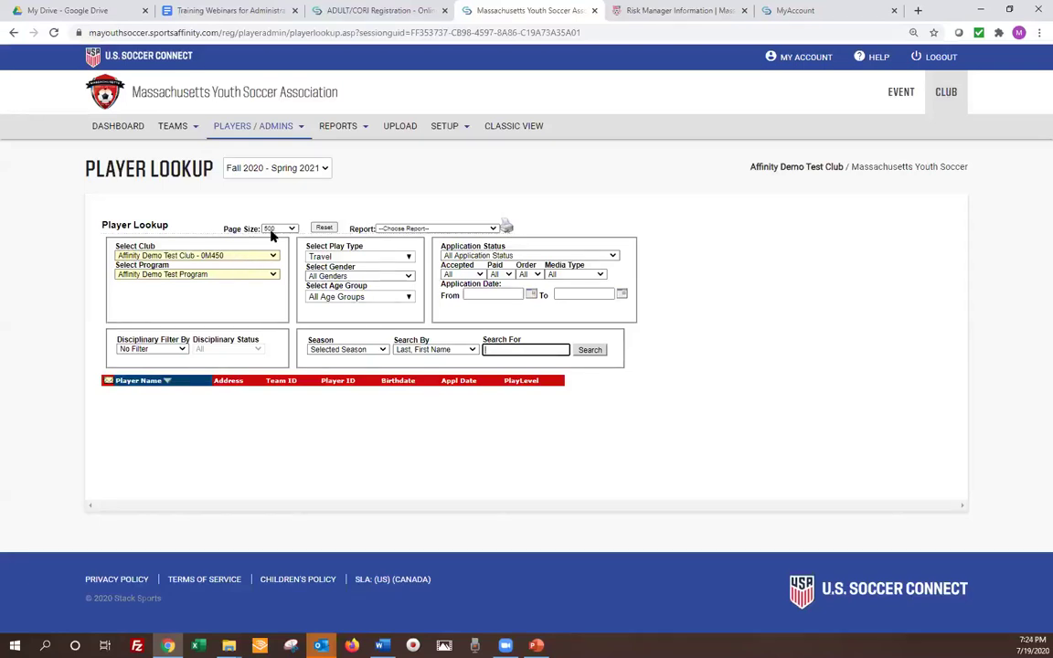
click(325, 228)
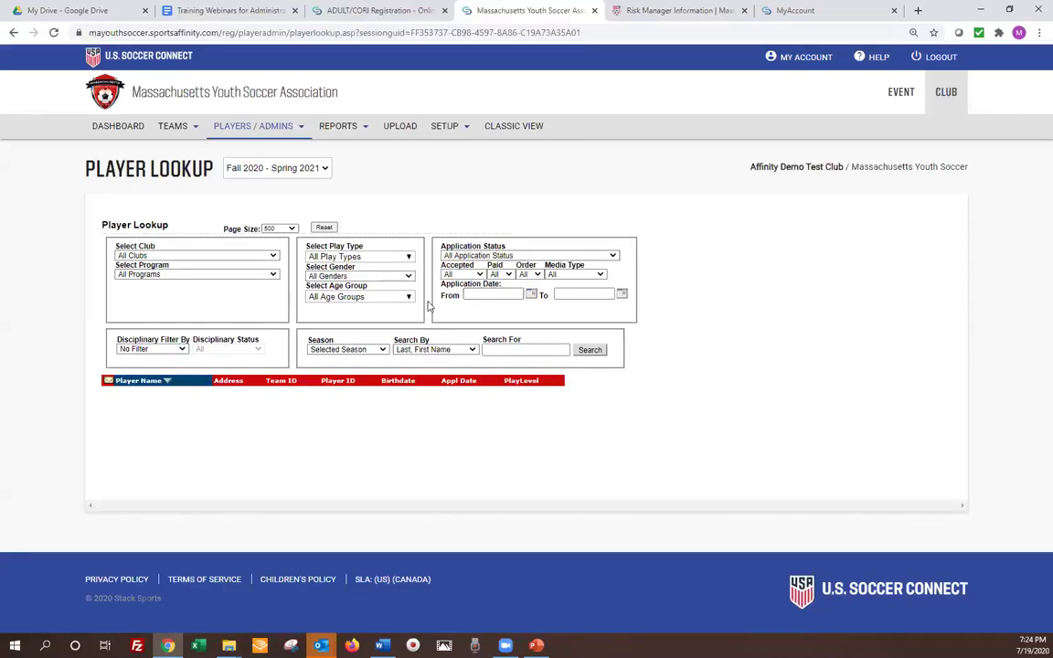
Search for players with the club Affinity Demo Test Club - 0M450 and the program Affinity Demo Test Club
click(273, 257)
click(263, 275)
click(263, 277)
click(236, 291)
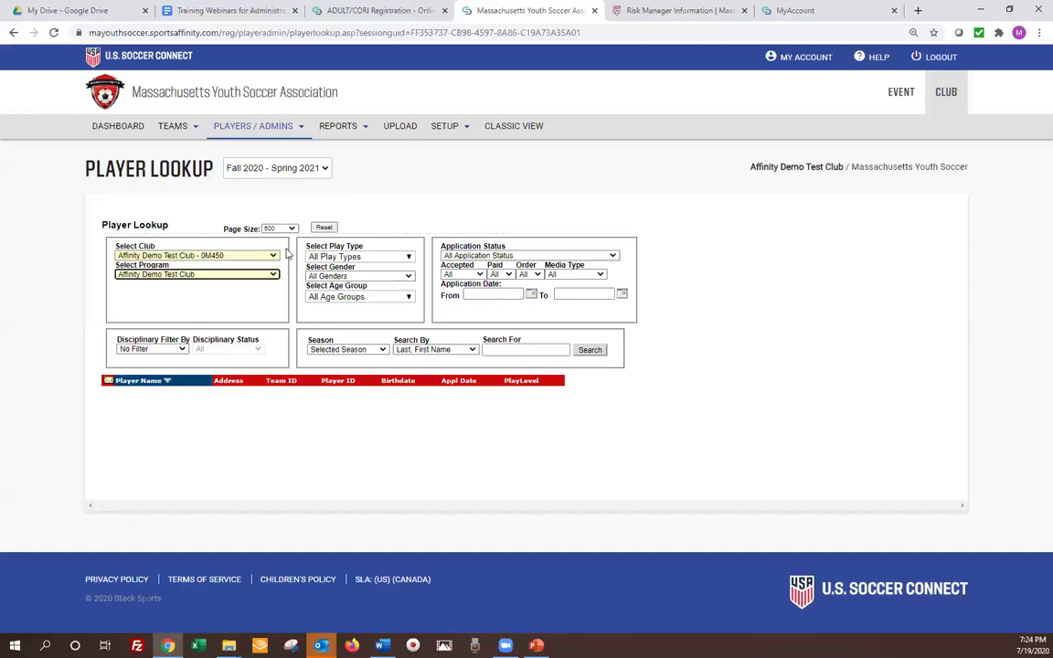
click(588, 350)
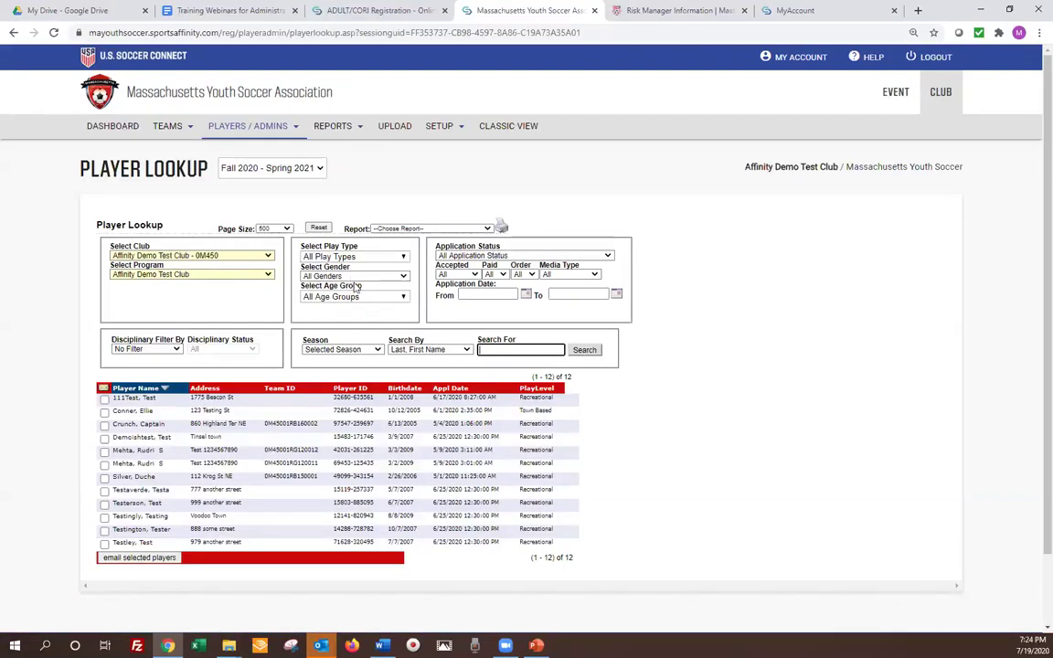
Search the club's players again with the program set to Affinity Demo Test Program
click(260, 276)
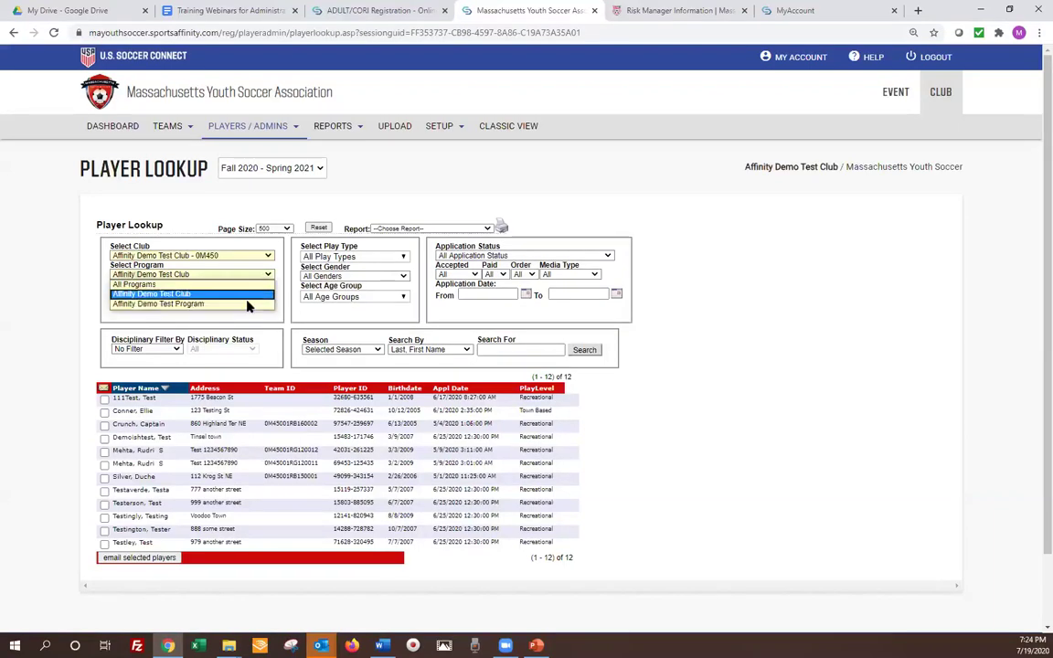
click(248, 304)
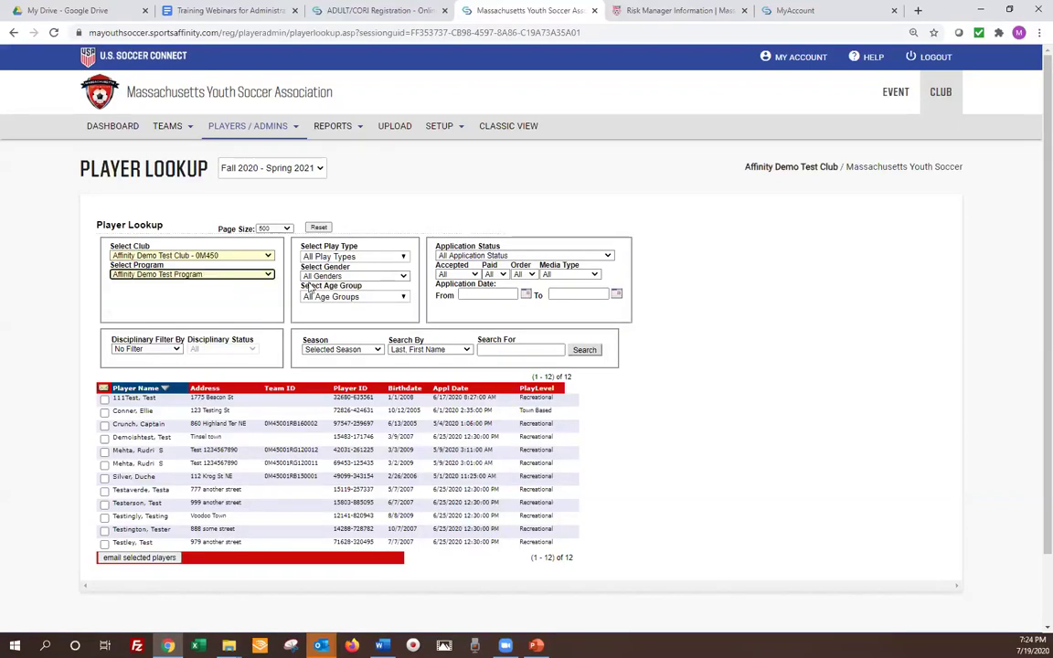
click(584, 350)
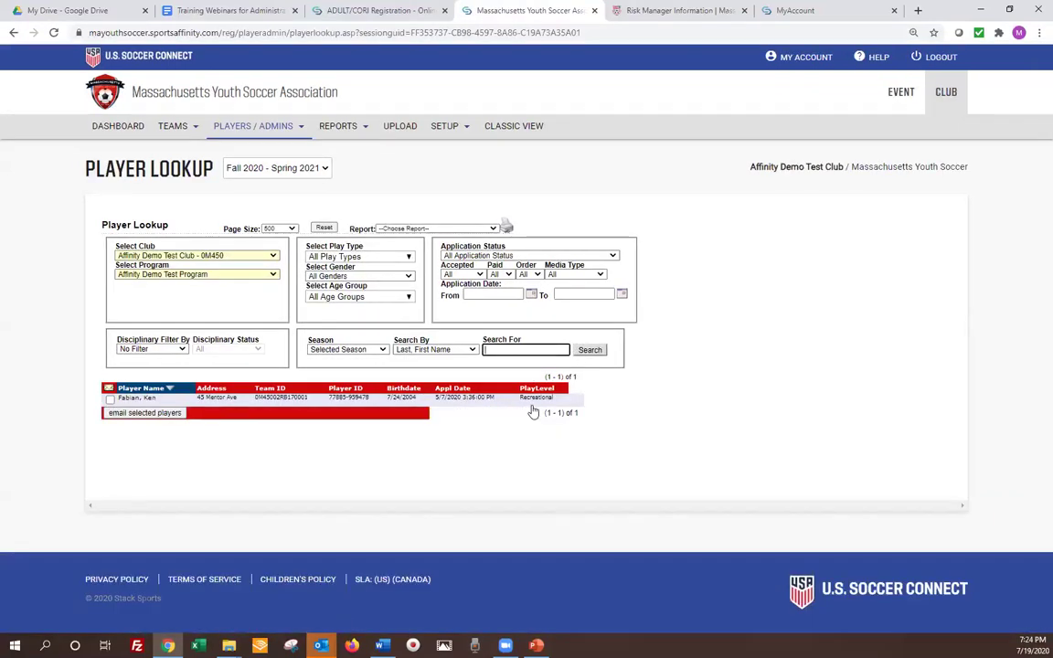
Limit the player search to the Travel play type and run it
click(334, 258)
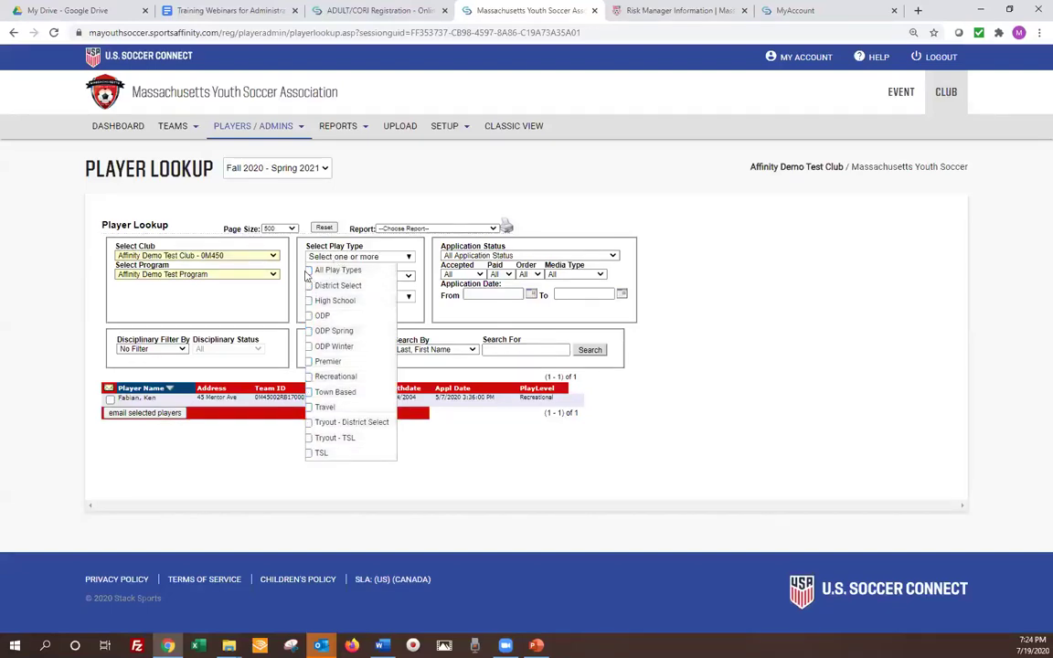
click(311, 406)
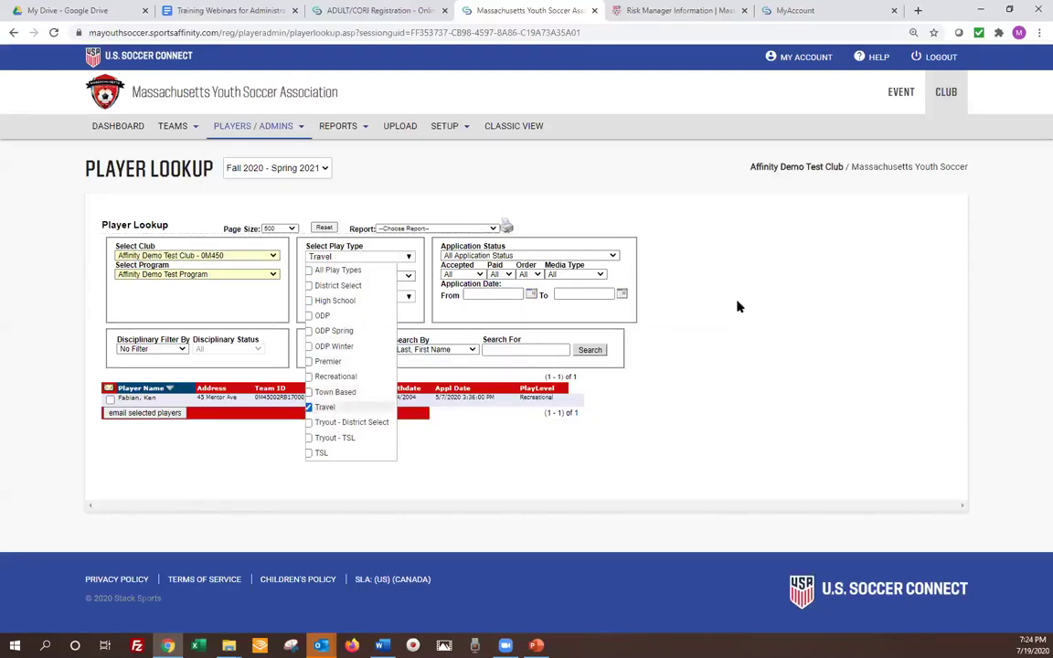
click(598, 353)
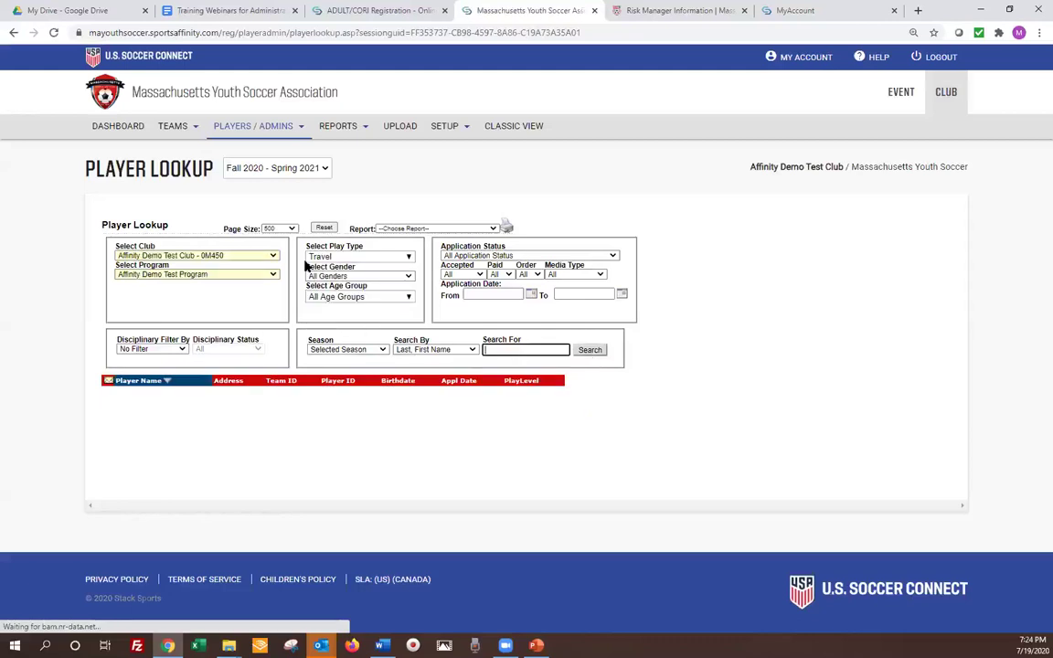
Set the play type filter back to All Play Types and check the application start date field, leaving it empty
click(358, 257)
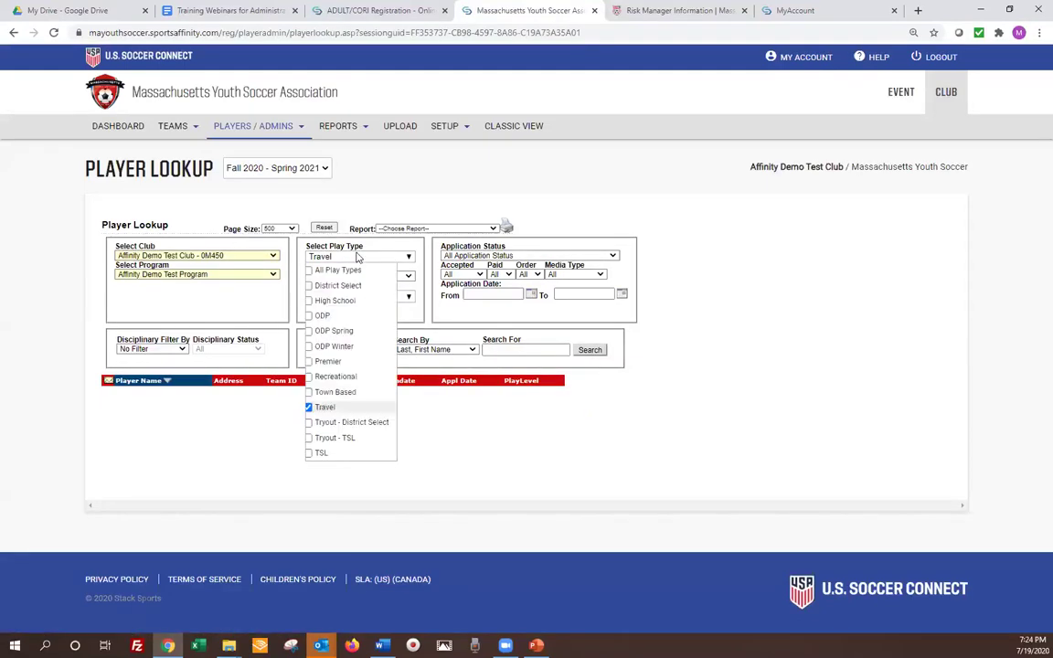
click(310, 270)
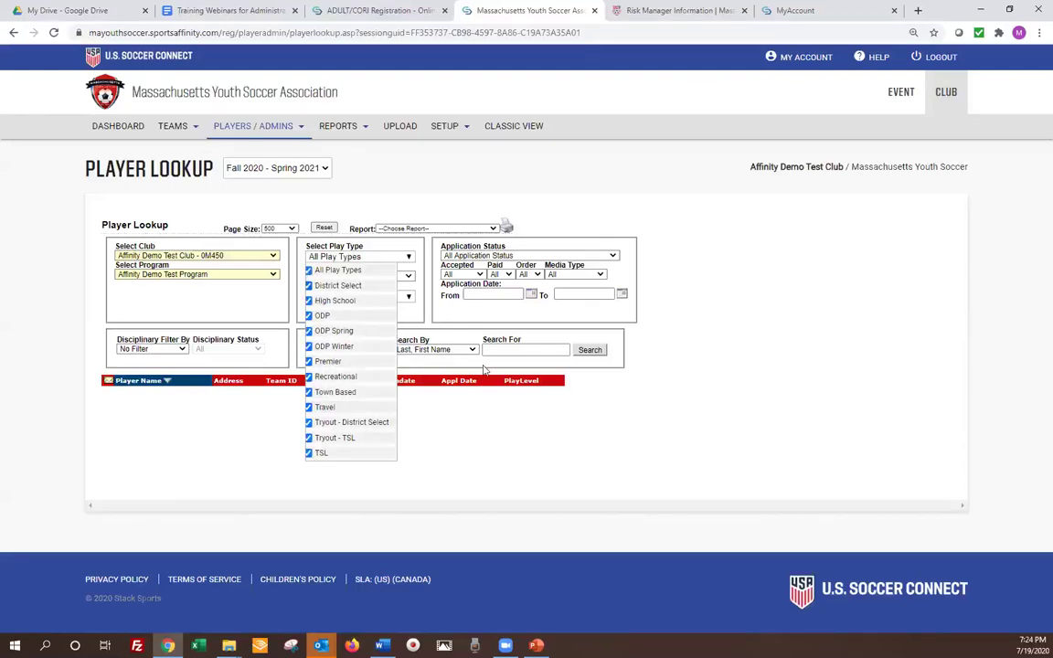
click(276, 299)
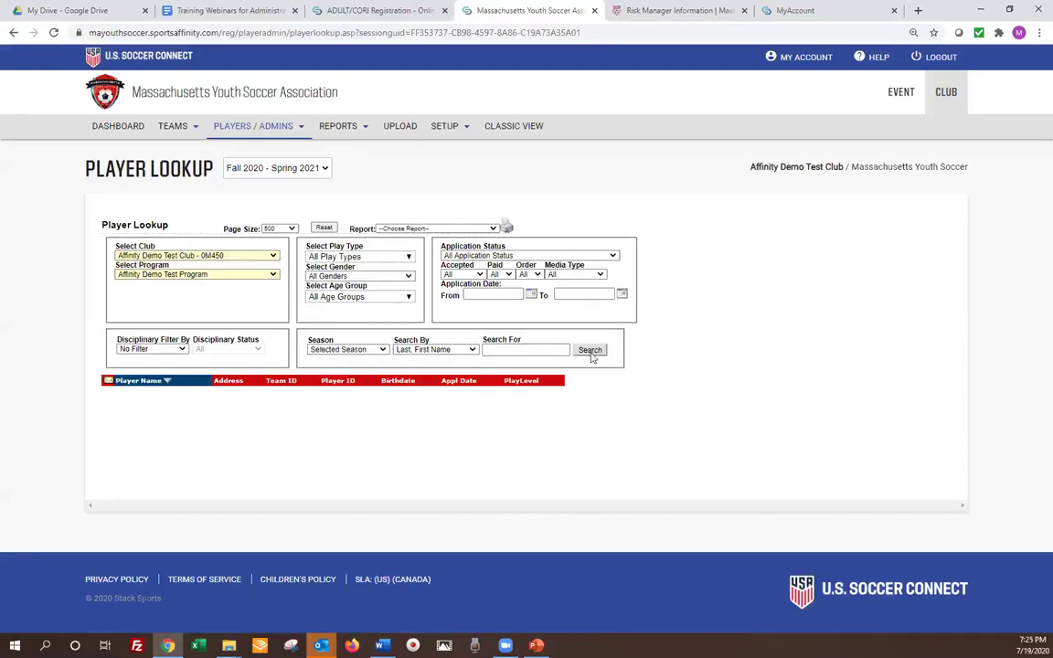
click(494, 294)
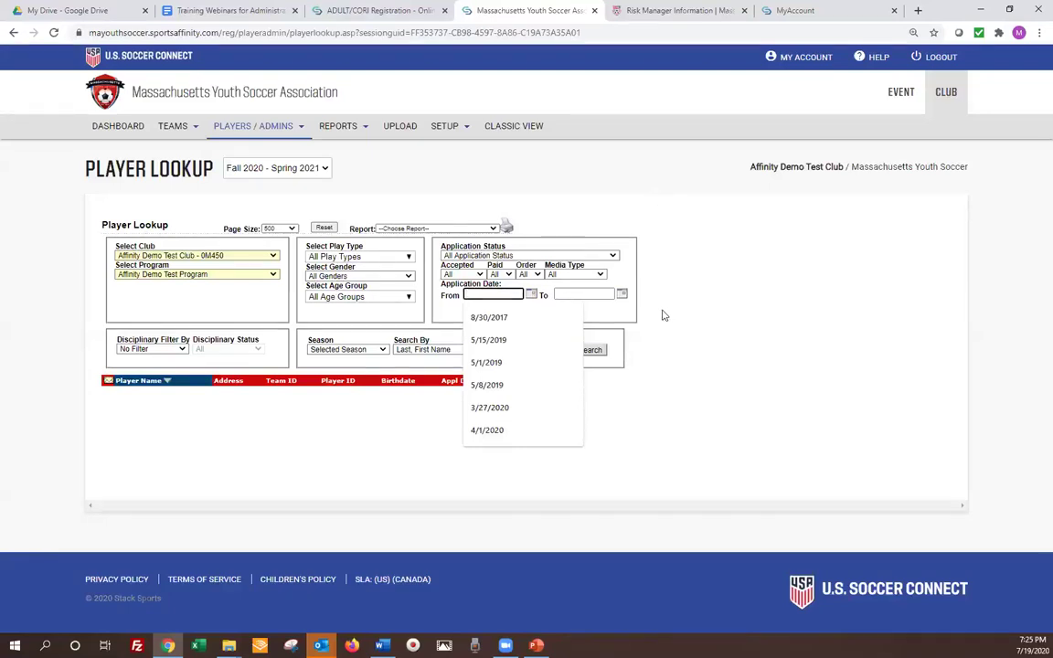
click(310, 413)
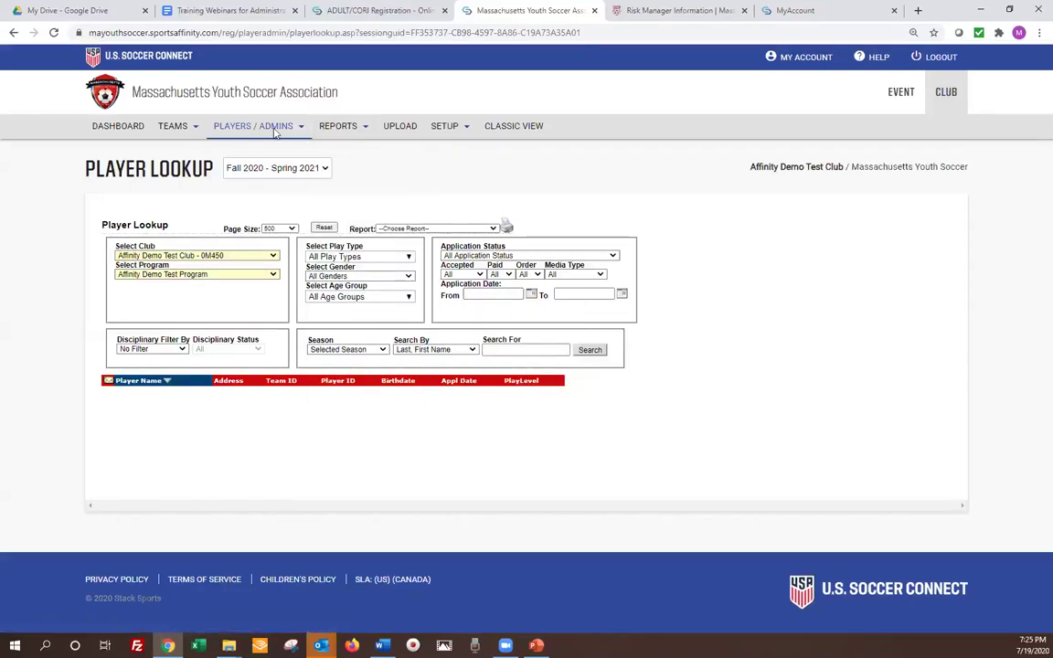
Start a new data upload and download the single-club player template in Excel format
click(398, 127)
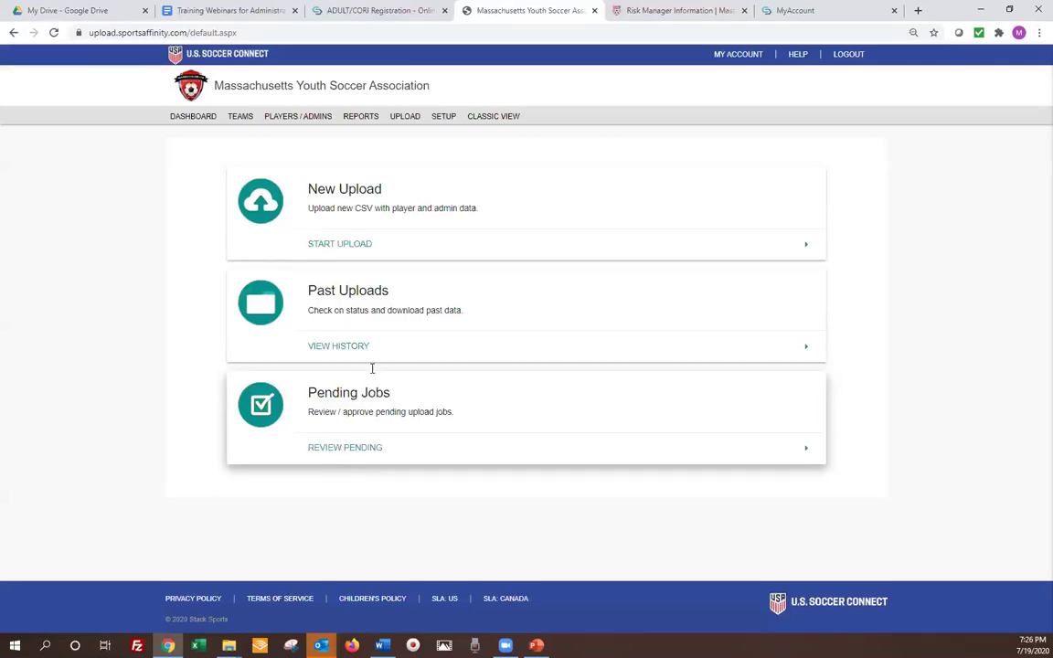
click(327, 245)
scroll(461, 333, down, 1)
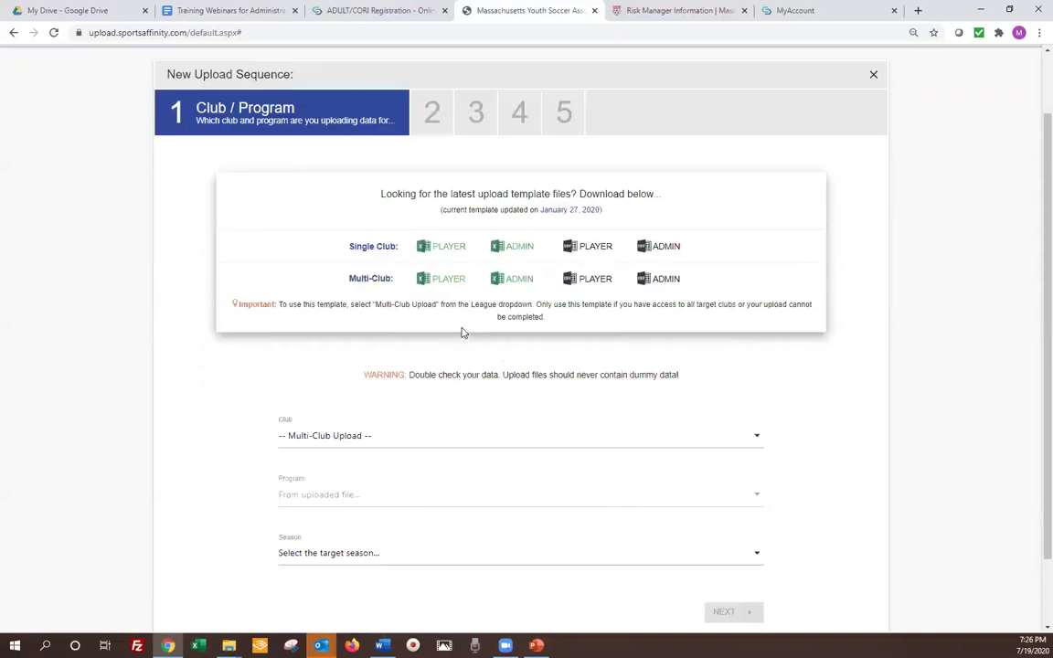
scroll(461, 333, down, 1)
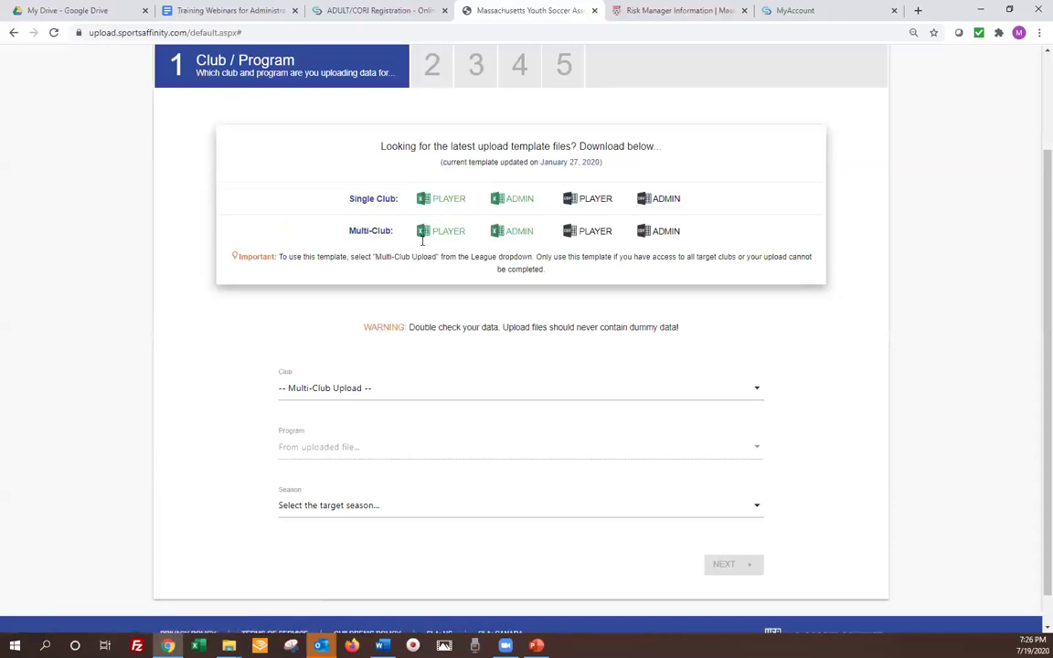
click(298, 392)
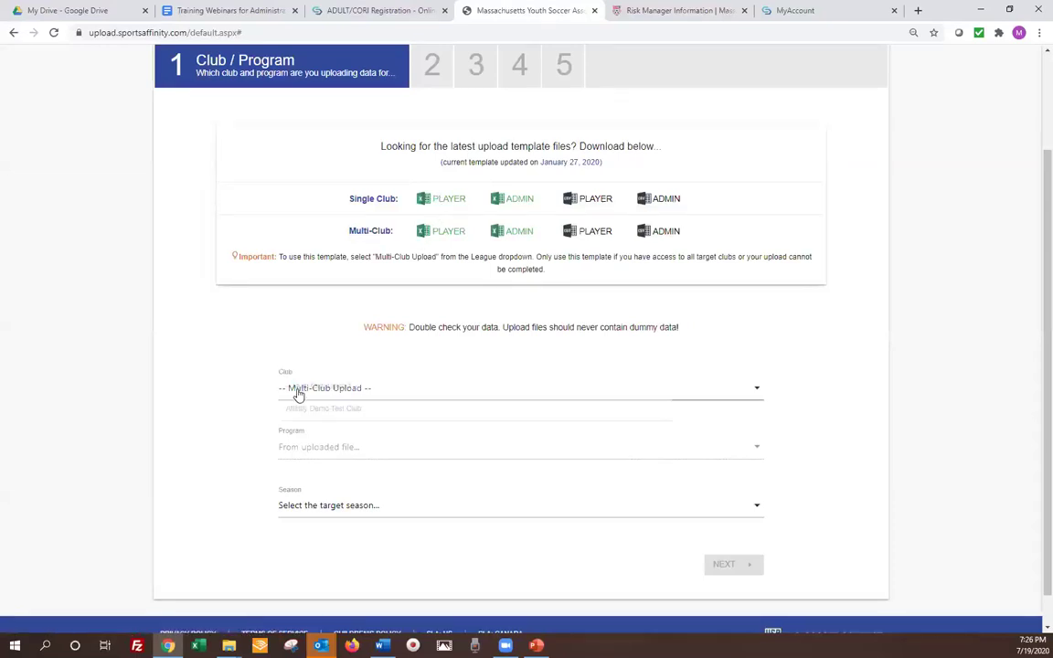
click(431, 209)
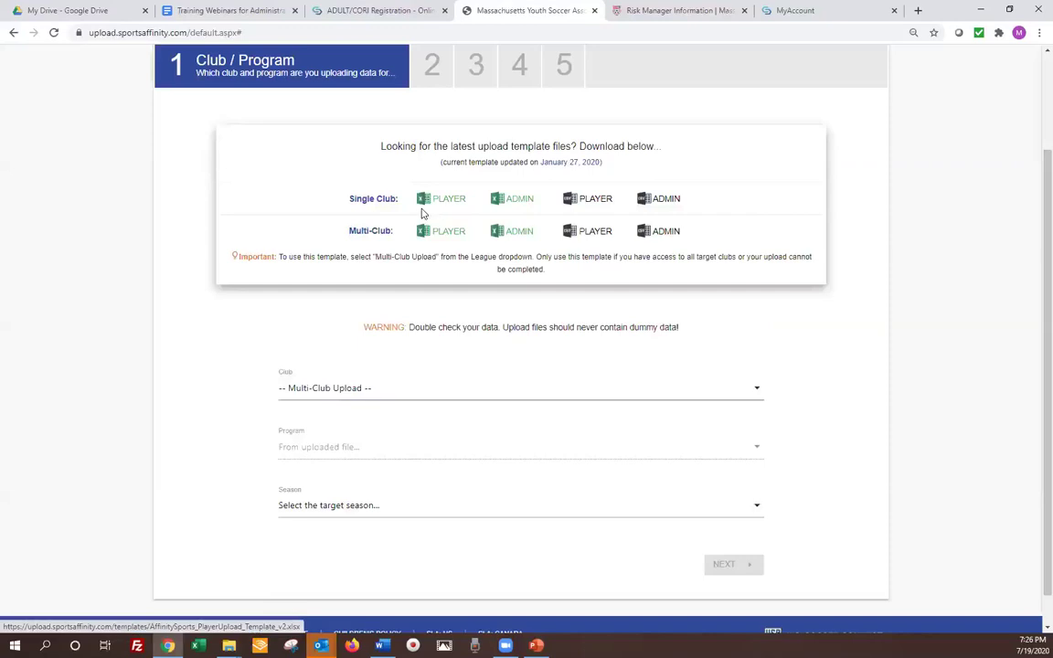
Set the upload's club and program to Affinity Demo Test Club and season to Fall 2020 - Spring 2021, and view the file selection without choosing a file
click(315, 392)
click(325, 416)
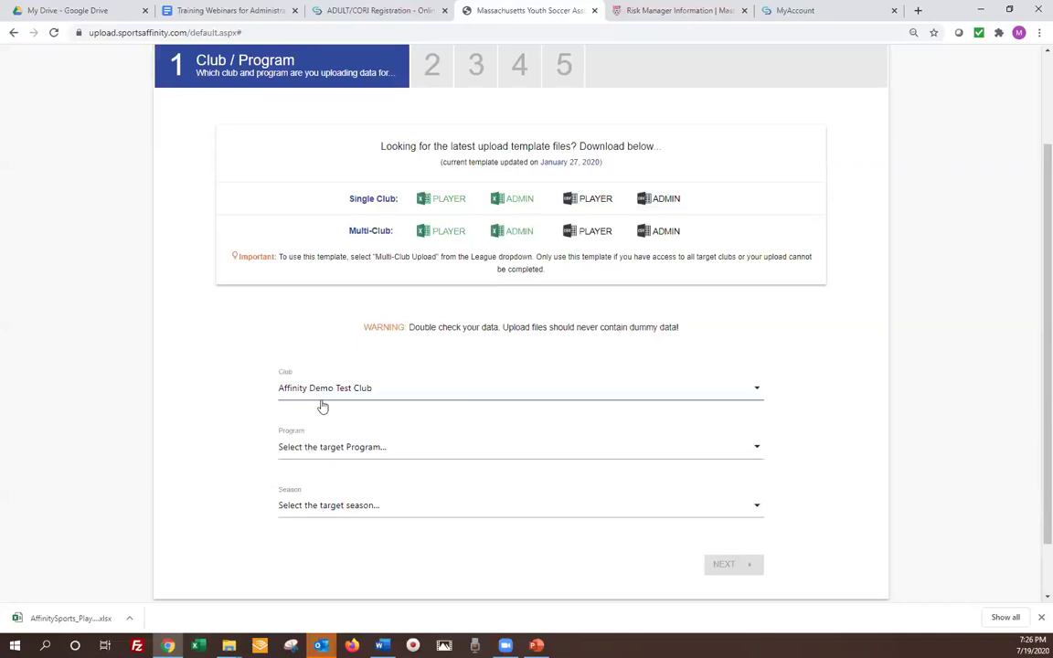
click(312, 450)
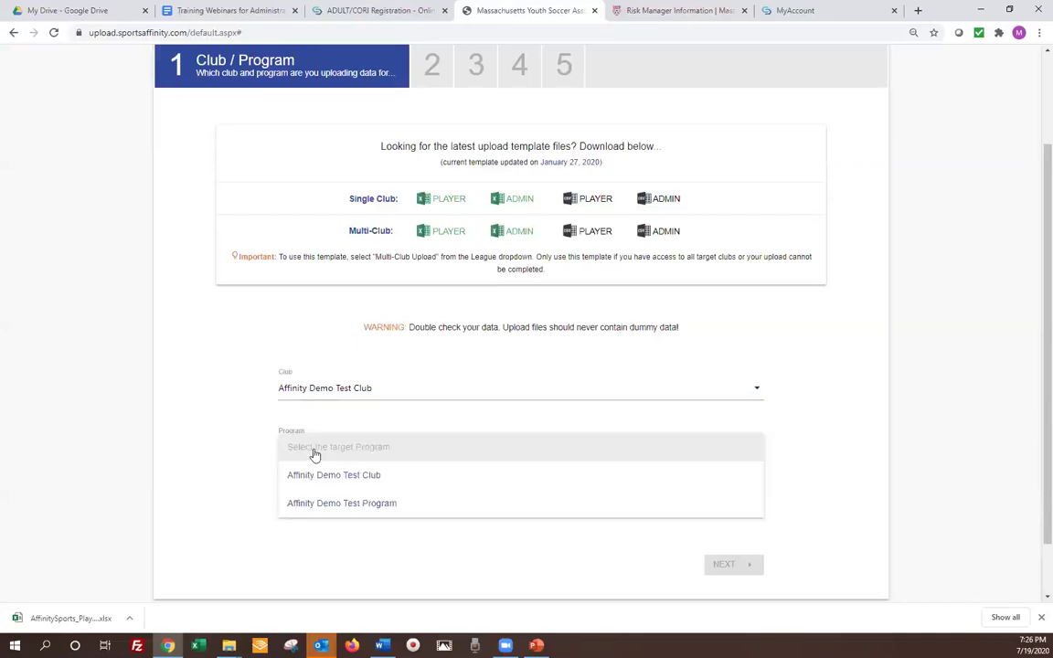
click(316, 479)
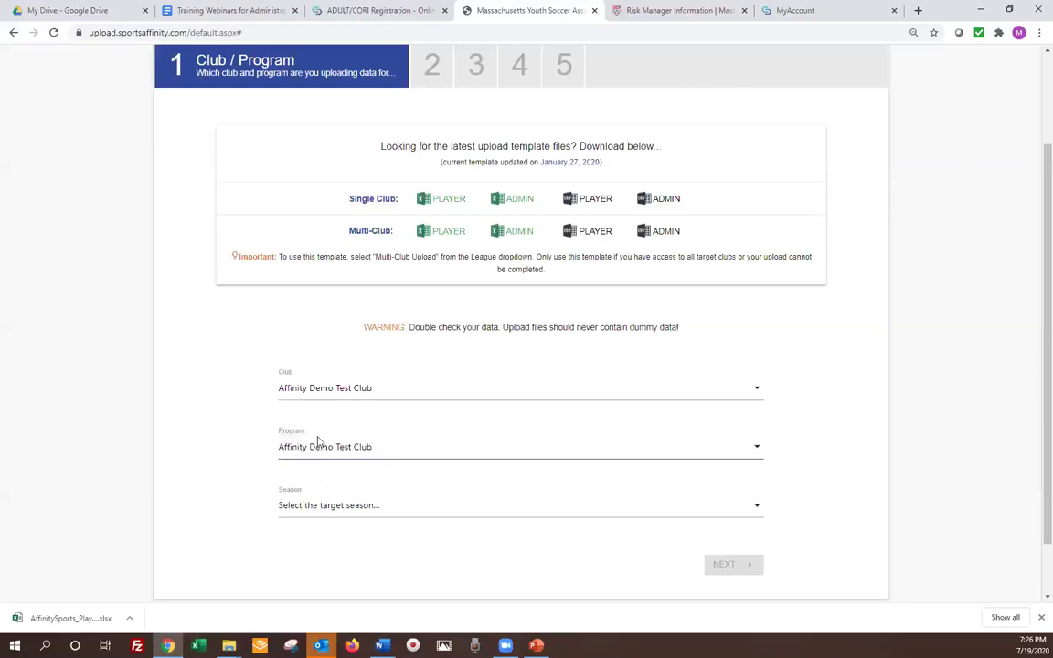
click(303, 508)
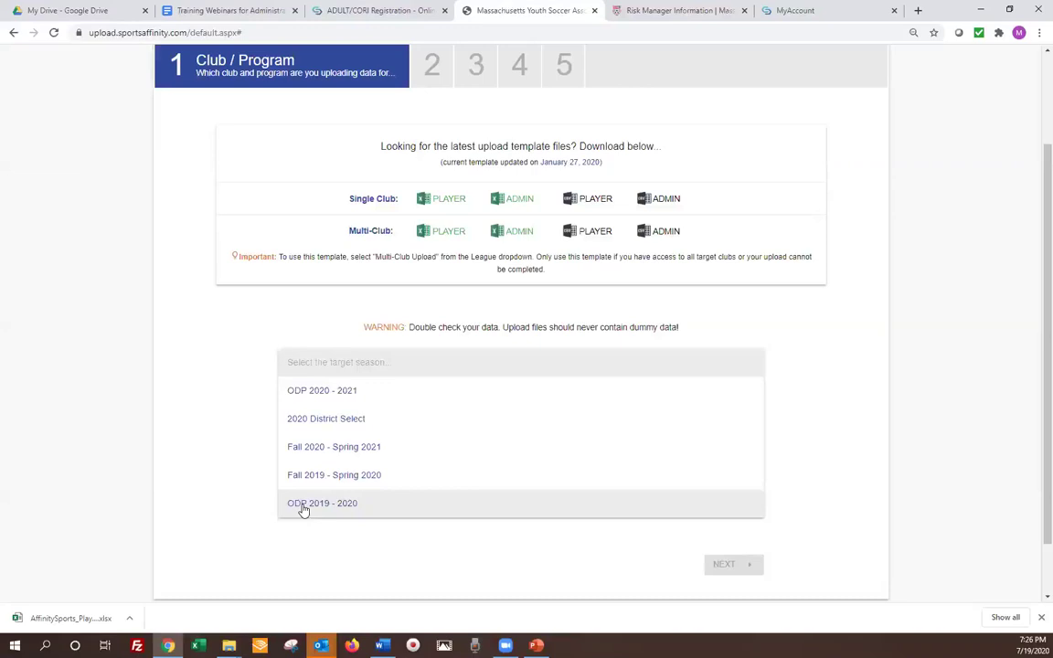
click(320, 451)
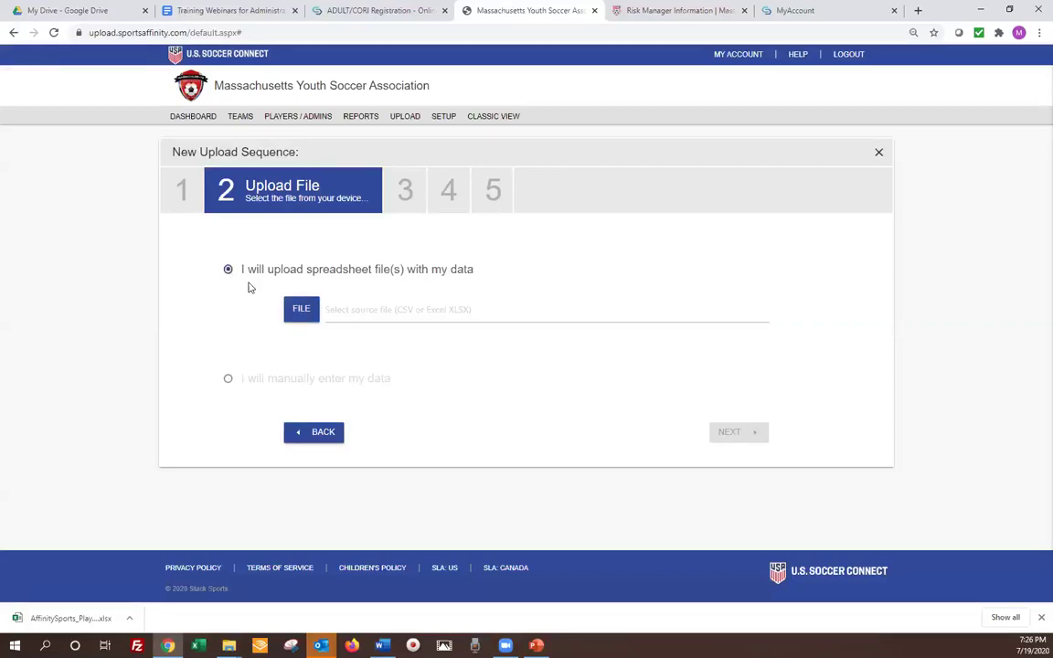
click(310, 315)
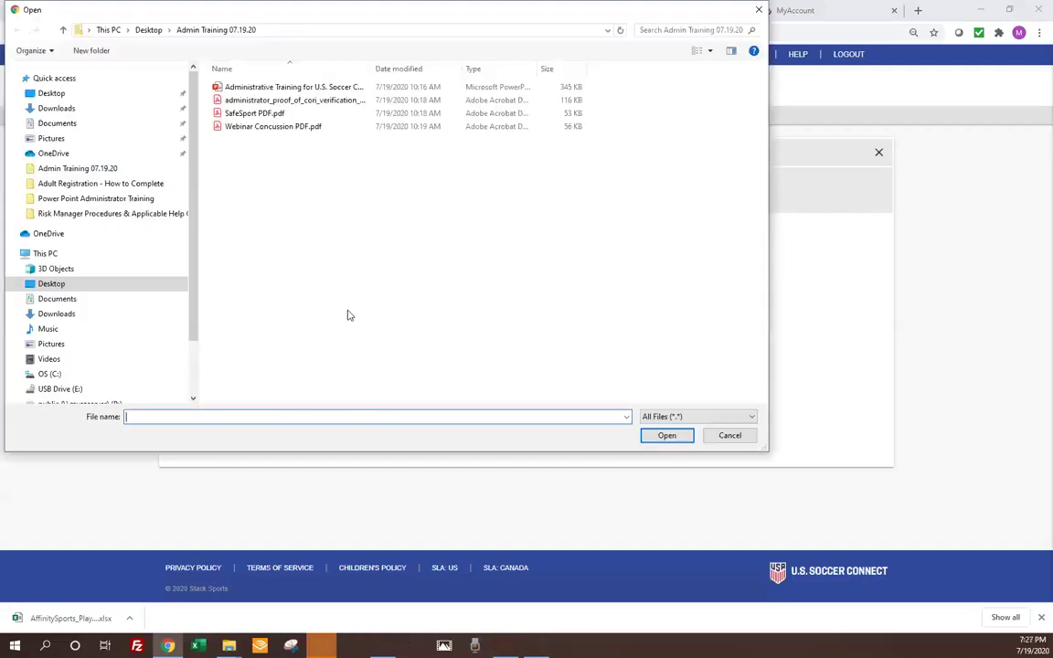
click(731, 436)
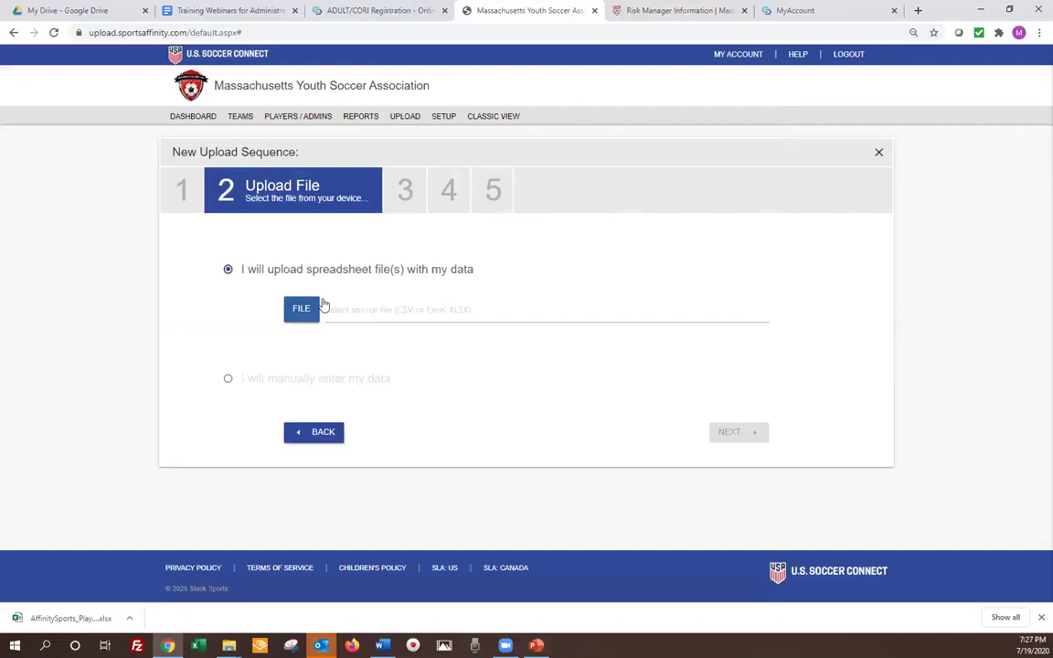
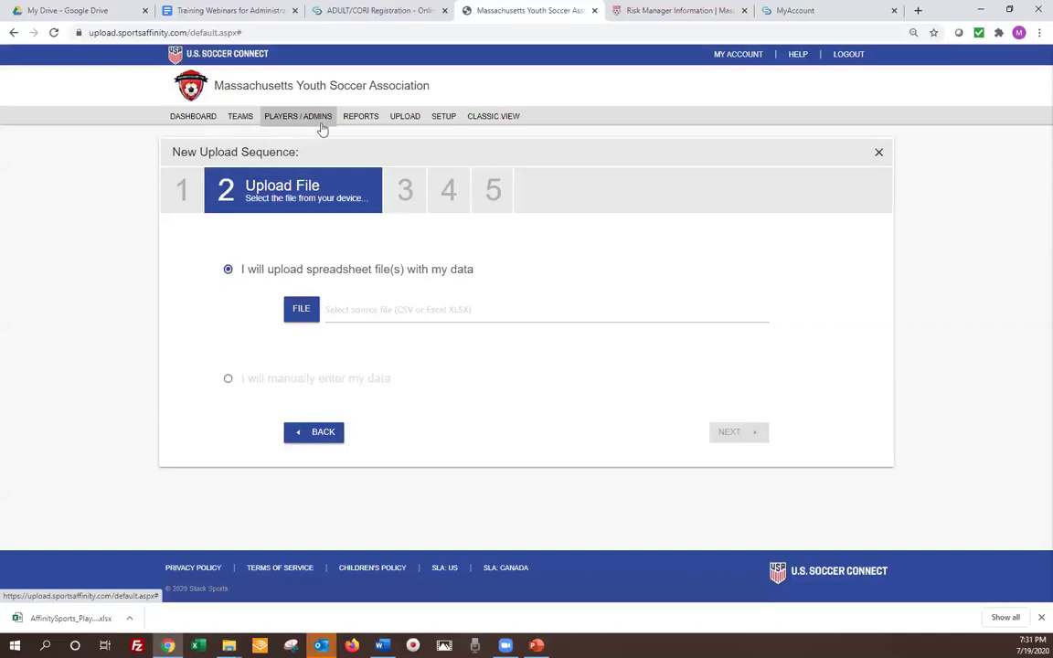
Return to the dashboard, open Admin Lookup and reset its filters
click(189, 117)
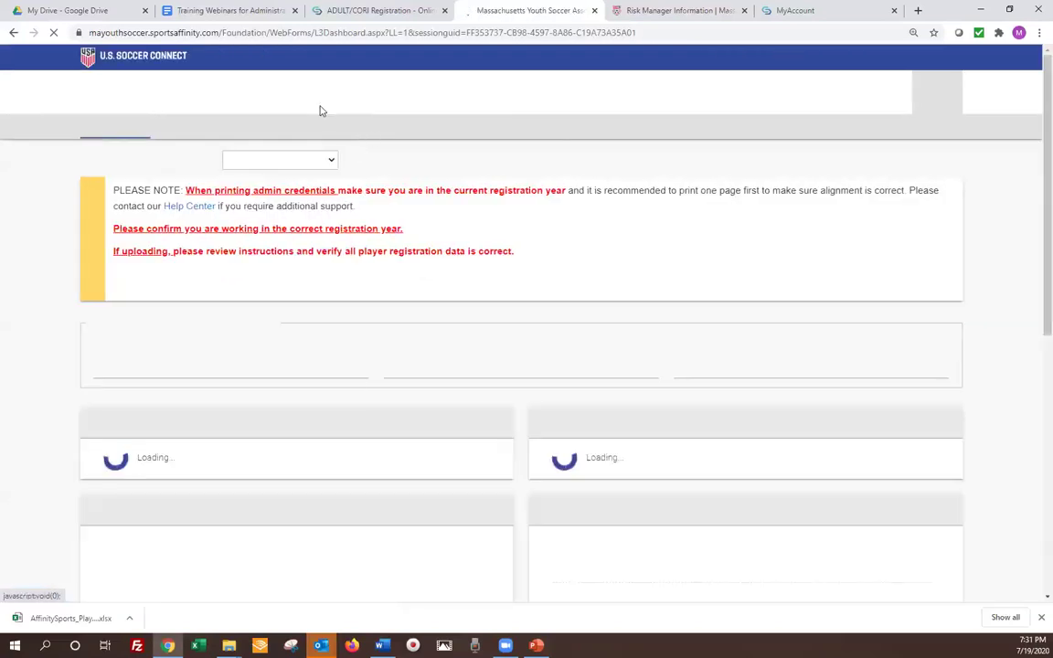
mouse_move(413, 149)
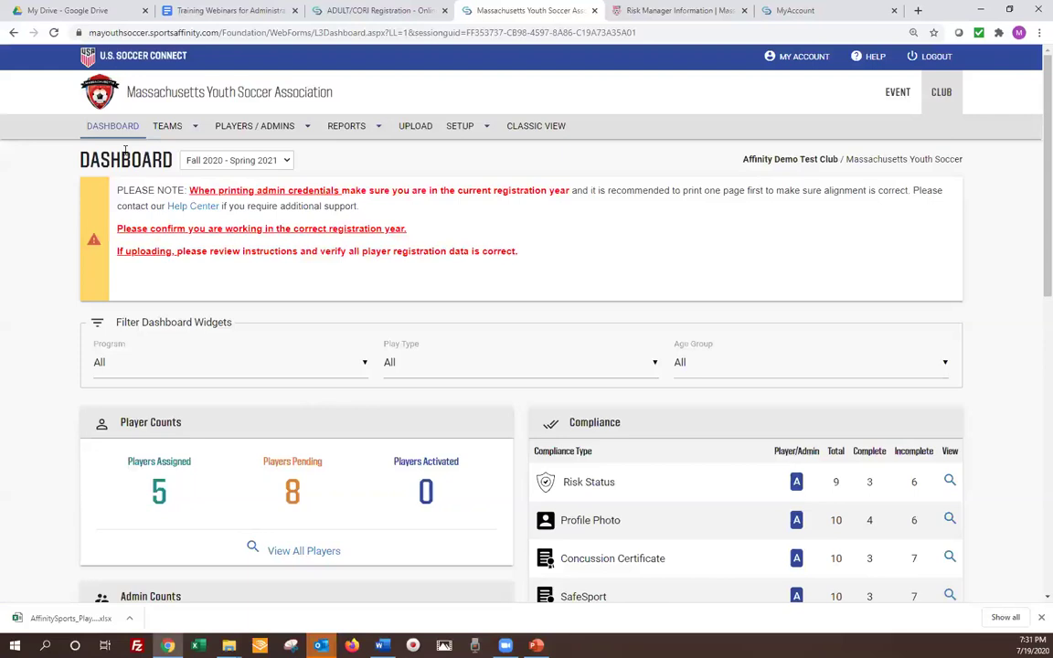
mouse_move(254, 128)
click(249, 179)
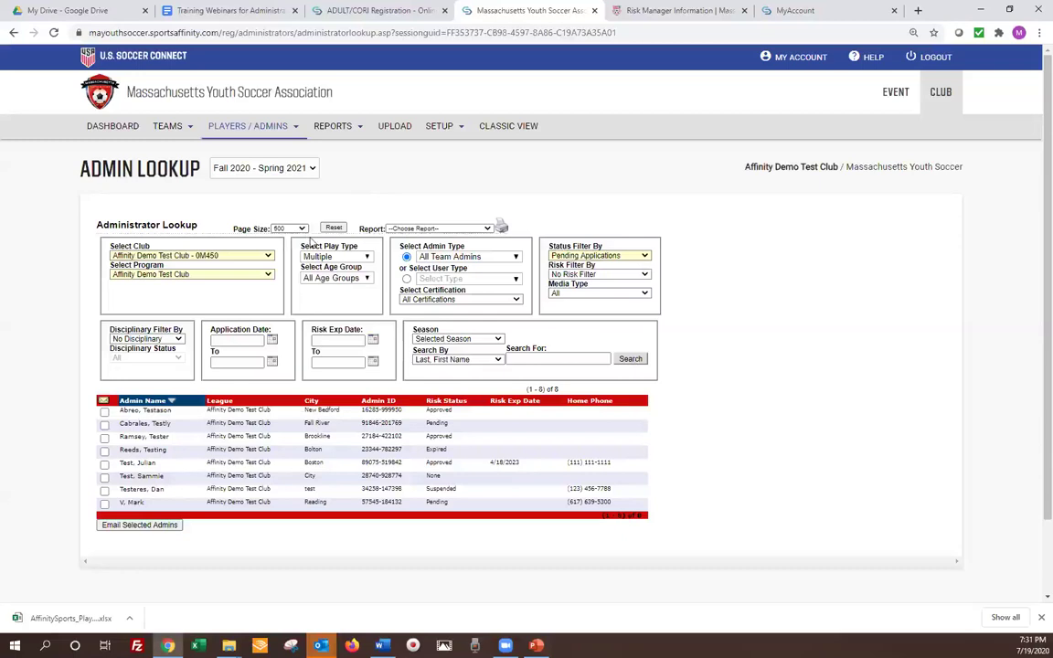
click(337, 229)
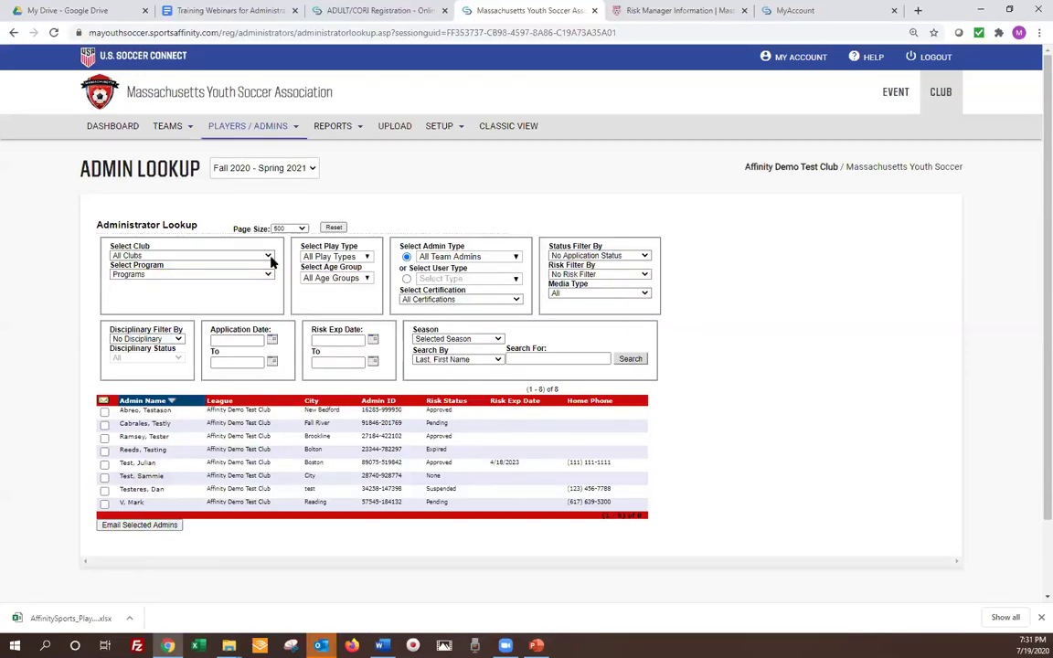
Search for admins with the club Affinity Demo Test Club - 0M450 and the program Affinity Demo Test Club
click(269, 258)
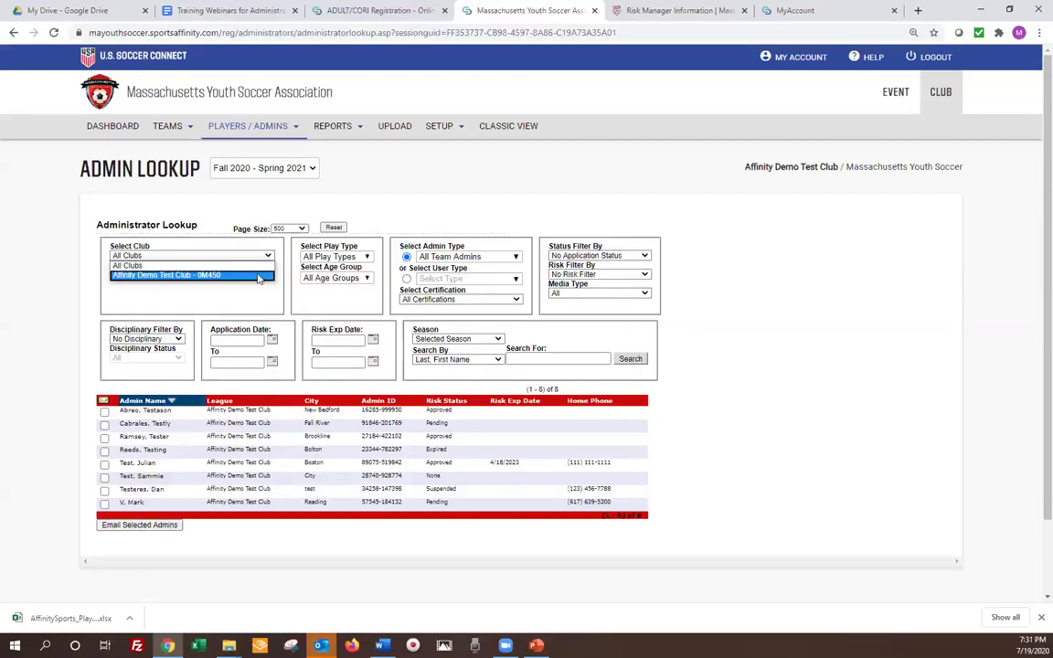
click(258, 278)
click(233, 274)
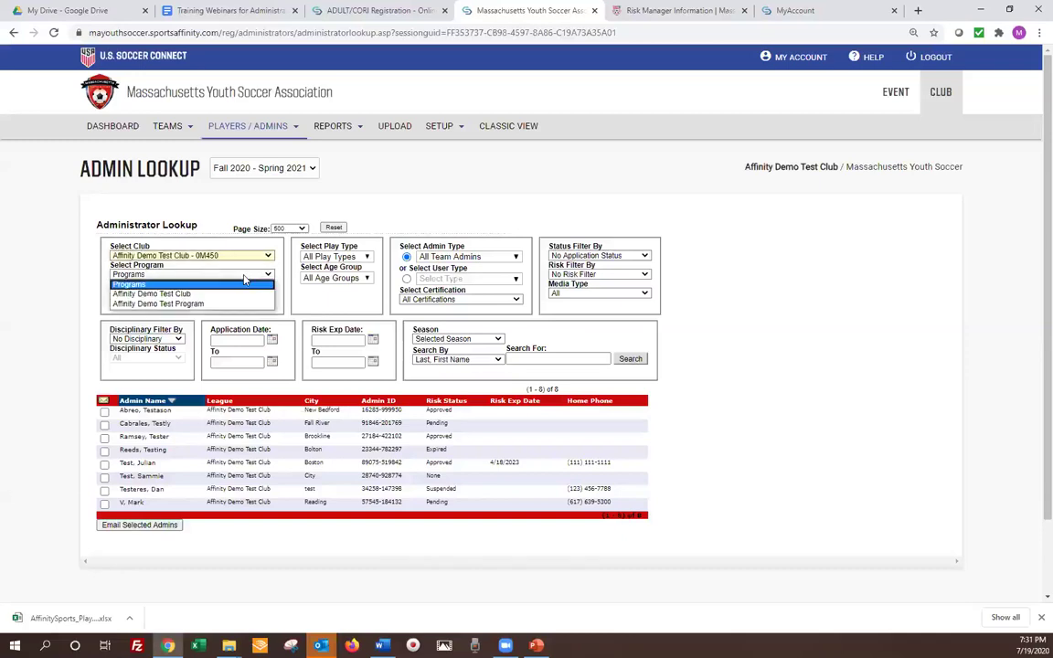
click(236, 293)
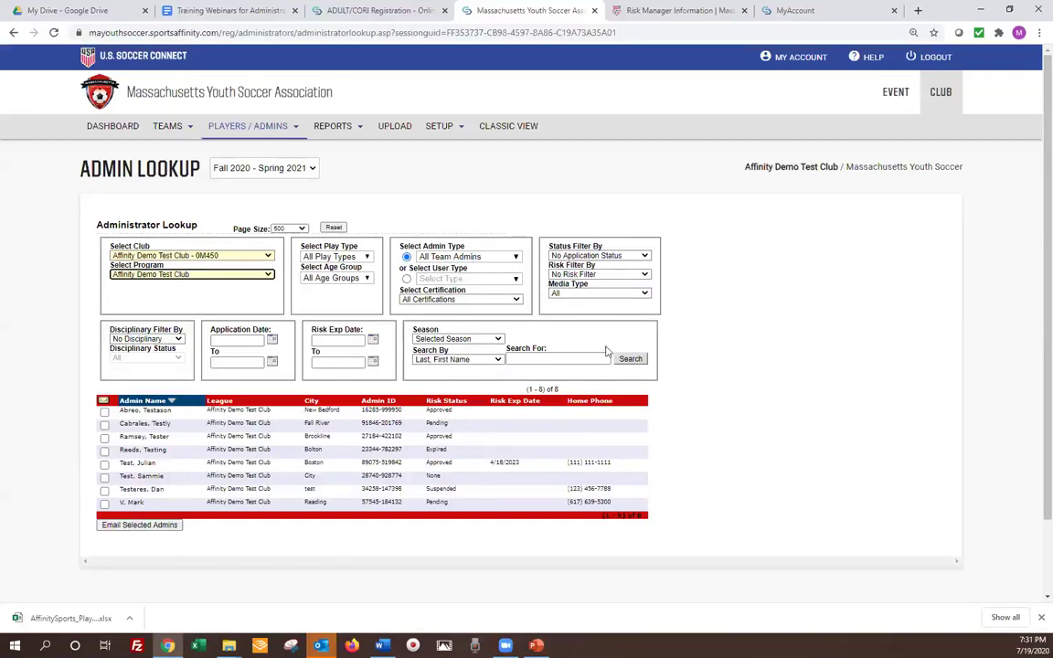
click(630, 359)
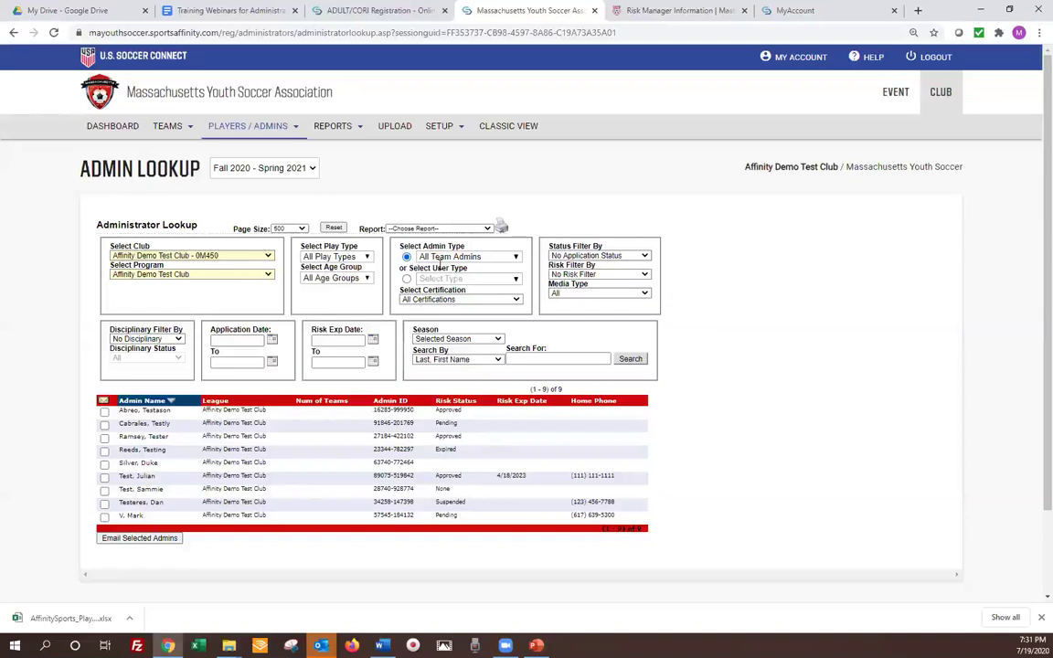
Examine the available application status and risk filter options for the admin search, leaving both filters unset
click(603, 257)
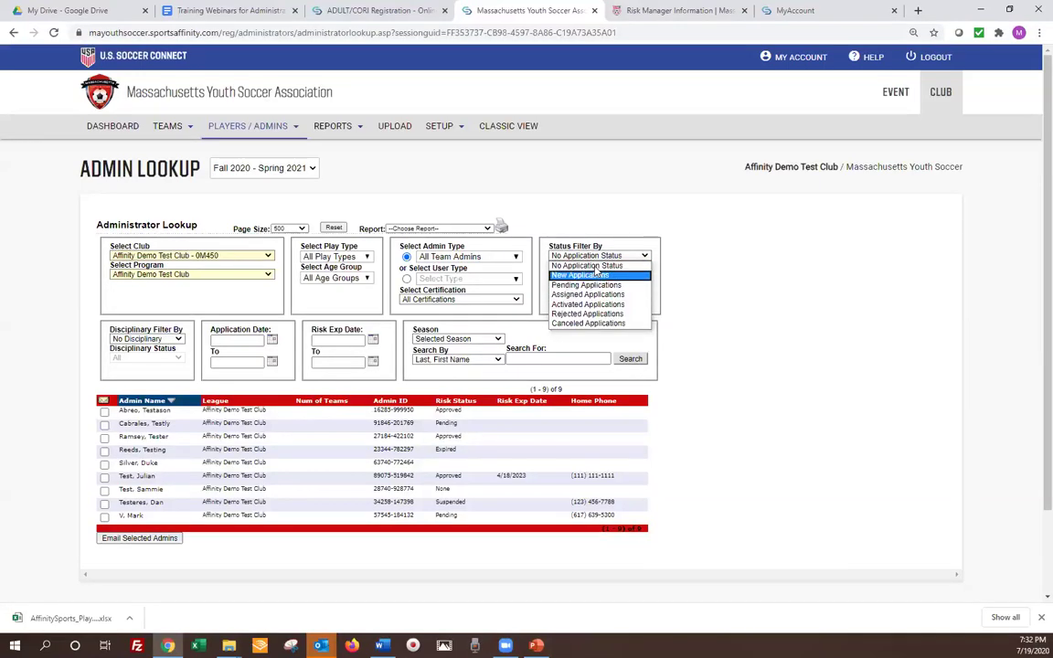
click(592, 265)
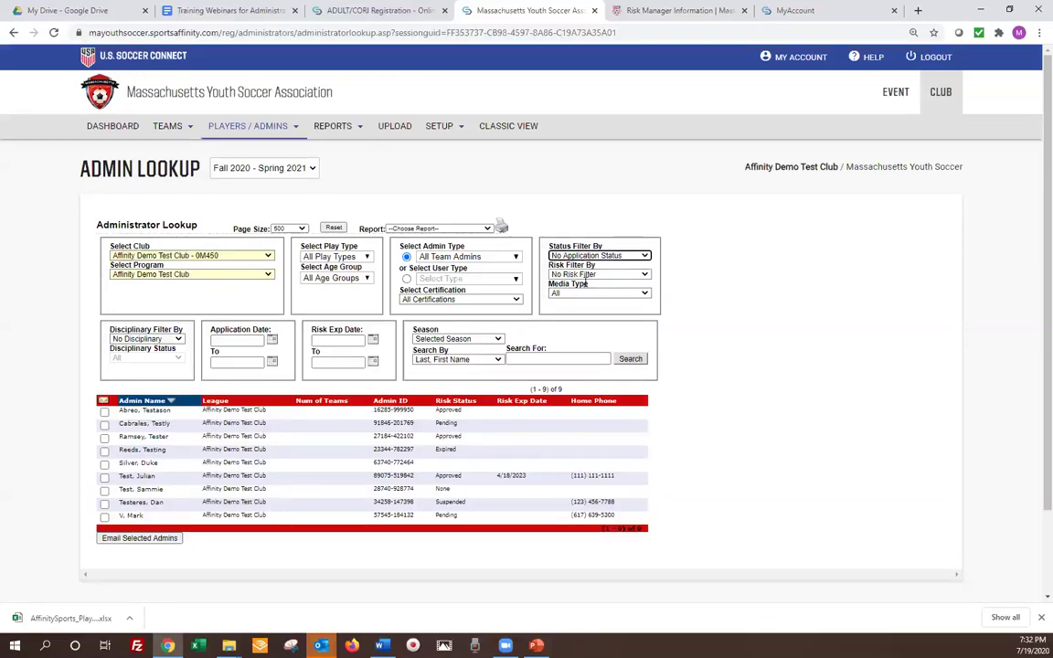
click(620, 275)
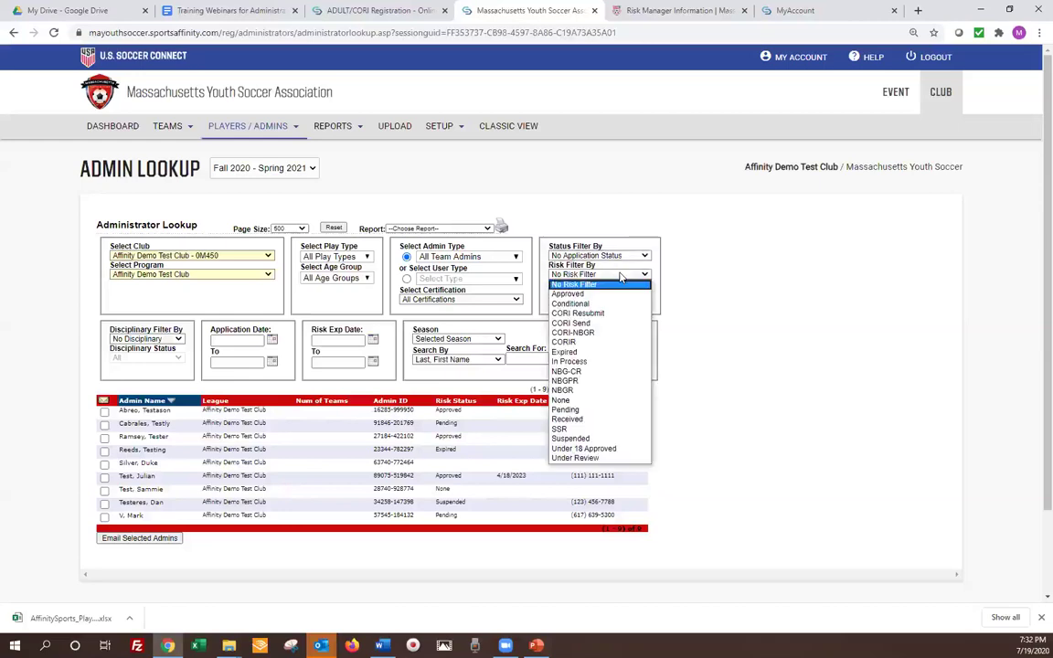
key(Down)
key(Down)
key(Down)
key(Down)
key(Down)
key(Down)
key(Down)
key(Down)
key(Down)
key(Down)
key(Down)
key(Down)
key(Down)
key(Down)
key(Down)
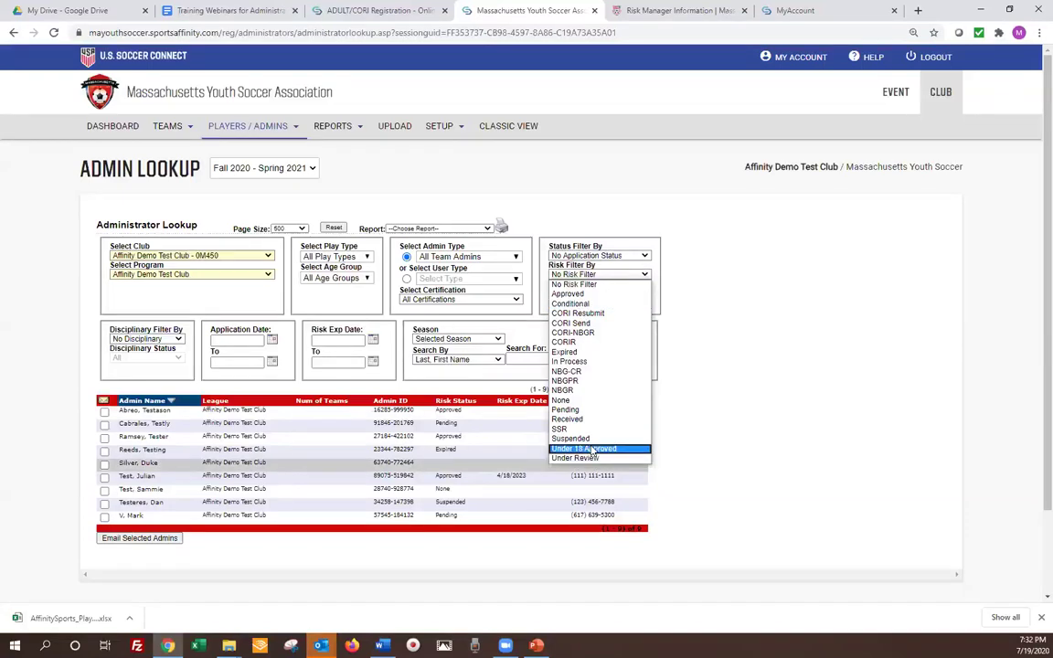
click(810, 312)
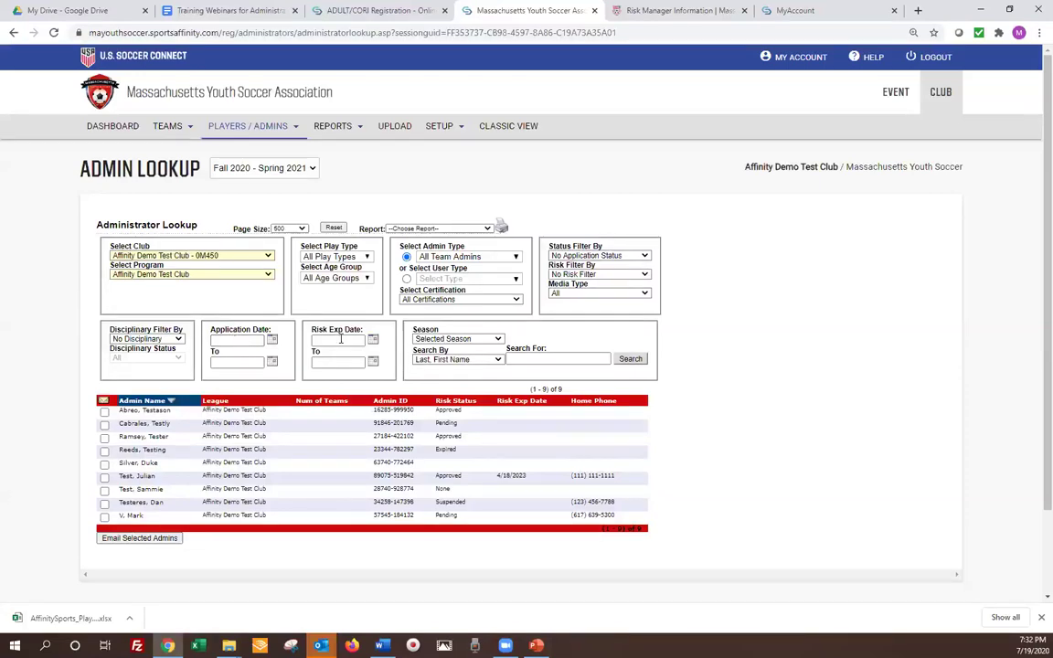
Examine the season and search-by options, trying All Seasons and restoring Selected Season with search by Last, First Name
click(466, 341)
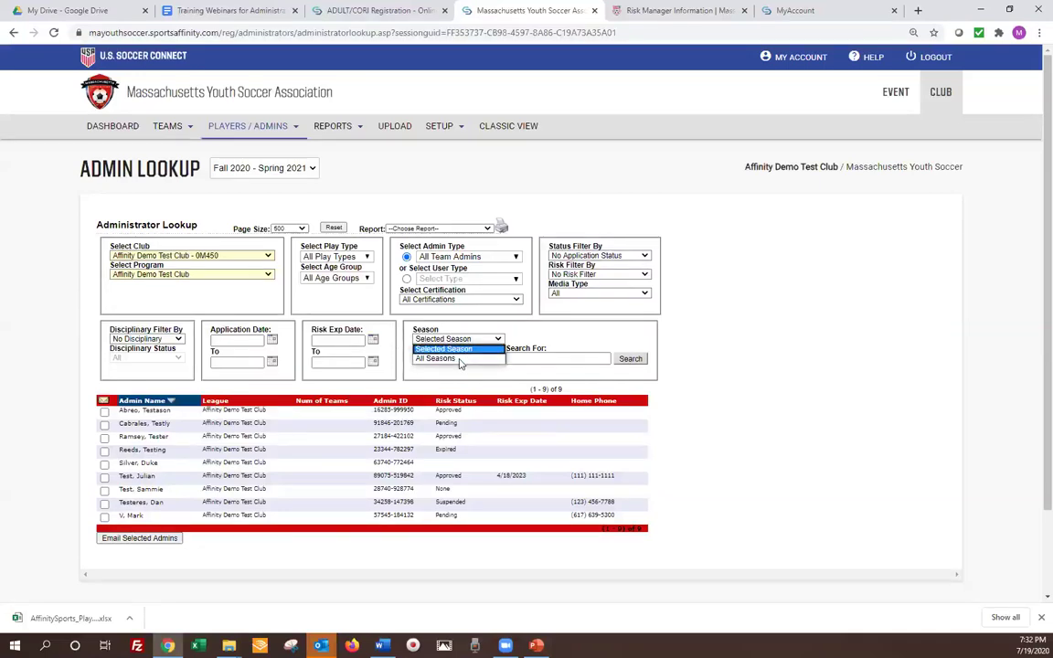
click(459, 360)
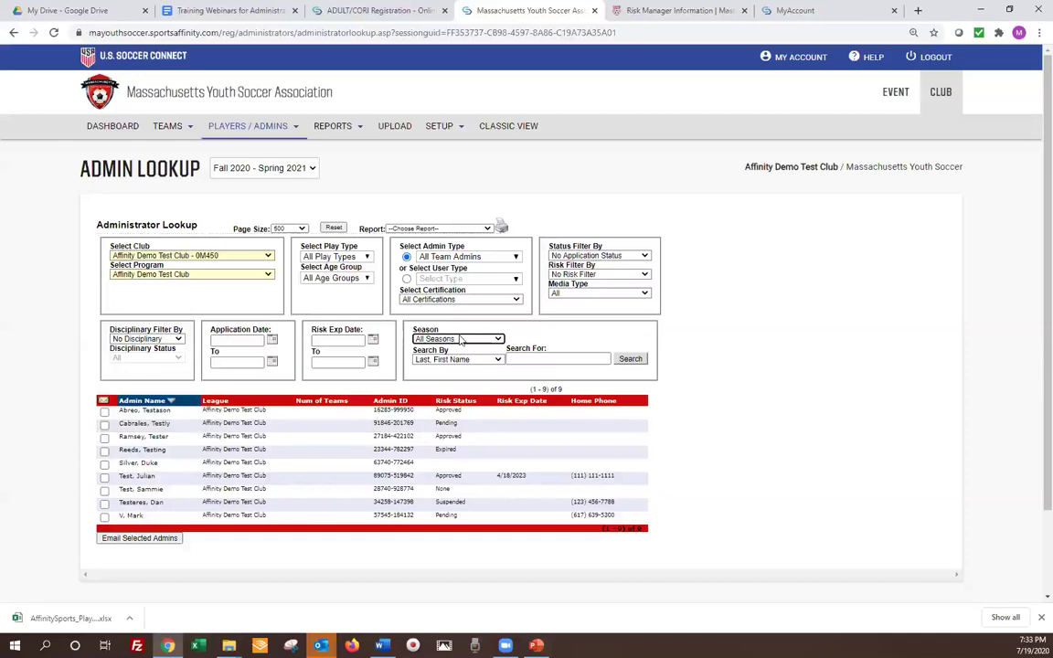
click(457, 339)
click(457, 348)
click(496, 362)
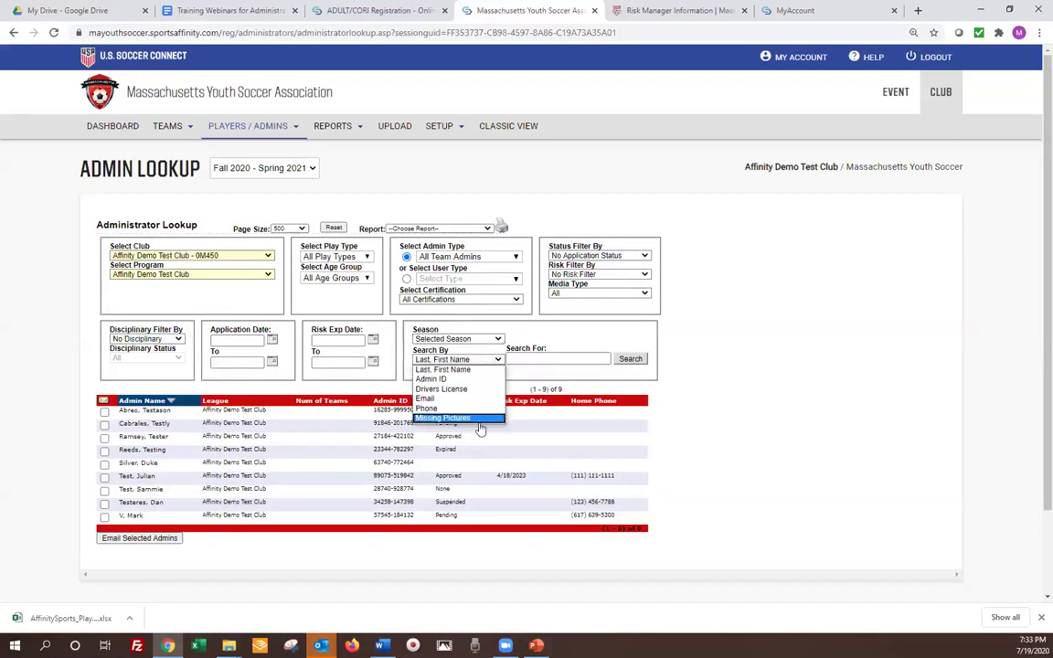
click(492, 361)
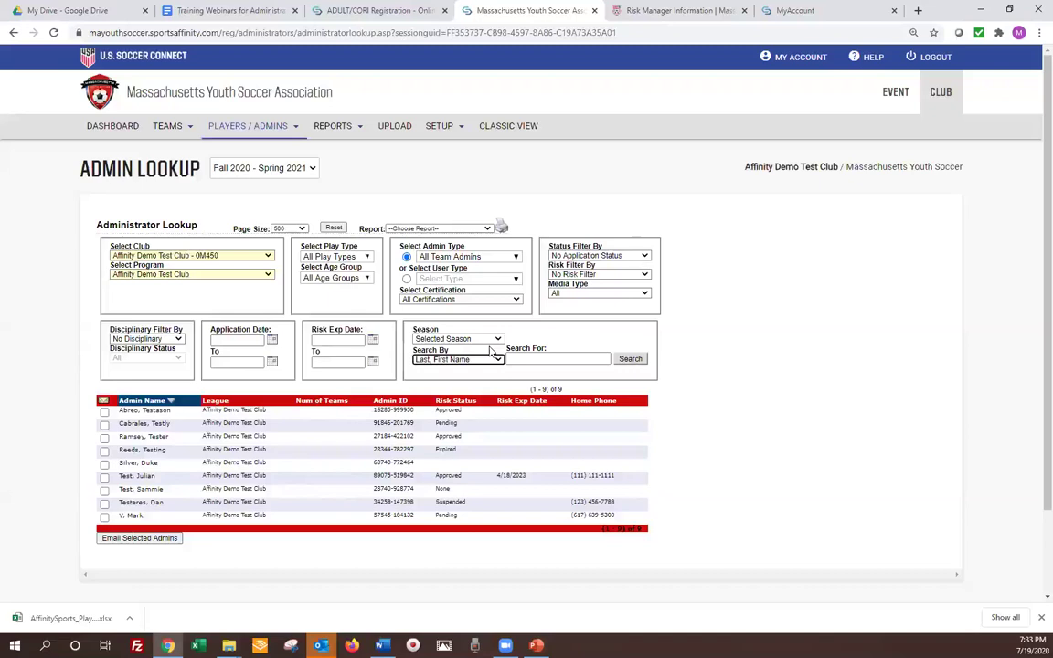
click(452, 360)
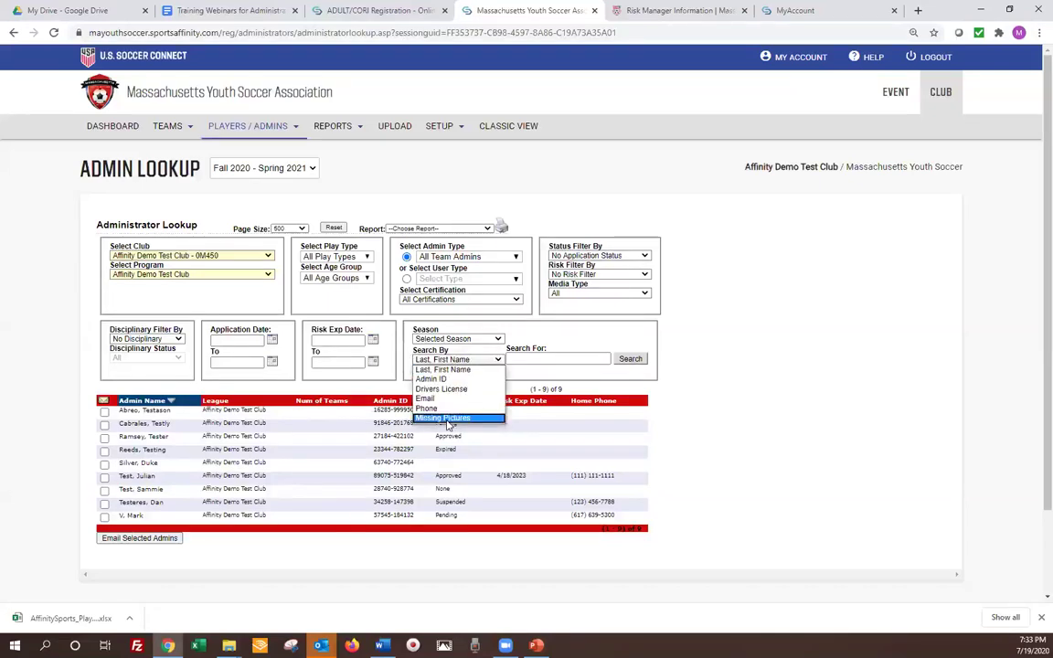
click(472, 360)
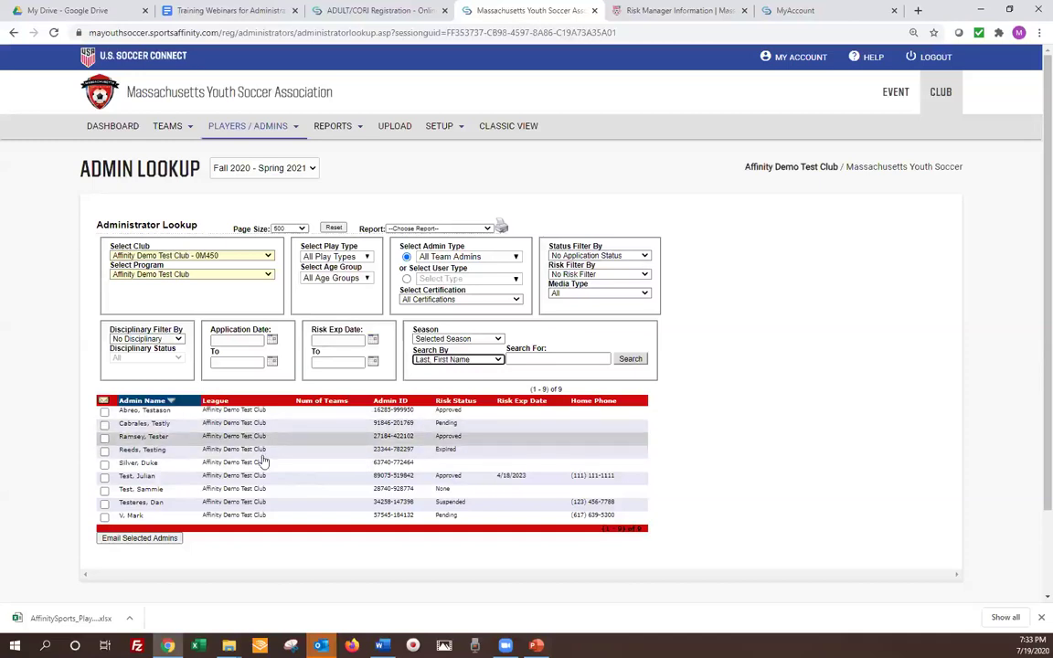
Open the seventh admin's record from the results, view the previous admin's record and return to the seventh
click(243, 492)
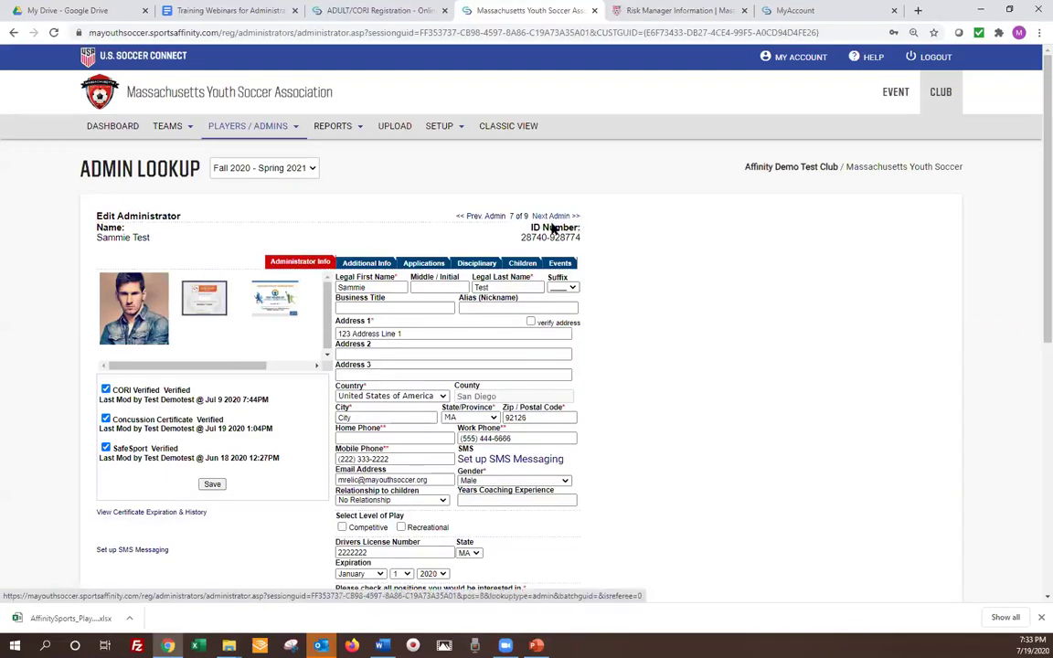
click(462, 217)
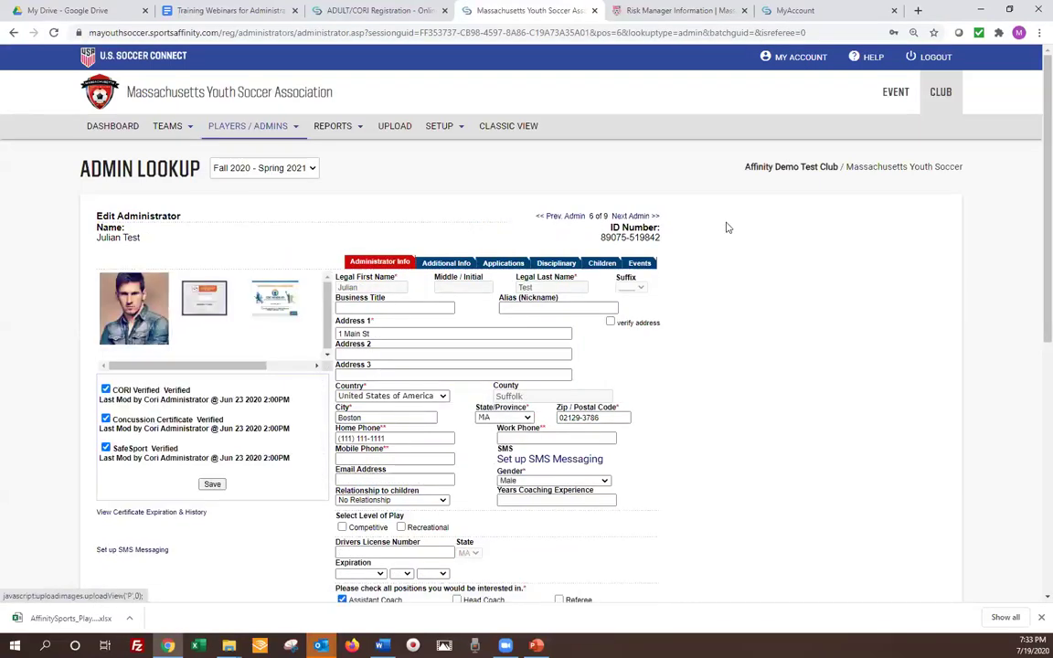
click(660, 216)
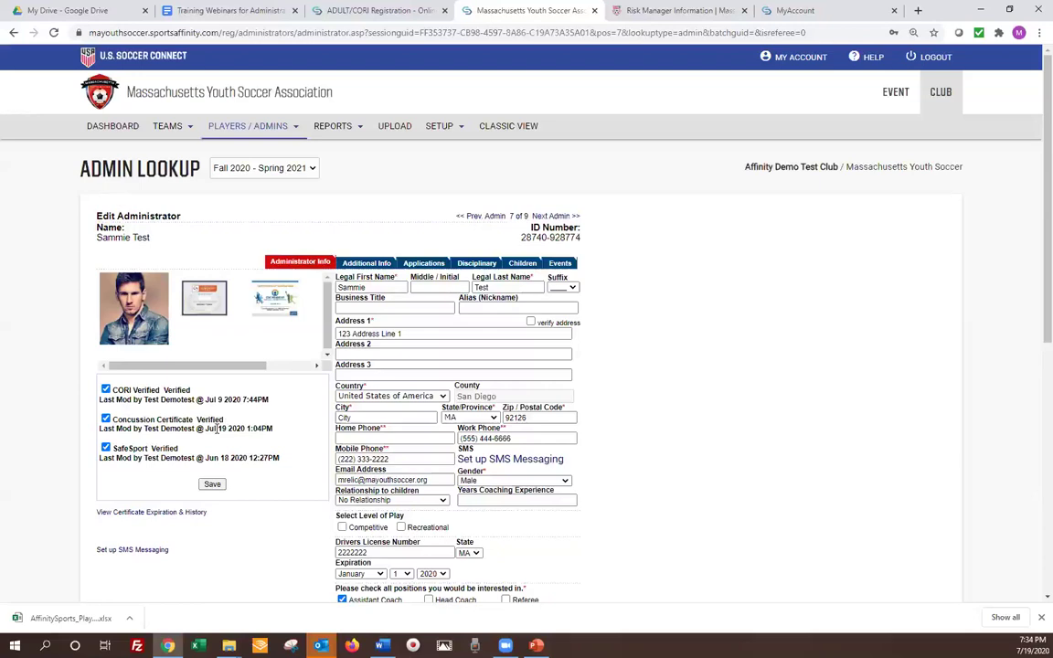
Check the admin's concussion certificate, remove its verified mark and save the verification settings
click(274, 301)
click(106, 420)
click(211, 486)
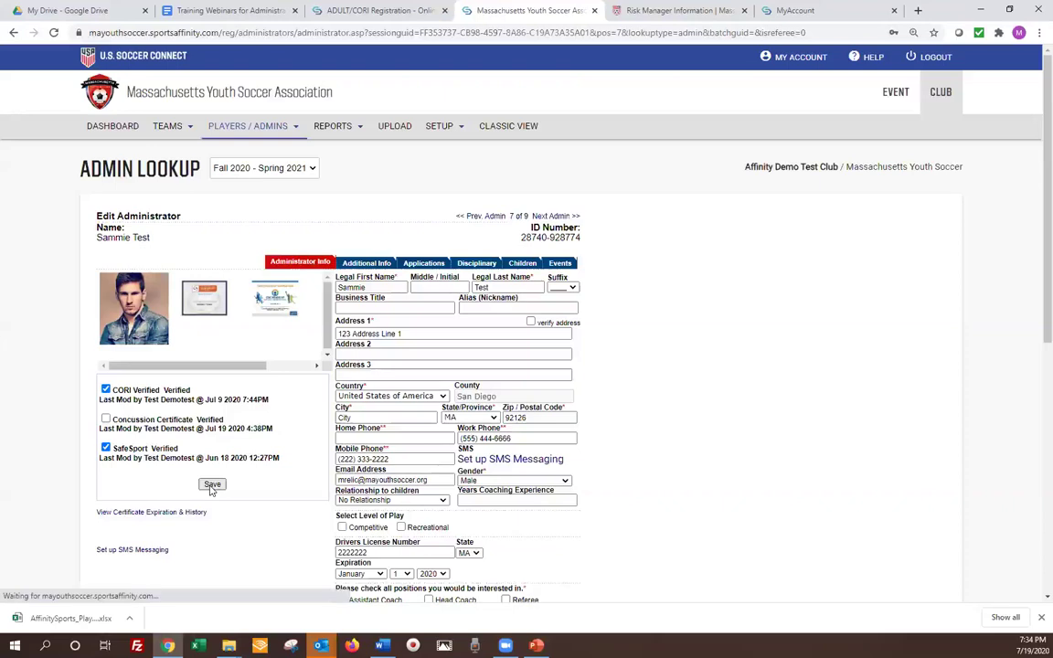
Delete the uploaded Concussion Certificate image from the admin's record and save the verification settings
click(277, 303)
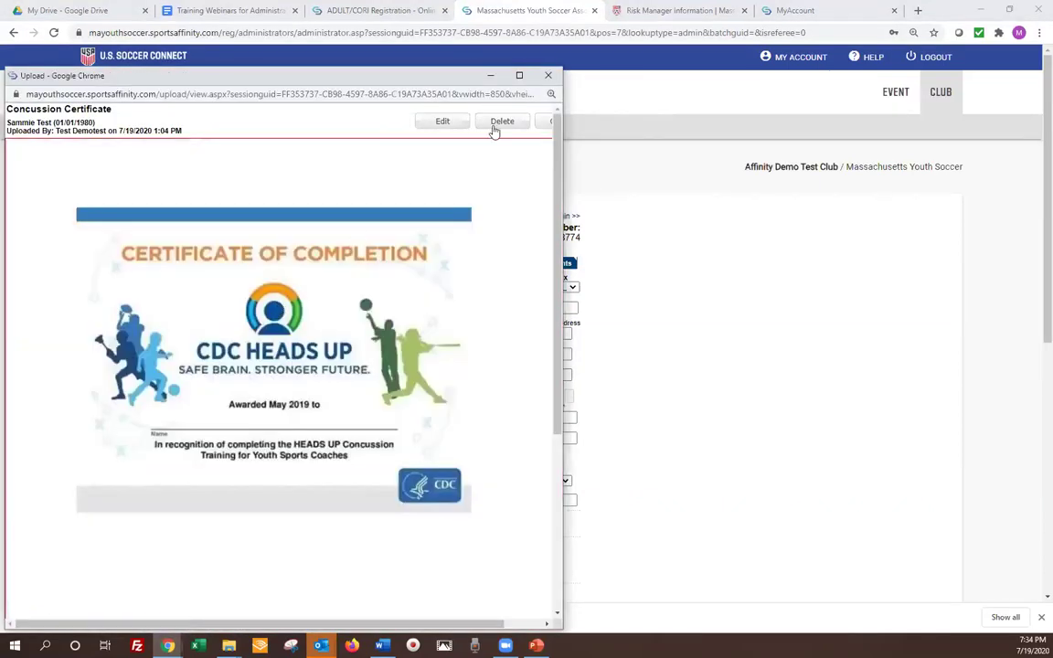
click(503, 122)
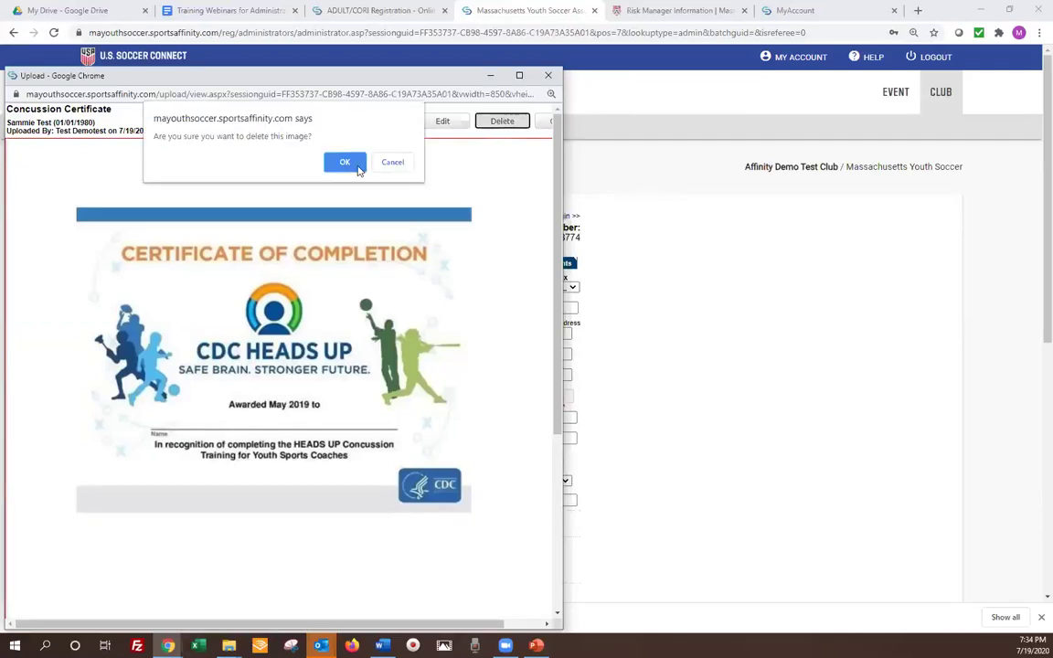
click(358, 167)
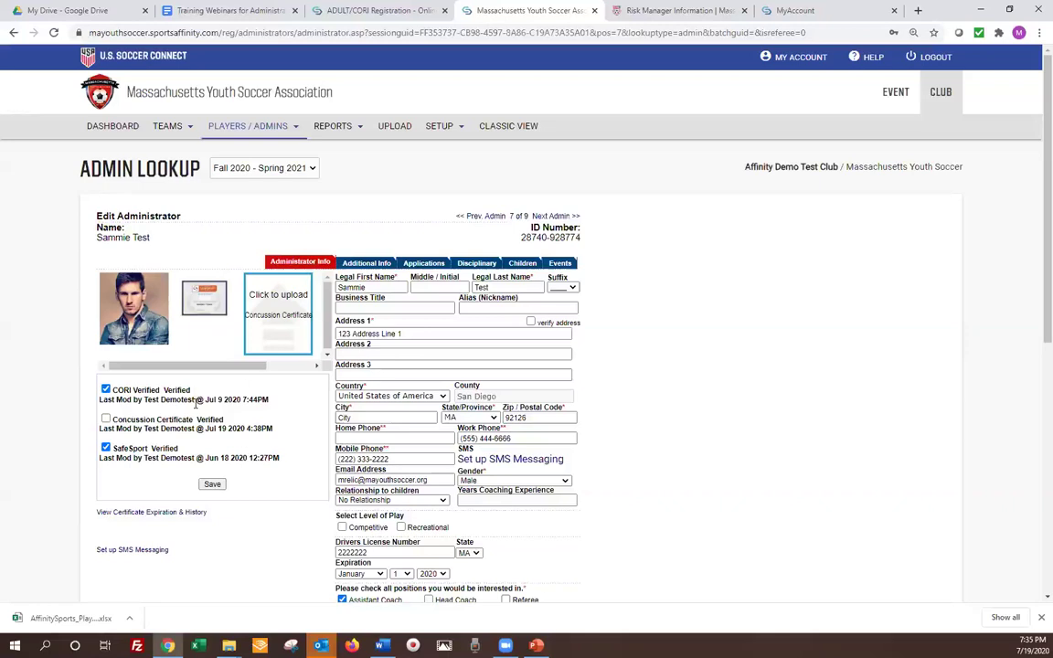
click(212, 483)
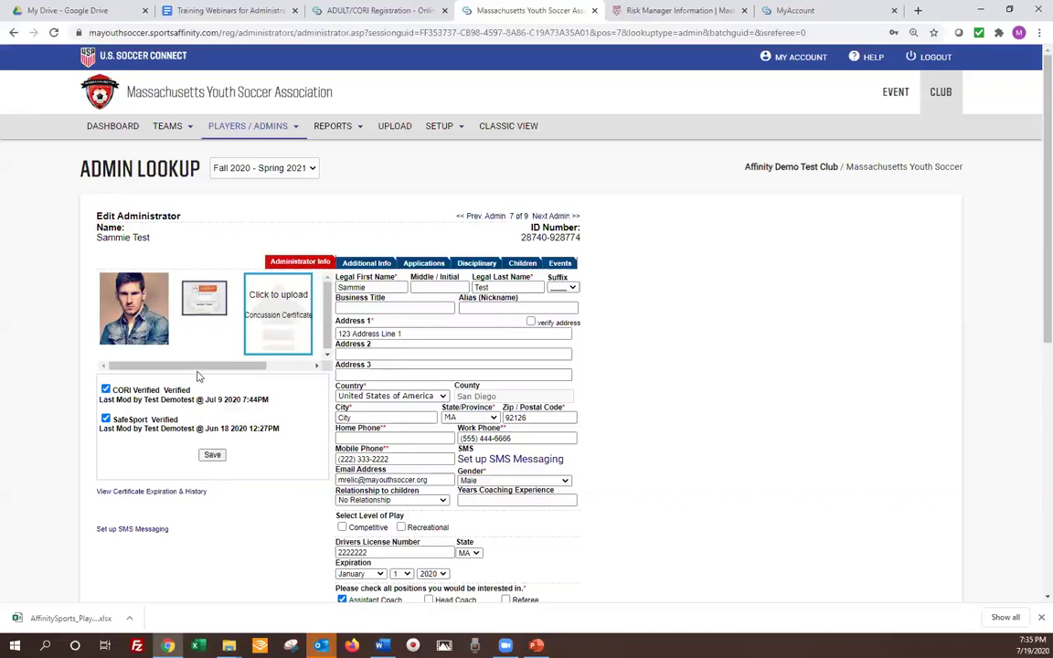
Read the admin's uploaded Proof of CORI Verification document through to its end and close it
drag(209, 369, 227, 369)
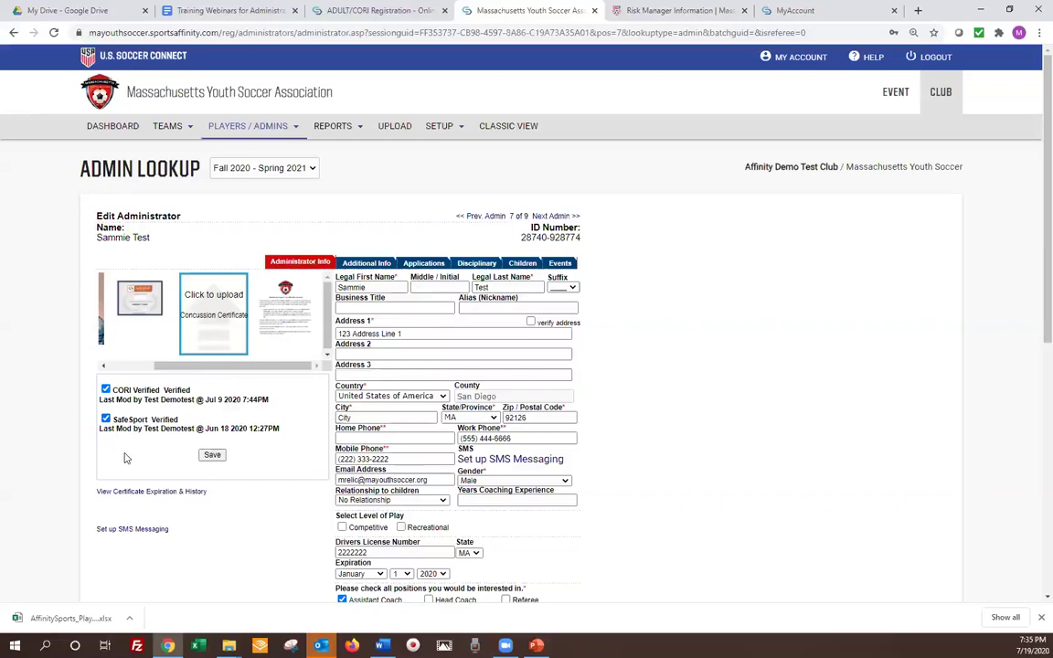
click(284, 316)
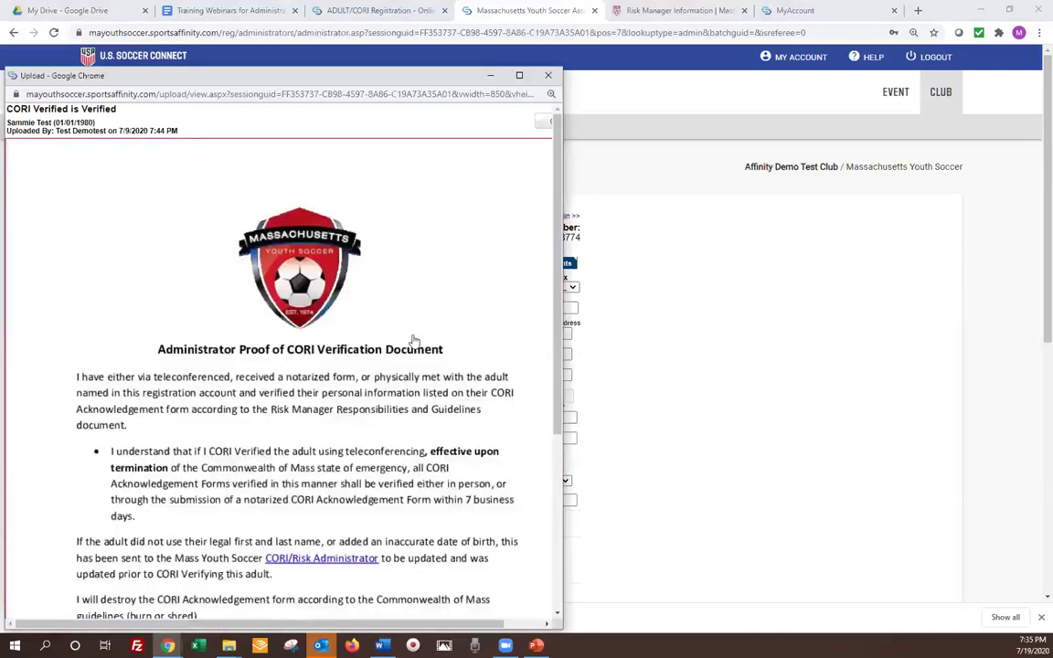
scroll(414, 340, down, 1)
scroll(426, 327, down, 1)
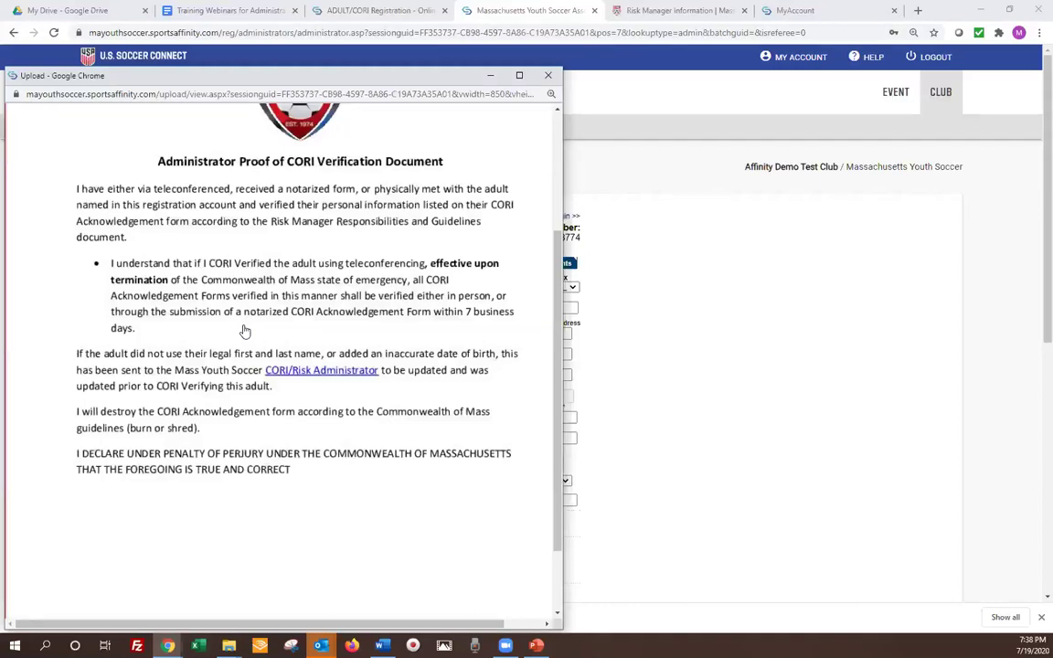
click(549, 80)
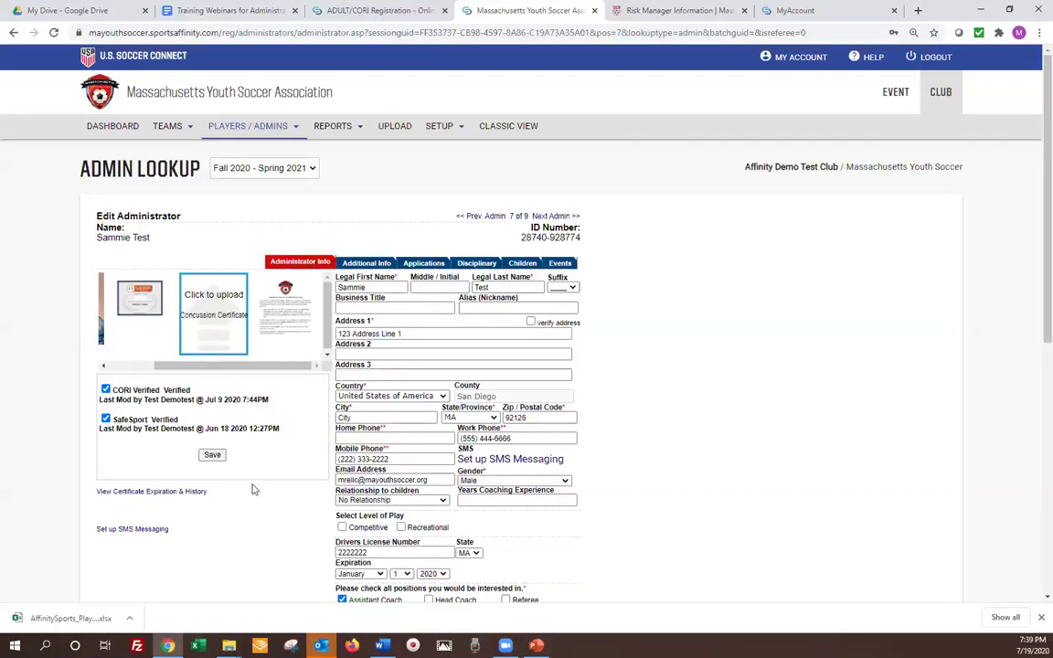
Examine the rest of the admin's record, including positions, risk status and the user name and password fields, without changing anything
scroll(291, 467, down, 2)
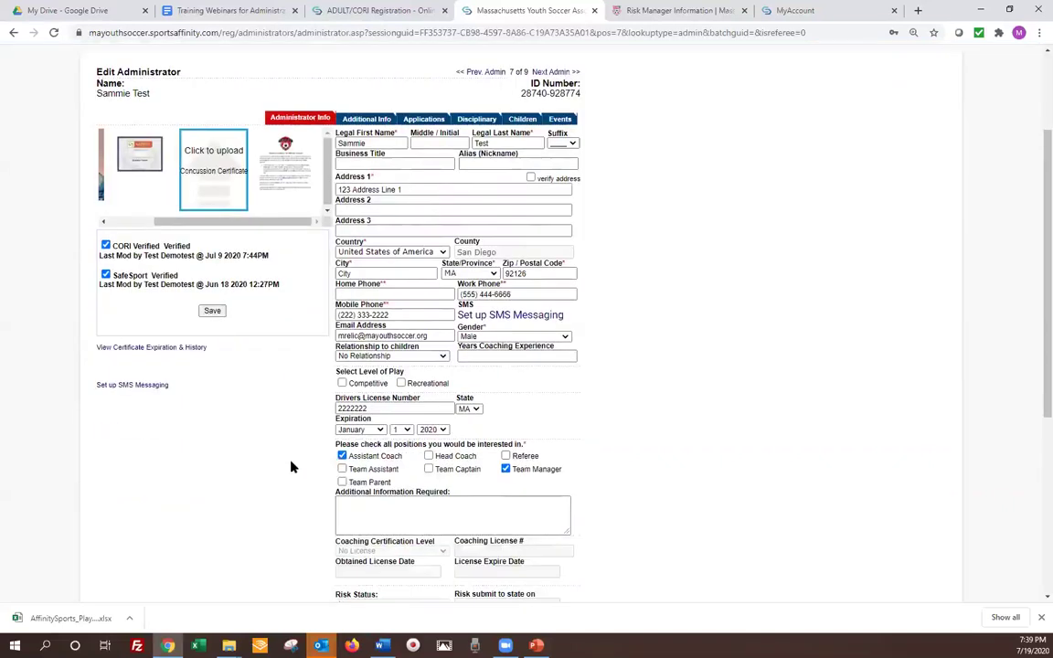
scroll(291, 467, down, 2)
scroll(291, 448, down, 2)
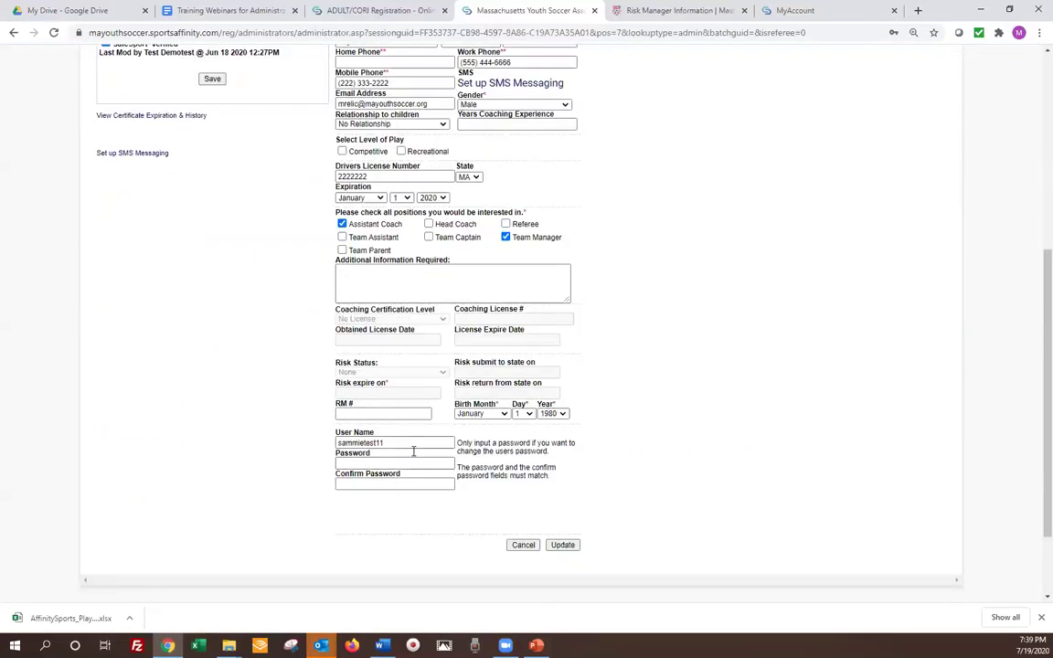
click(403, 485)
click(391, 464)
click(350, 464)
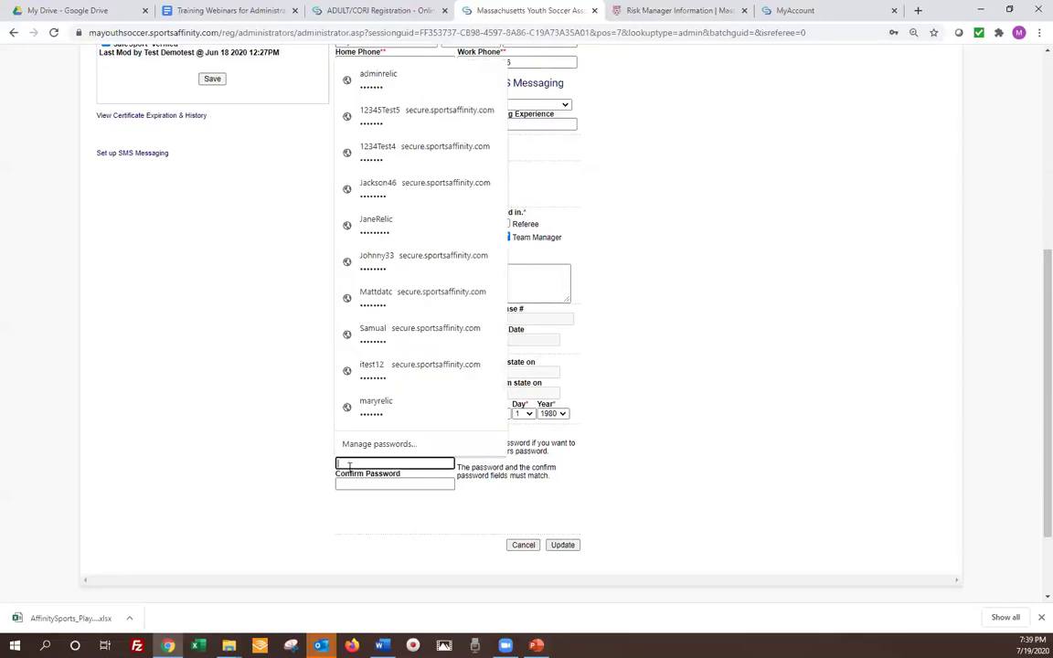
click(293, 463)
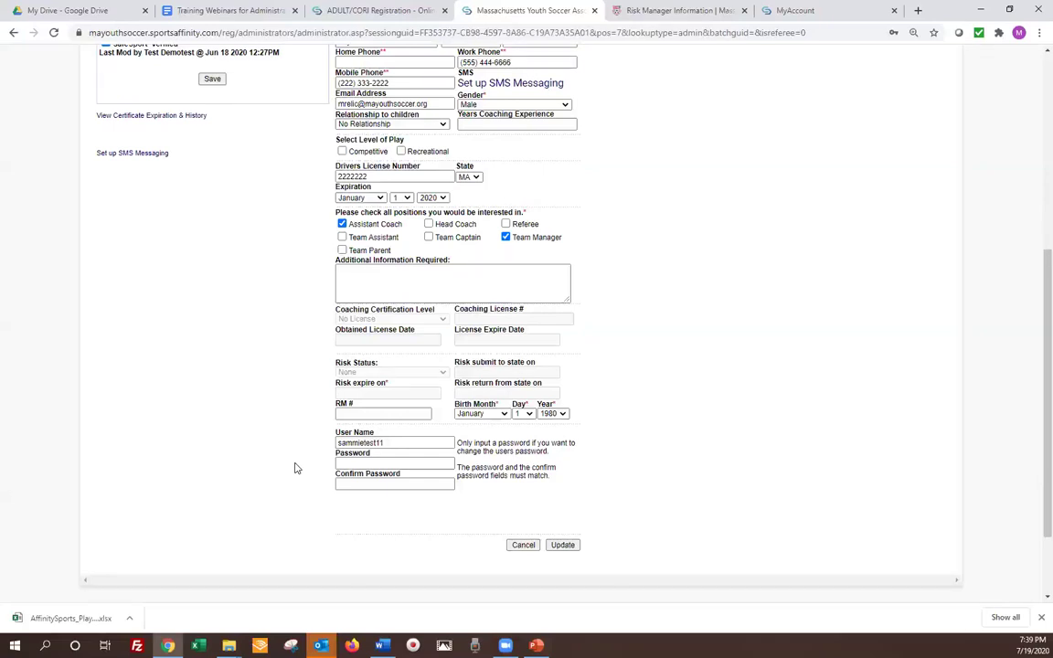
scroll(261, 466, up, 1)
scroll(325, 420, up, 6)
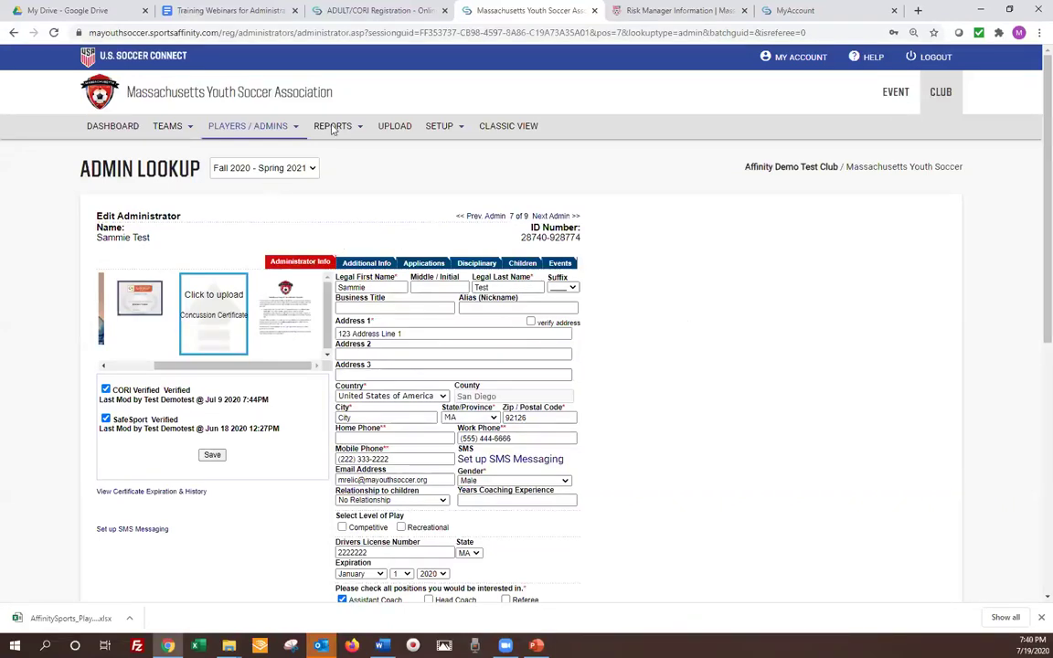
Return to Admin Lookup and generate the Team Admin Detail With All Fields report
mouse_move(217, 125)
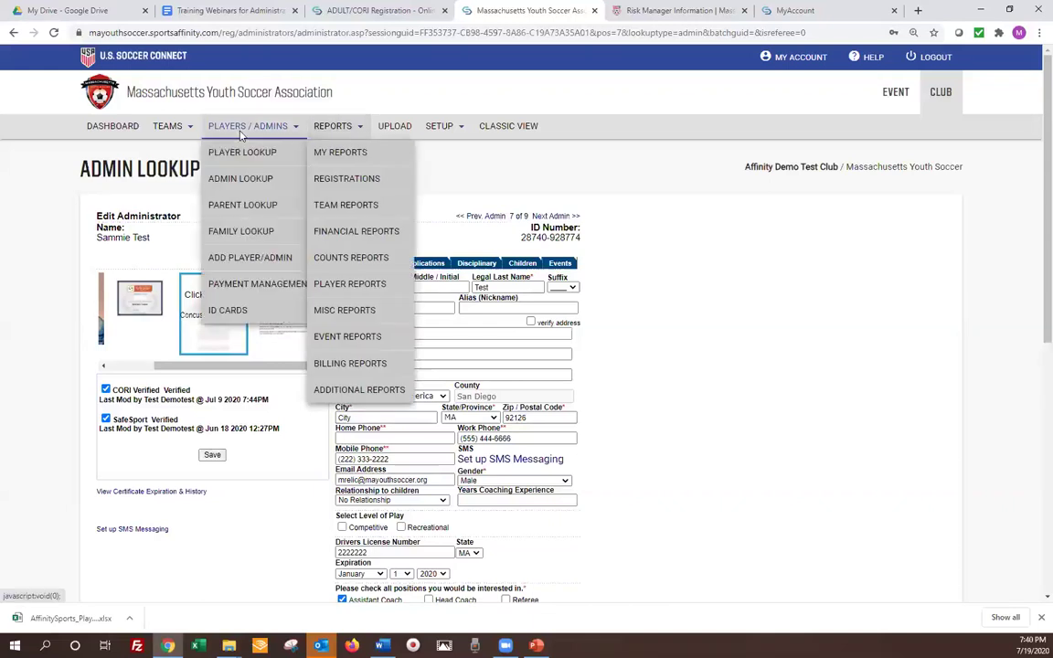
click(227, 188)
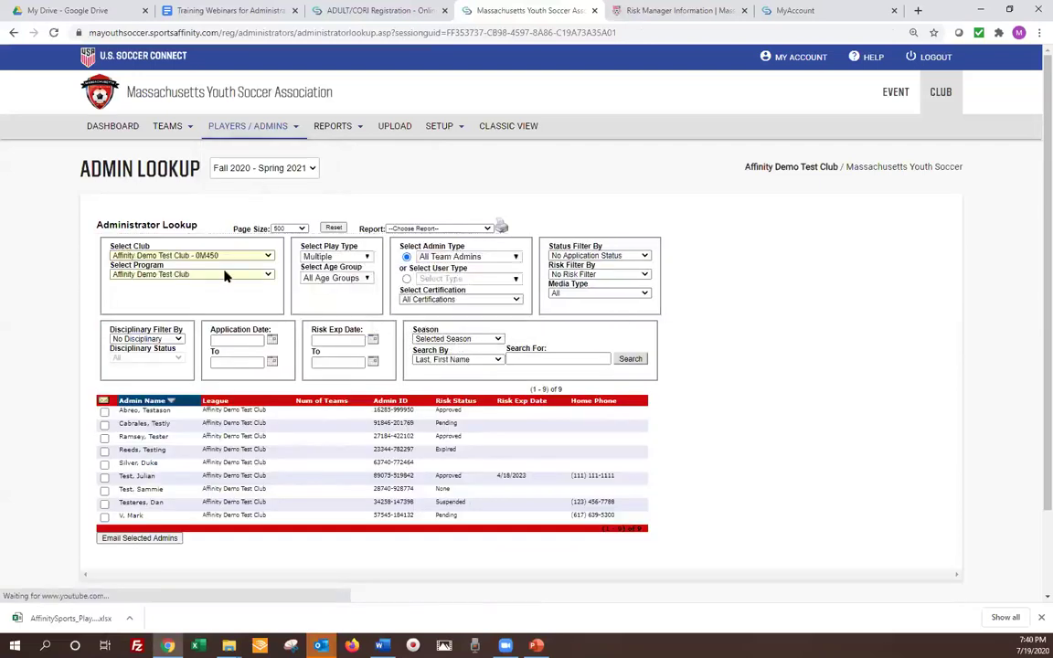
click(402, 228)
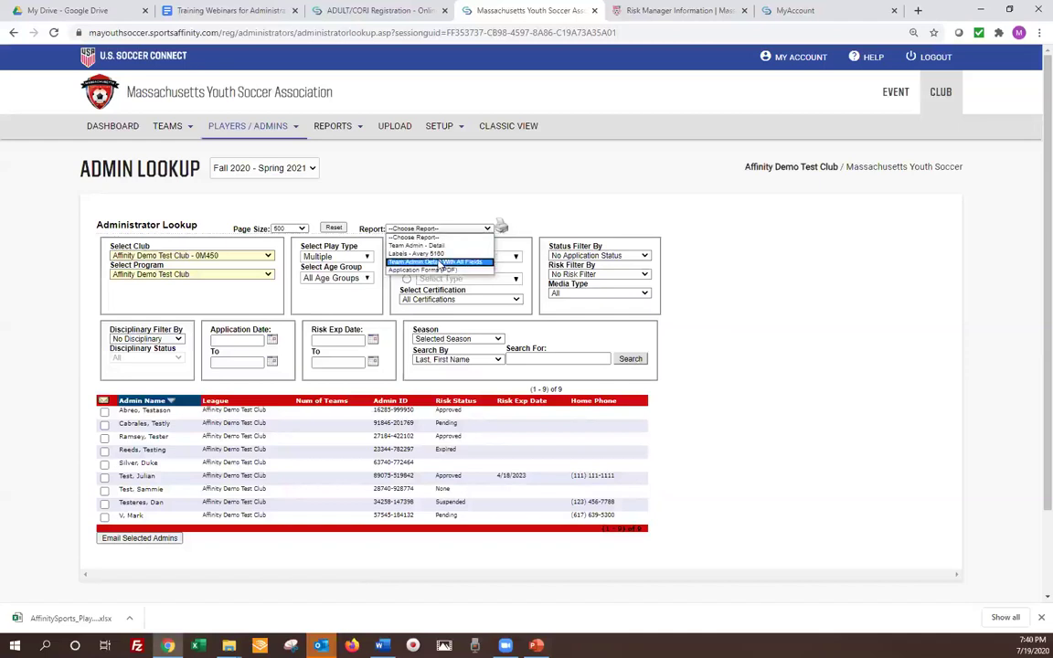
click(440, 263)
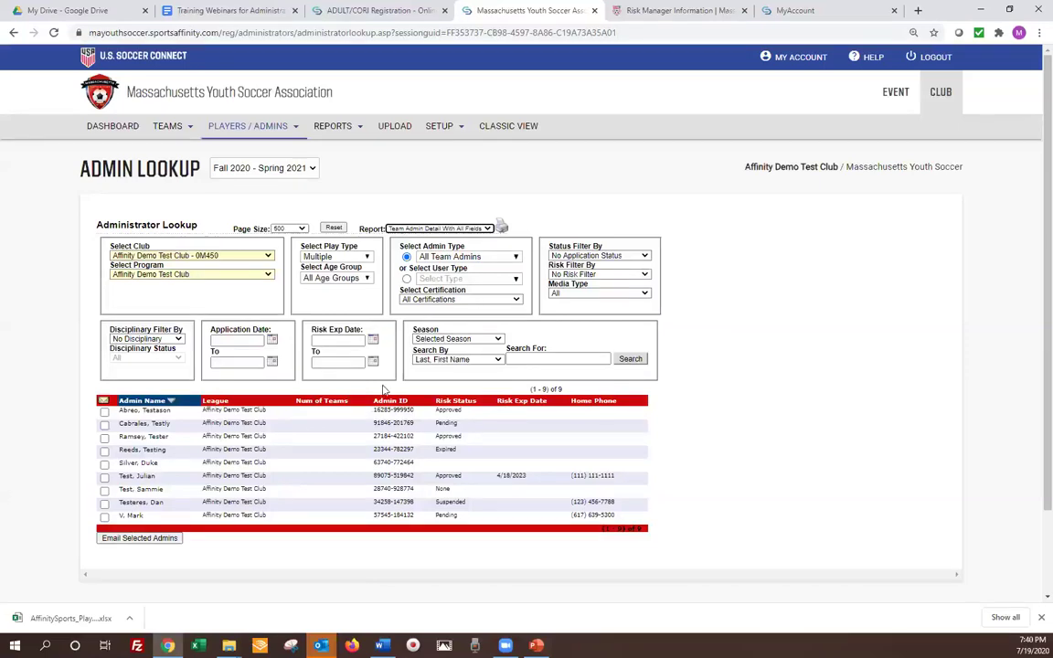
click(500, 232)
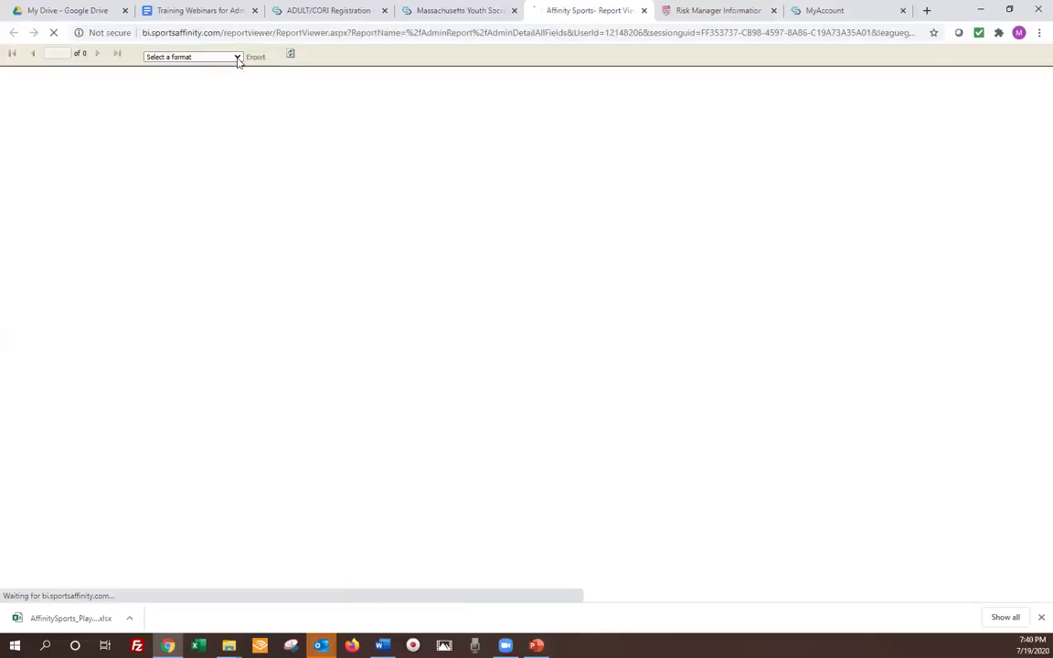
Set the admin detail report's export format to Excel, review its risk status, concussion certificate and CORI columns, and close the report
click(236, 56)
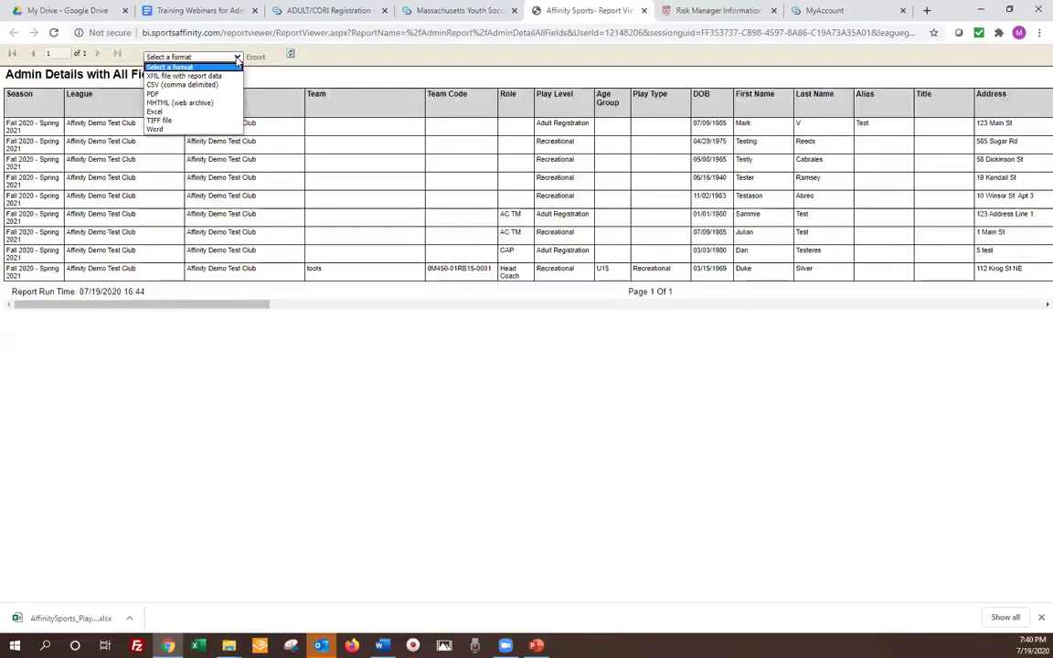
click(192, 111)
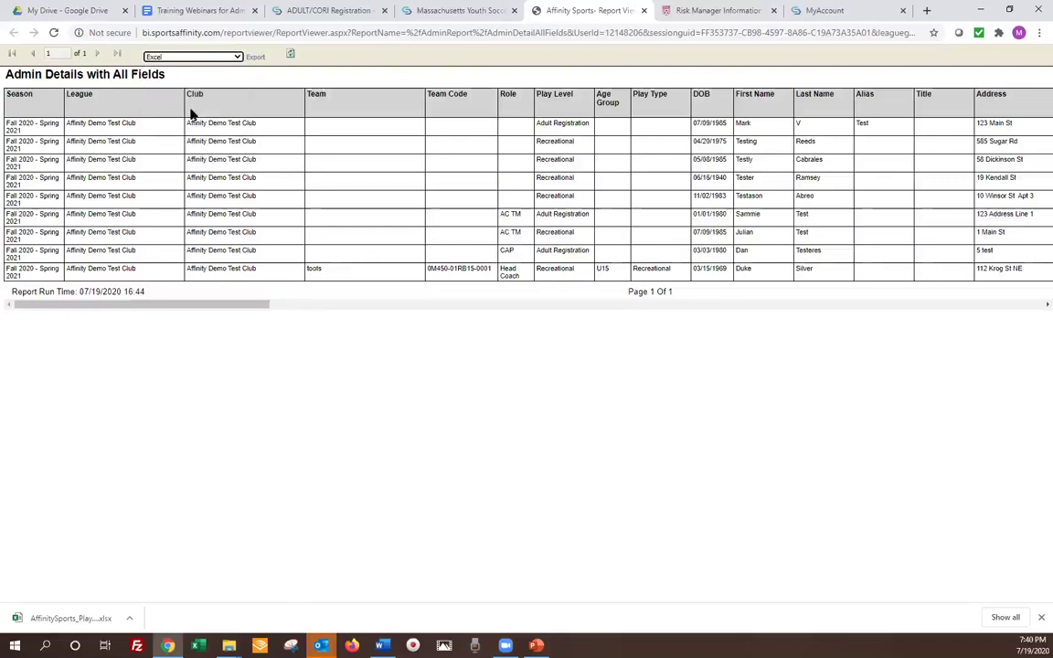
drag(193, 306, 632, 348)
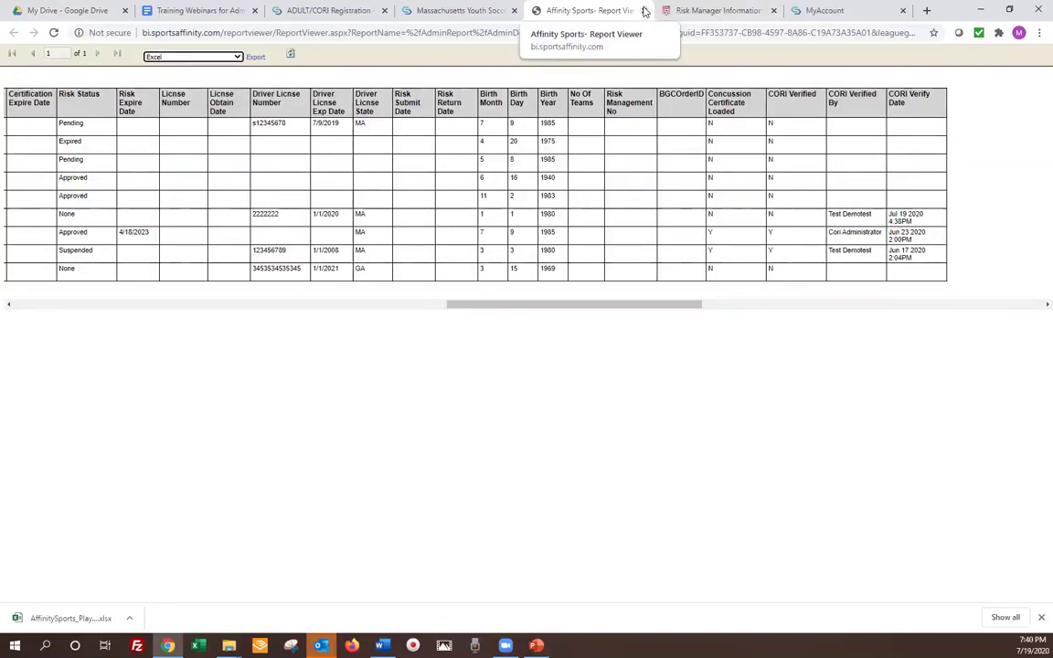
click(643, 10)
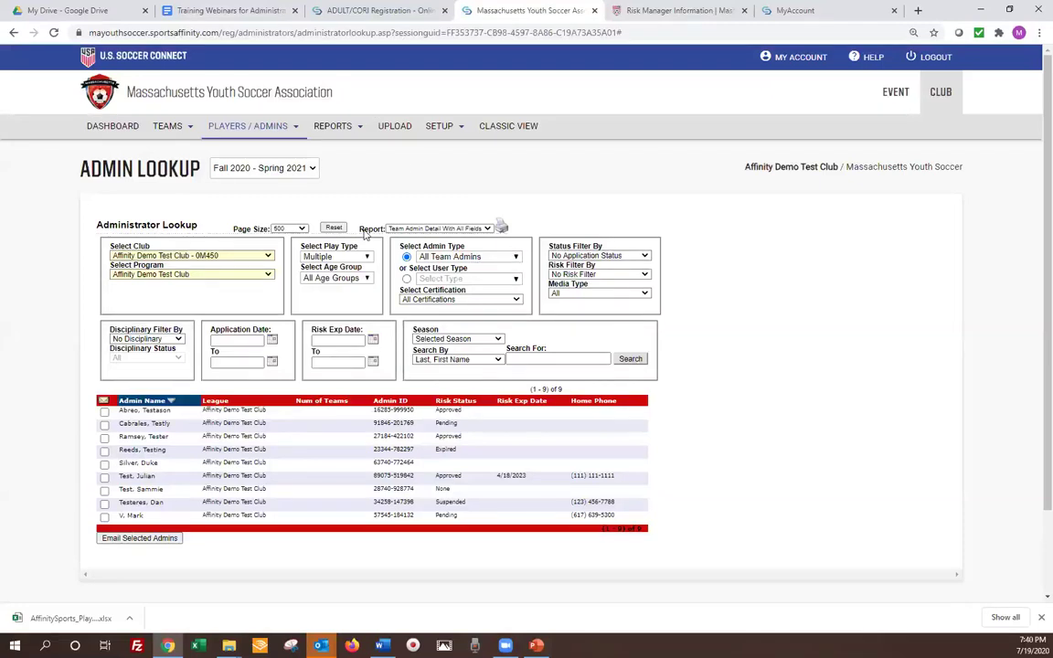
Open the Counts Reports for the Affinity Demo Test Club - 0M450 club and set the program to Affinity Demo Test Club
mouse_move(335, 120)
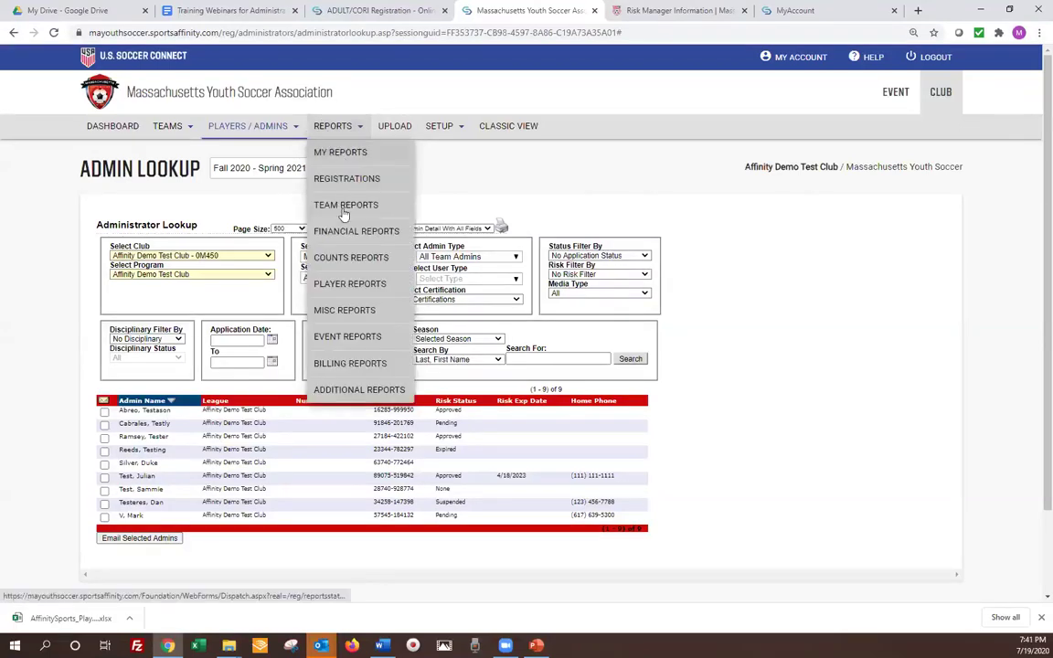
click(363, 260)
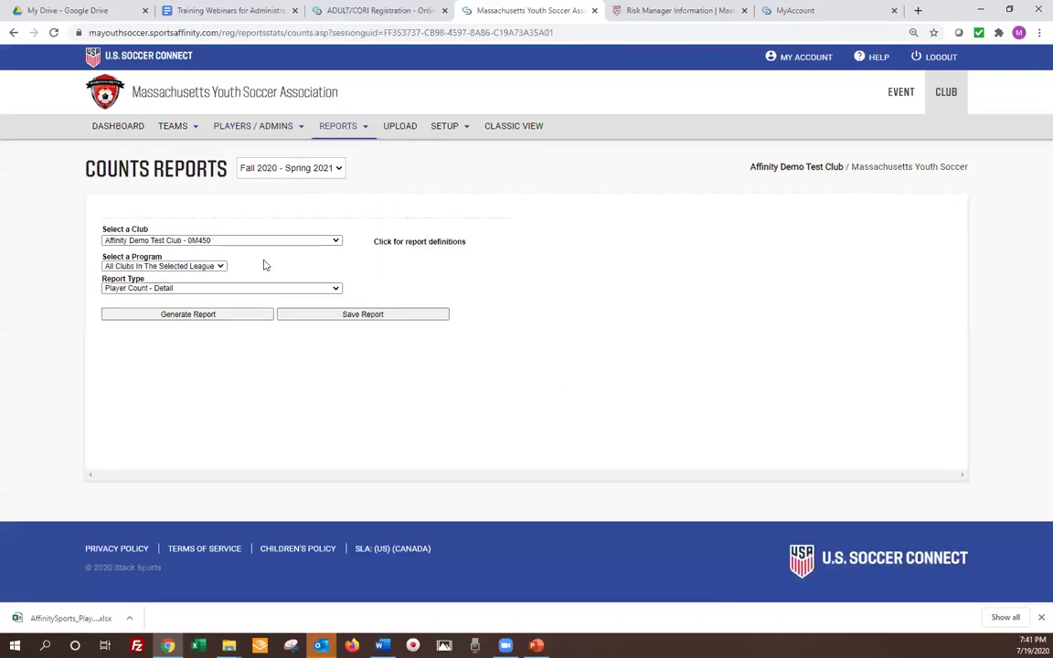
click(235, 240)
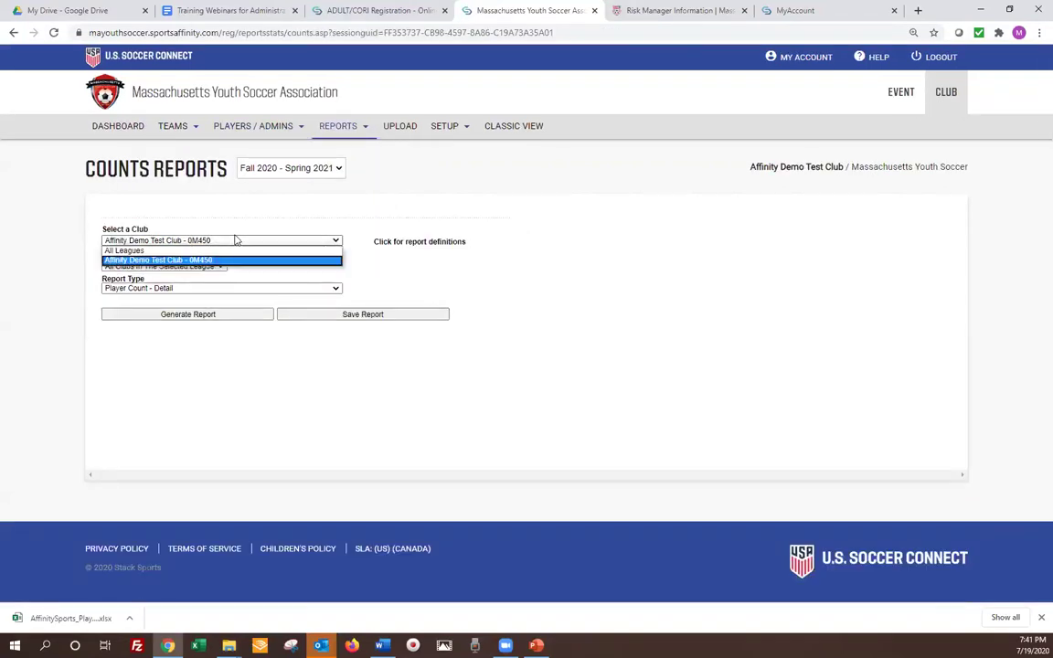
click(217, 223)
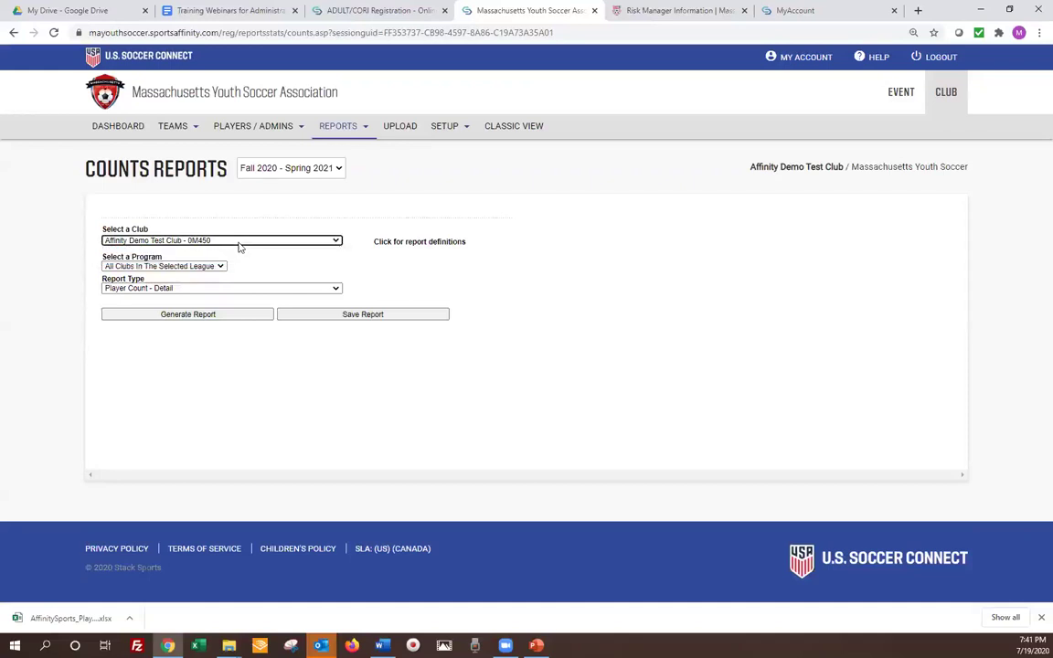
click(186, 266)
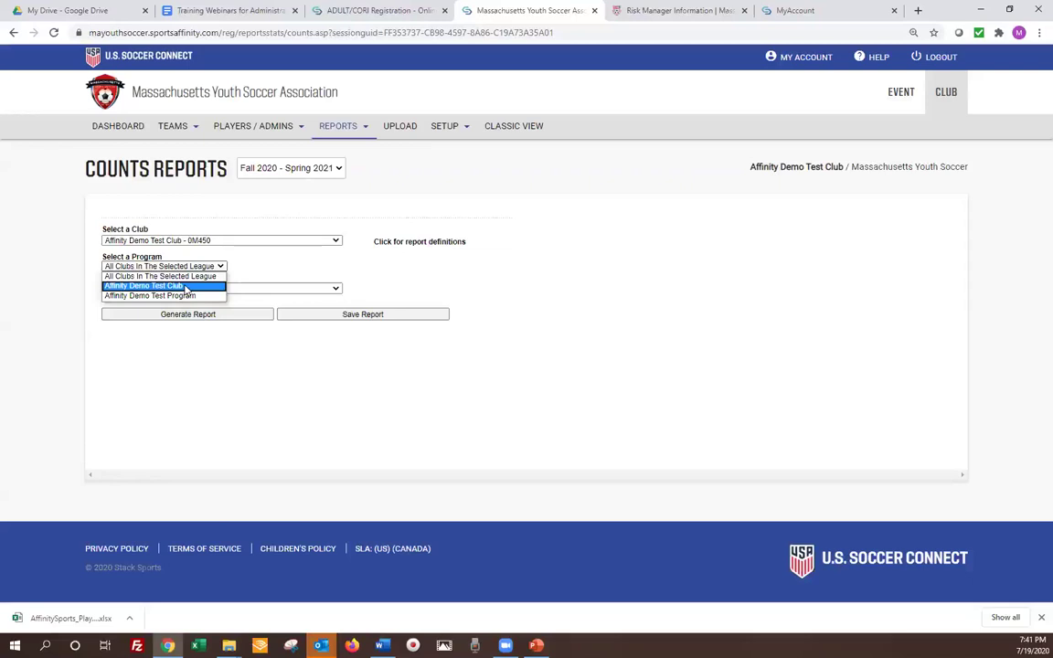
click(183, 286)
Set the report type to Admin Credentials Print Status and generate the report
click(185, 288)
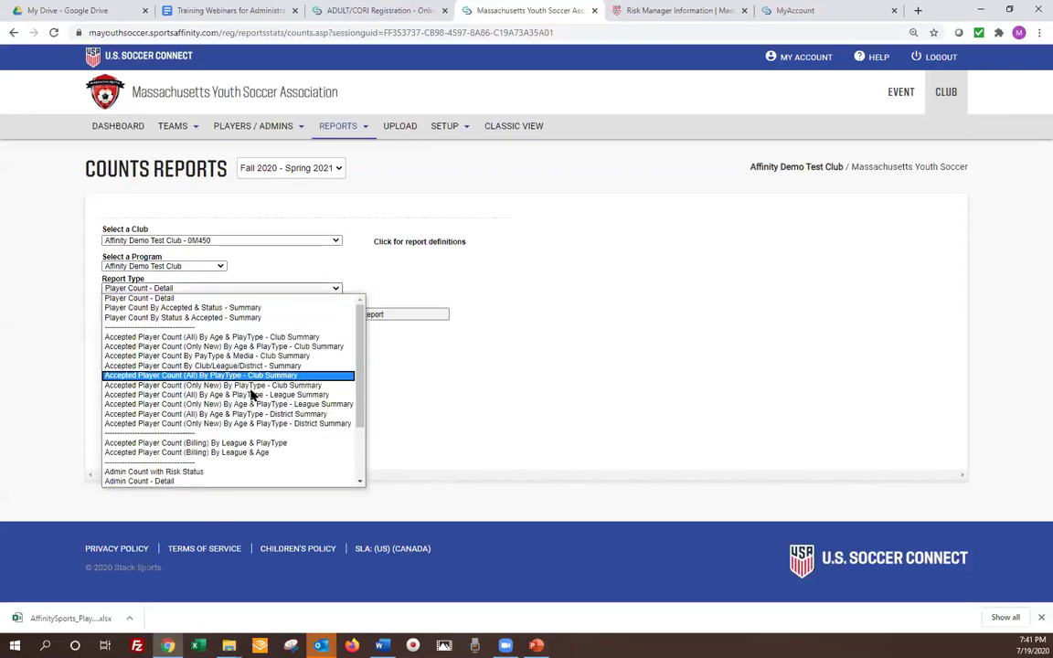
scroll(252, 391, down, 2)
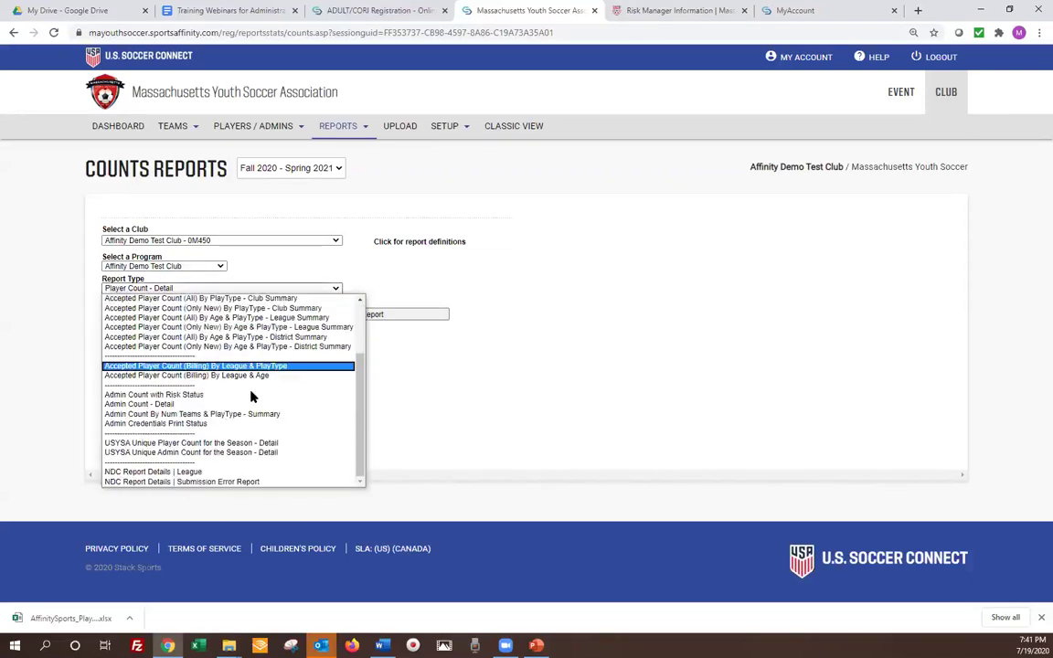
click(171, 424)
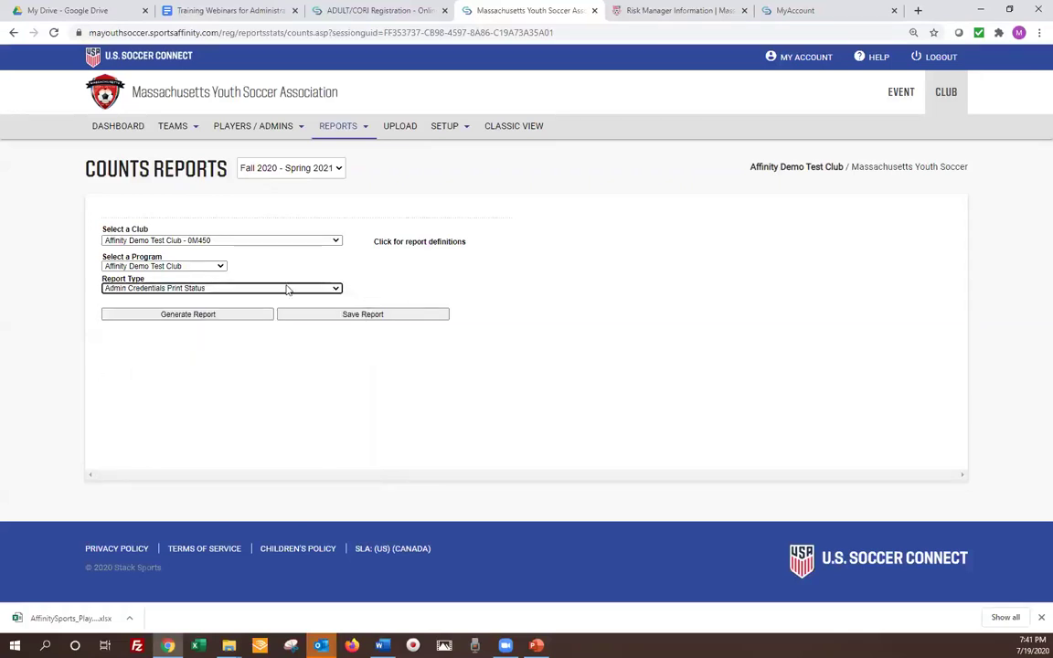
click(348, 315)
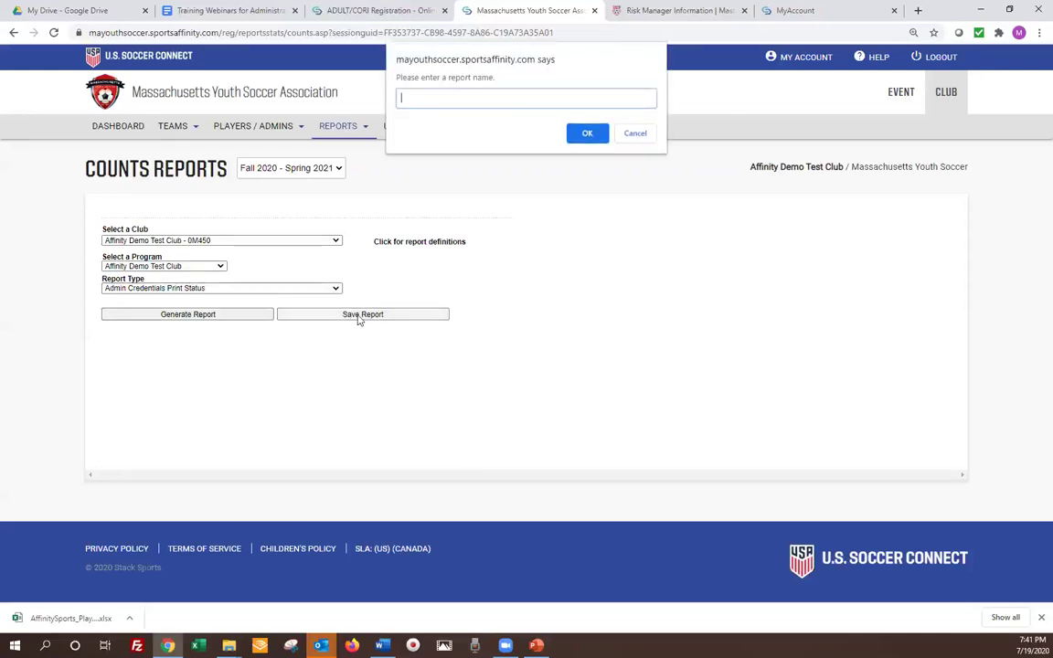
click(607, 136)
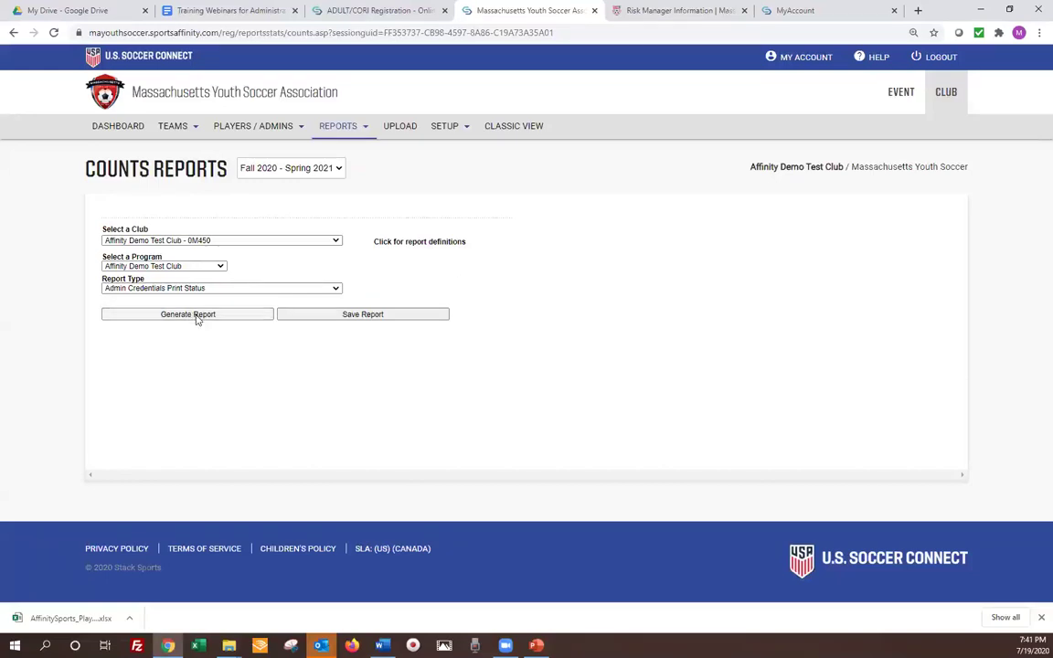
click(196, 316)
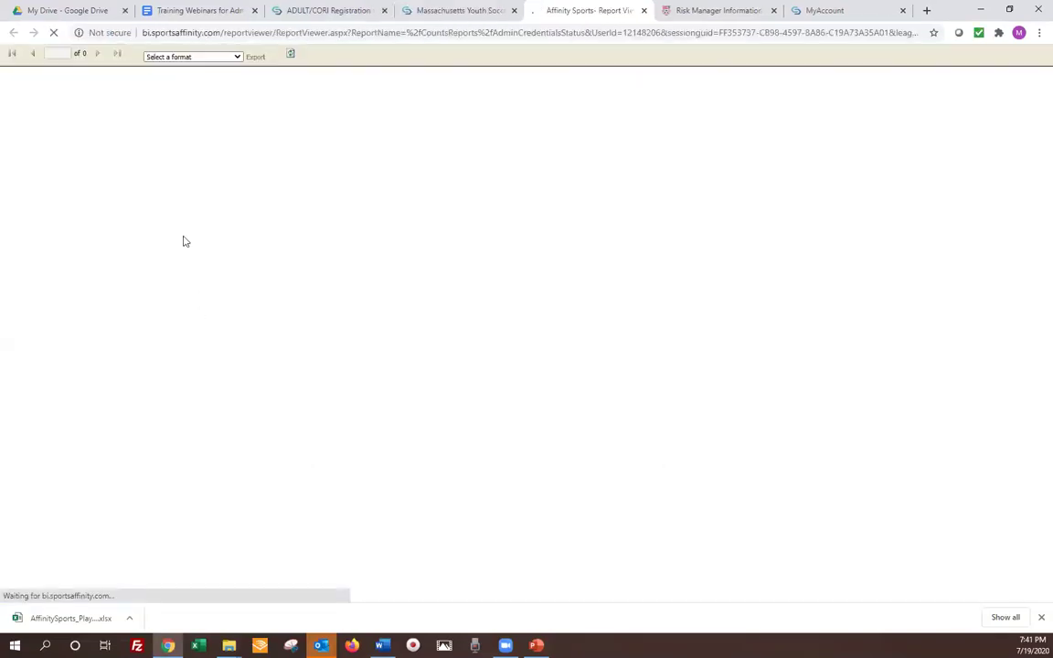
Set the export format to Excel, examine the report's photo, Concussion, SafeSport, SCA and CORI columns, and close the report
click(192, 57)
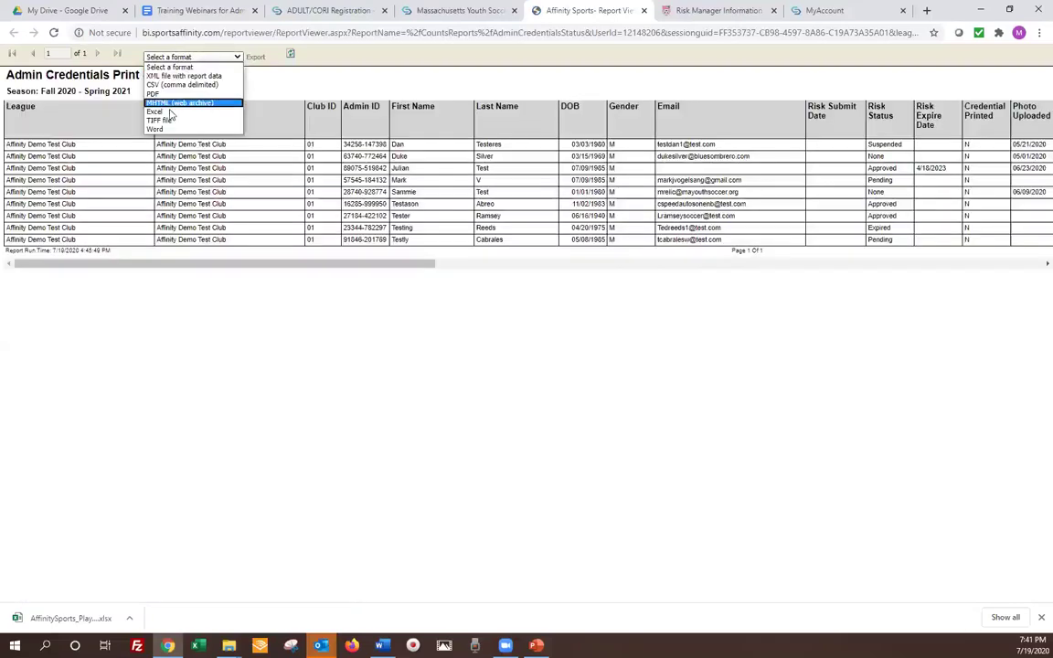
click(165, 114)
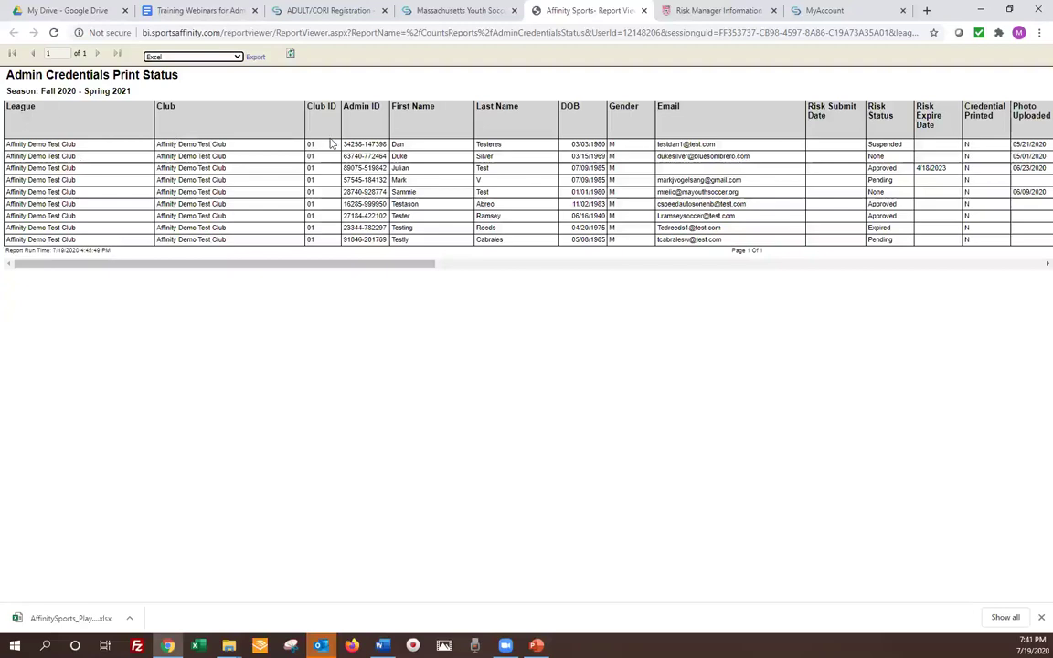
drag(336, 267, 578, 272)
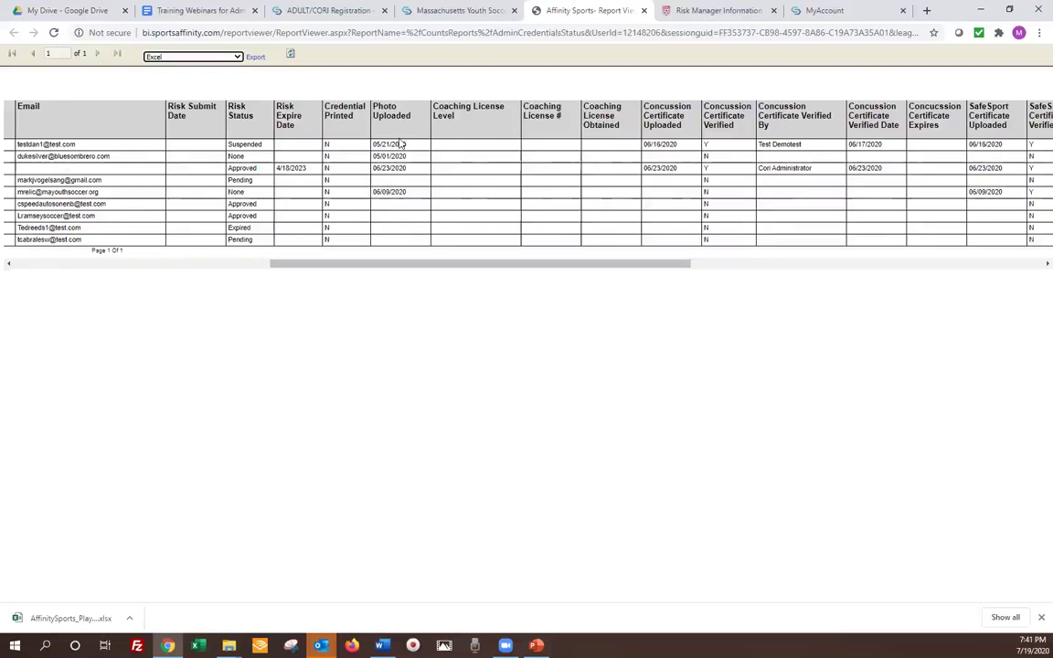
drag(489, 264, 592, 263)
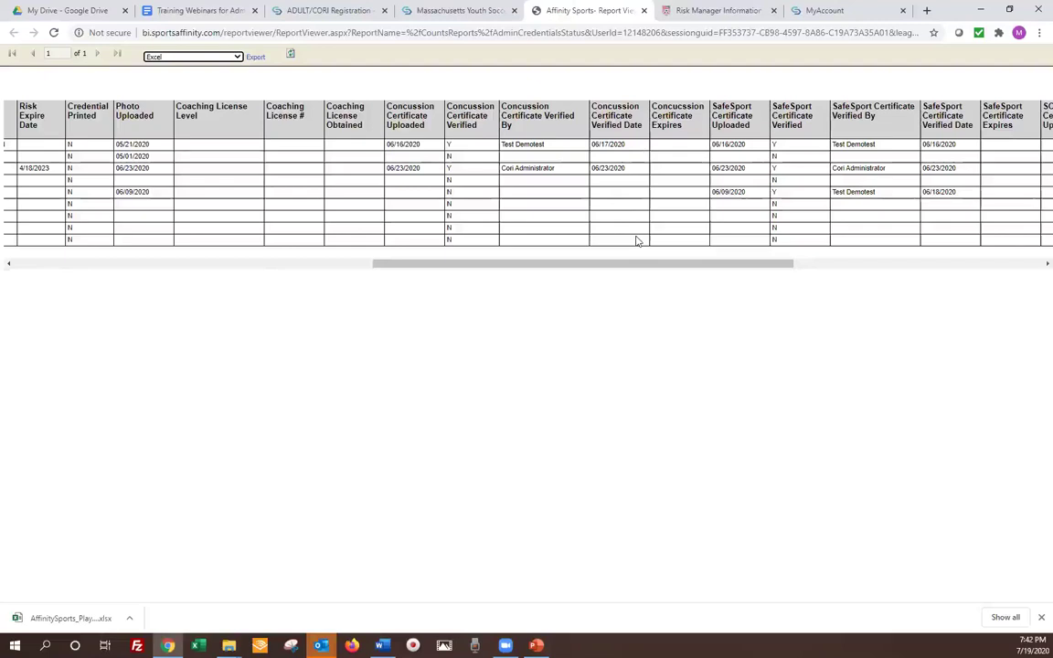
drag(681, 267, 735, 266)
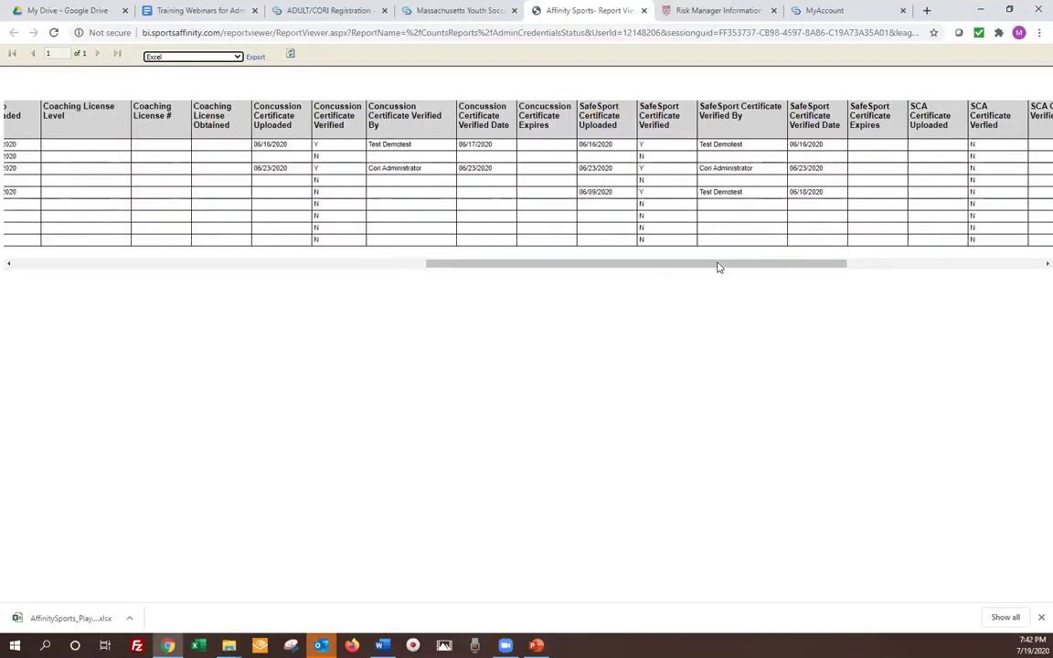
drag(719, 266, 953, 265)
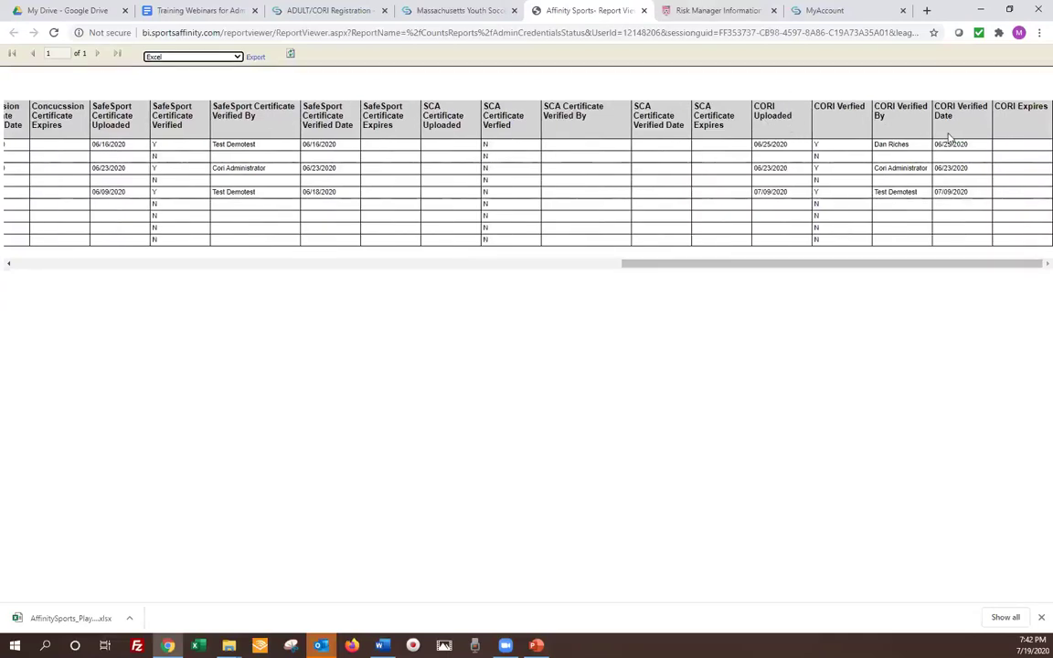
drag(754, 266, 97, 293)
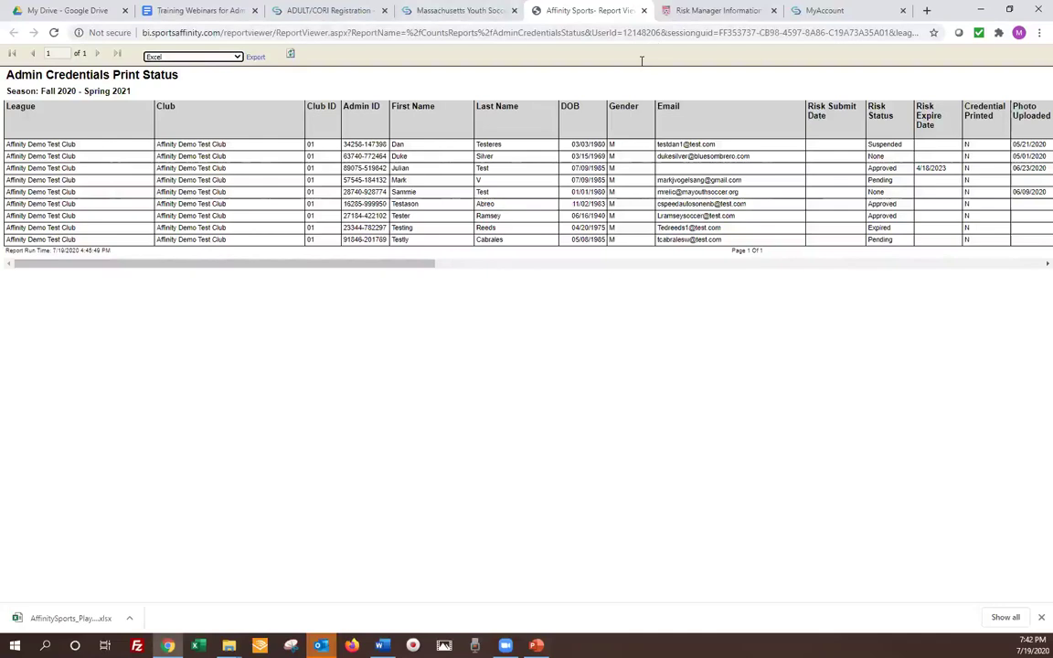
click(644, 10)
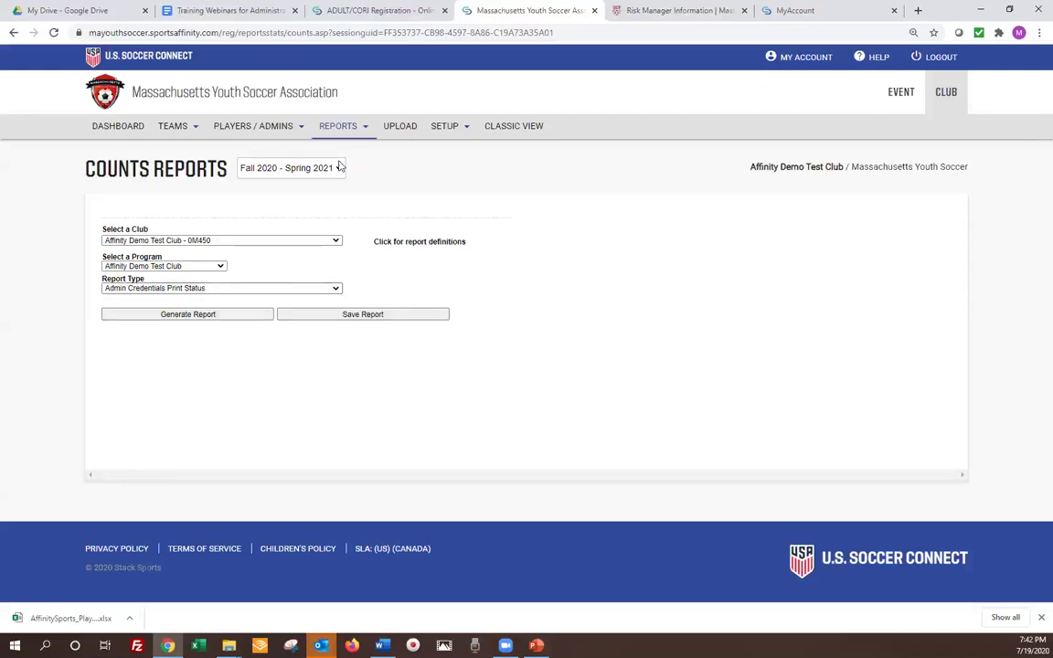
Save the report setup under the name Certificate Requirements and reopen it from My Reports
mouse_move(332, 128)
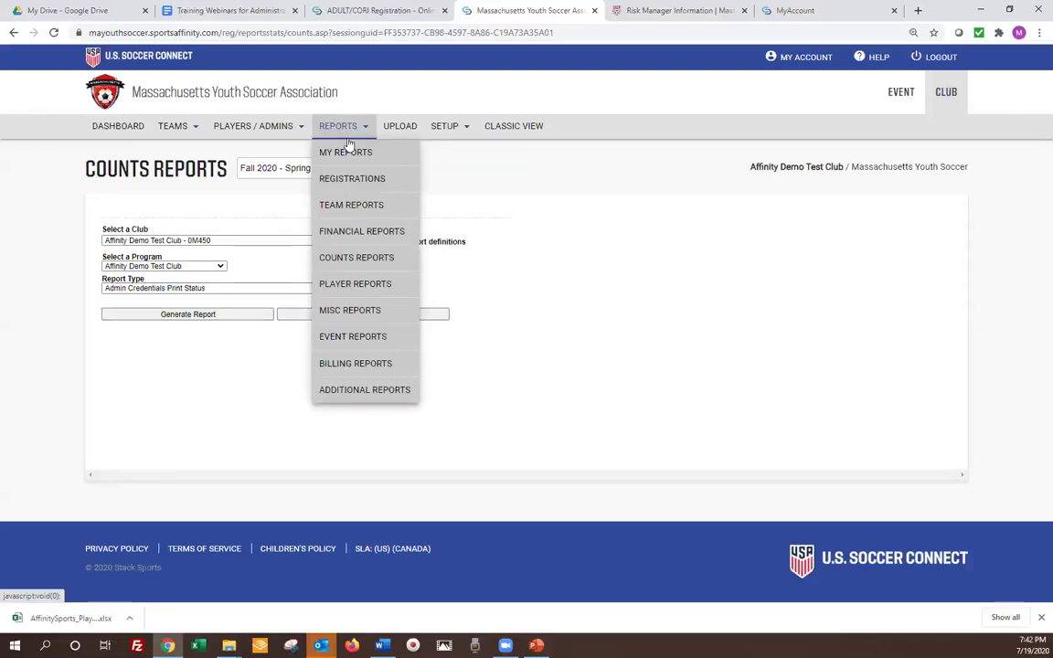
mouse_move(345, 150)
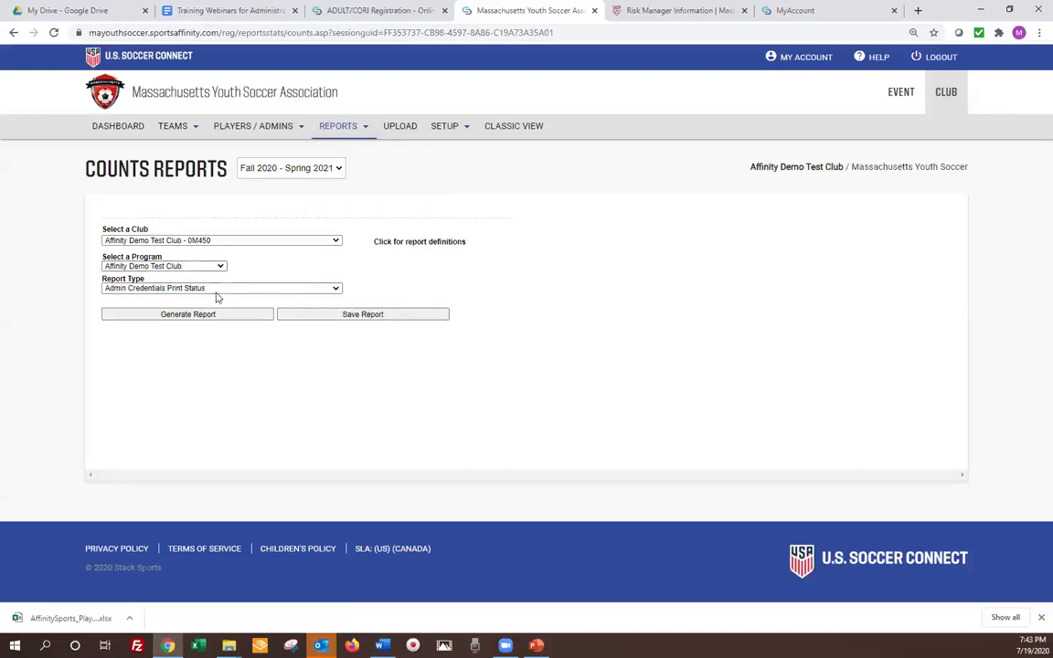
click(345, 315)
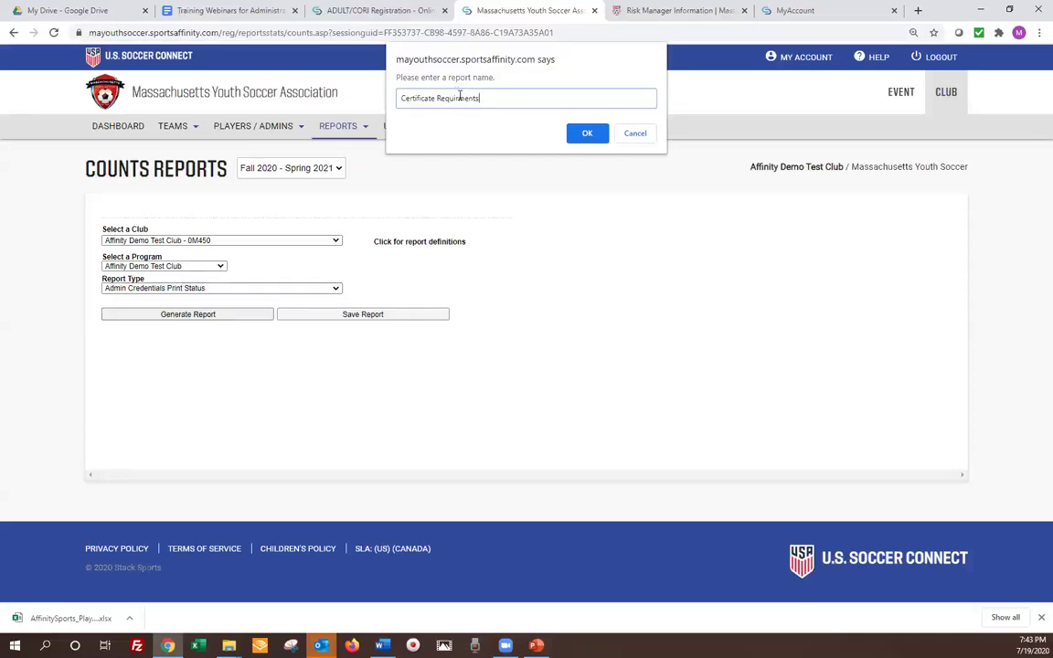
text(e)
click(571, 137)
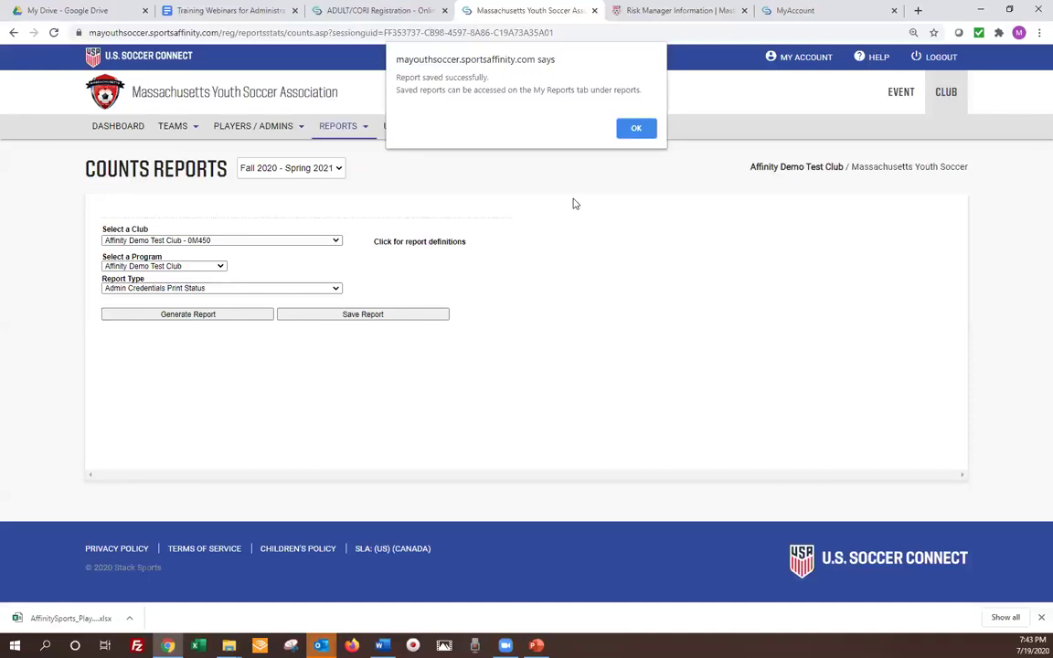
click(635, 129)
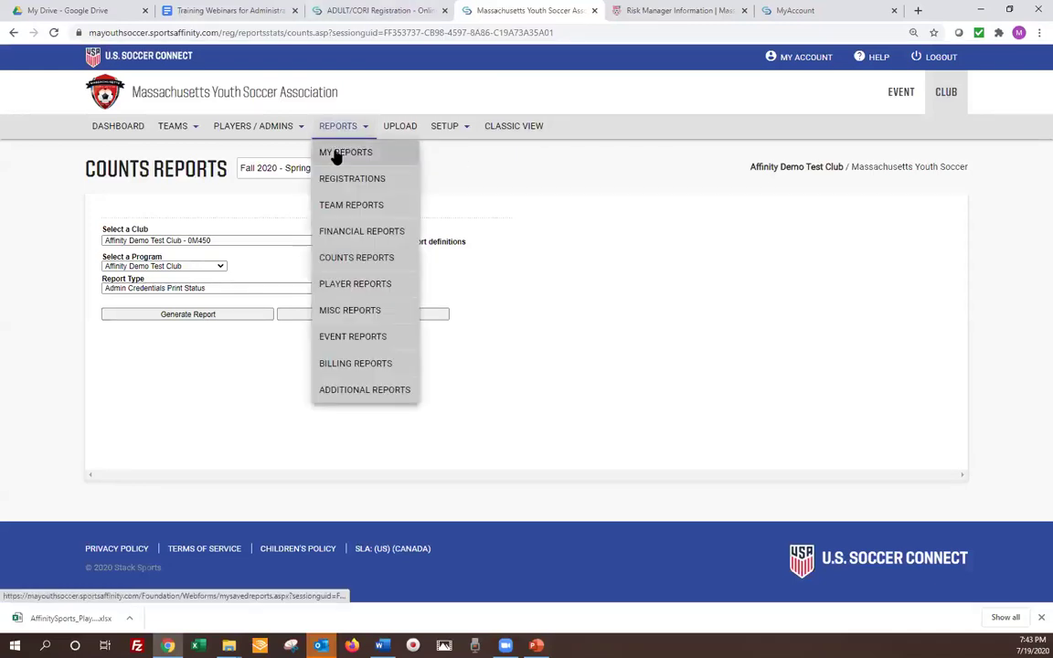
click(337, 153)
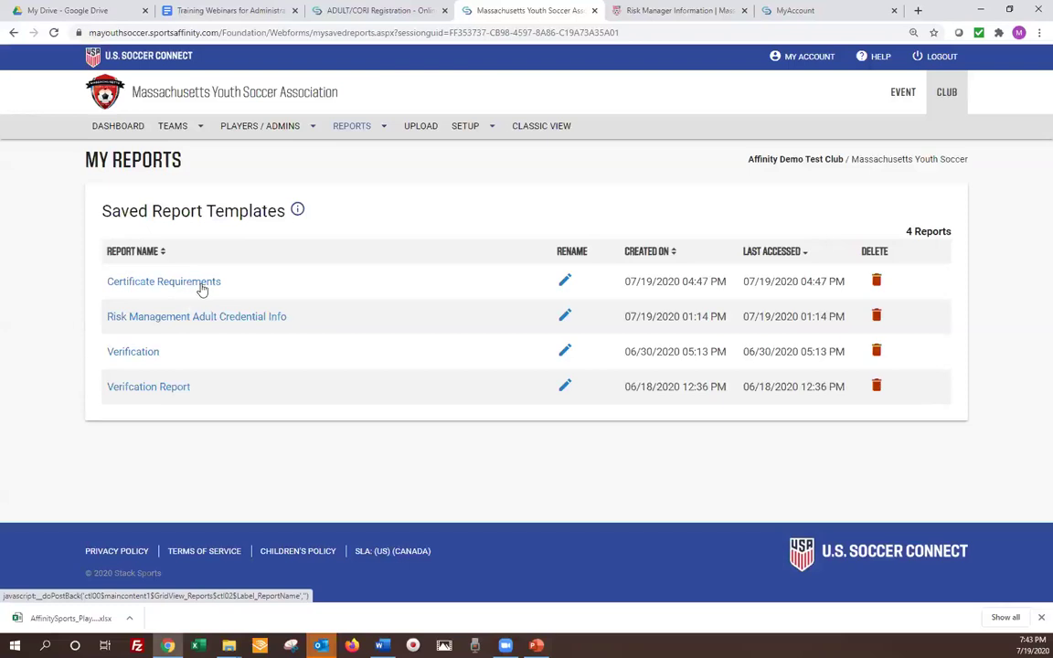
click(209, 281)
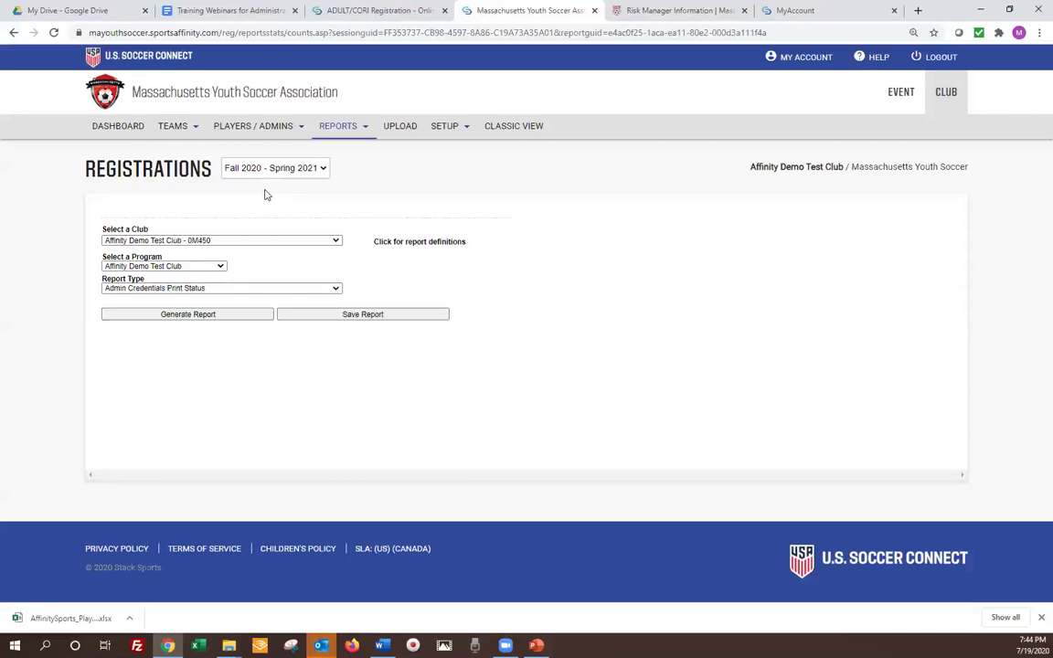
Open the club's ID Cards page, set the card type to Administrator, and set the print status to All
mouse_move(229, 128)
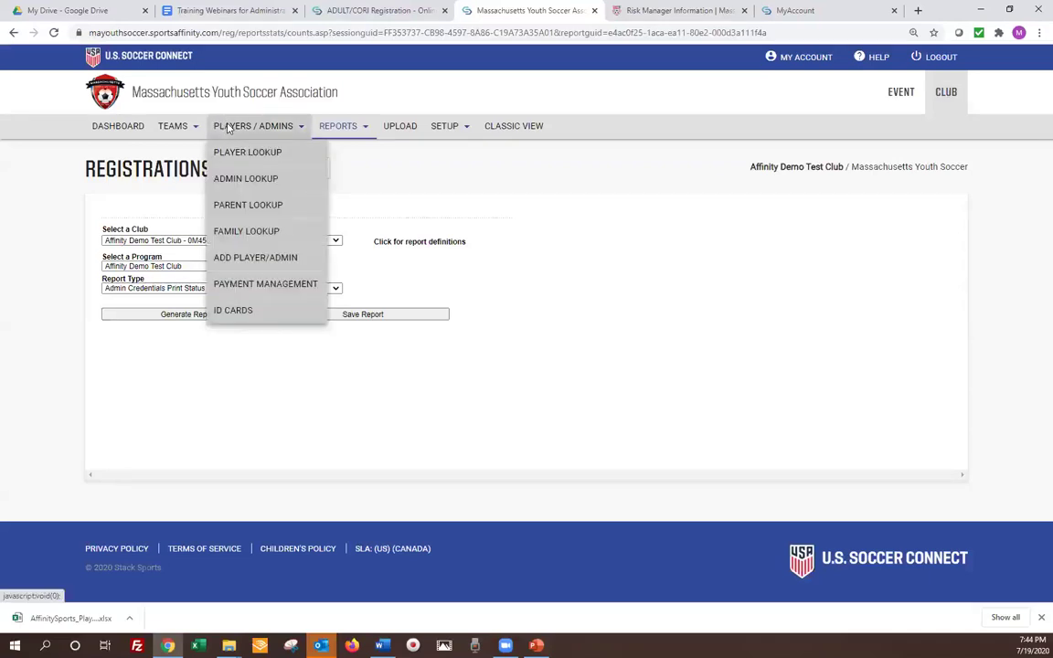
click(250, 316)
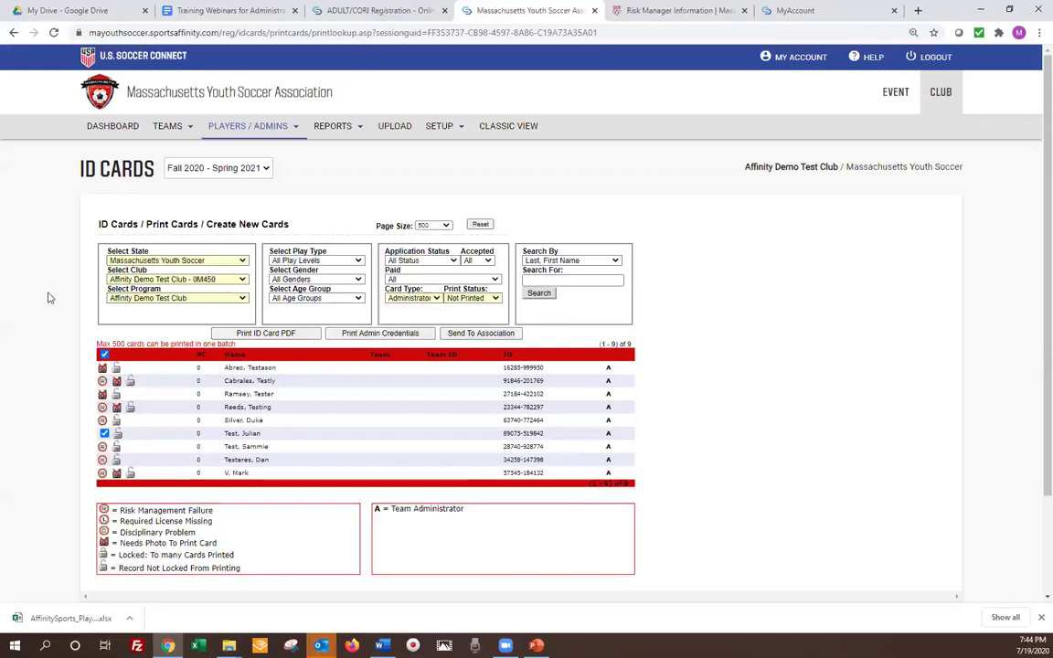
click(413, 298)
click(413, 327)
click(460, 299)
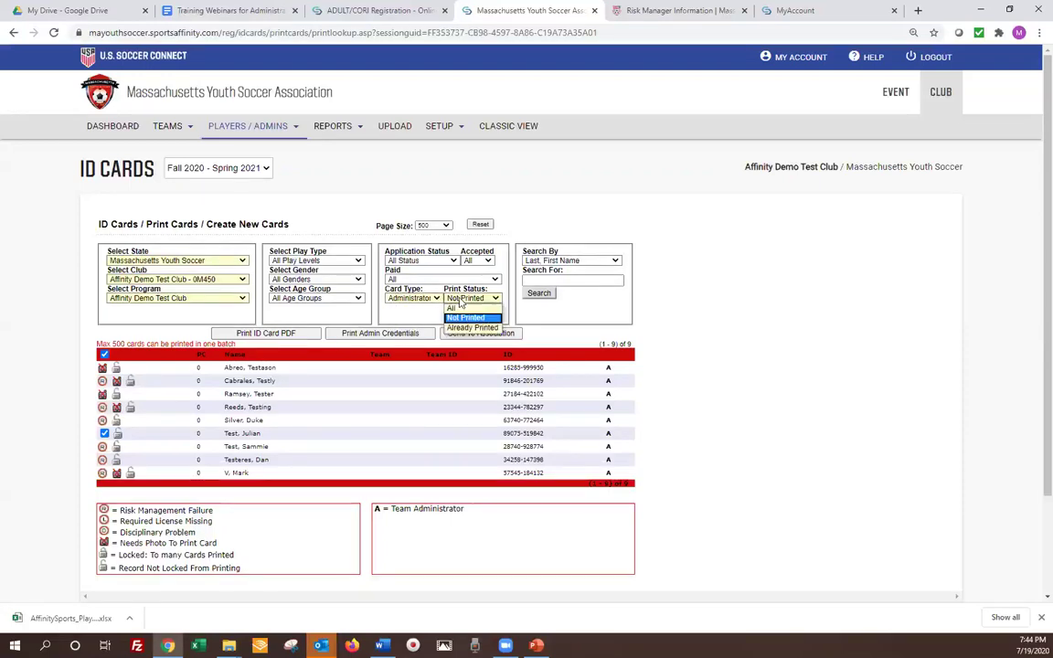
click(459, 308)
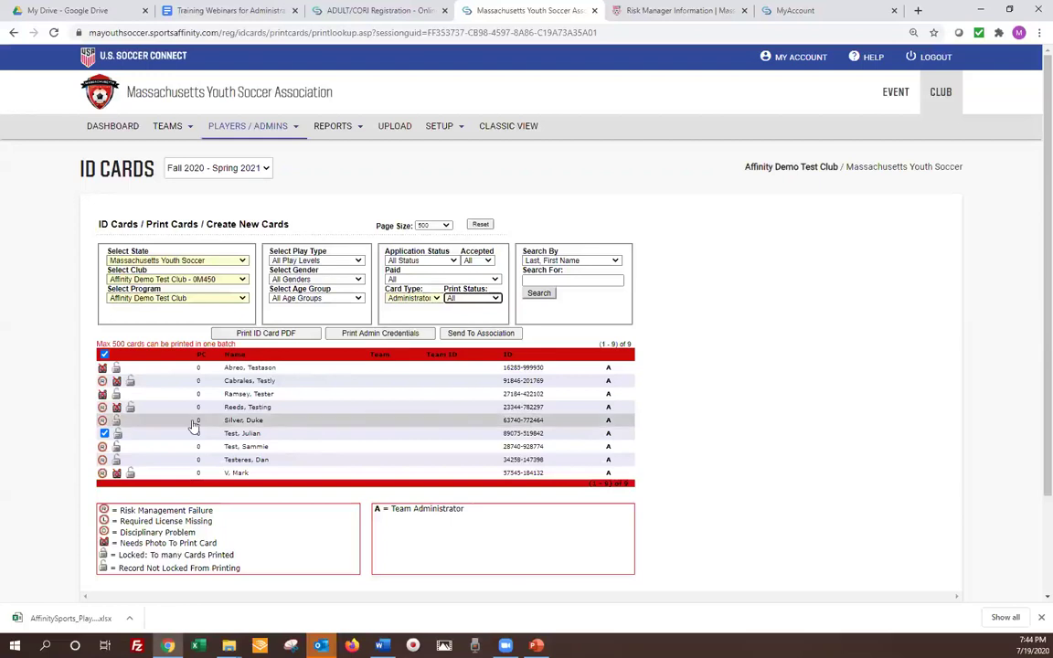
click(474, 302)
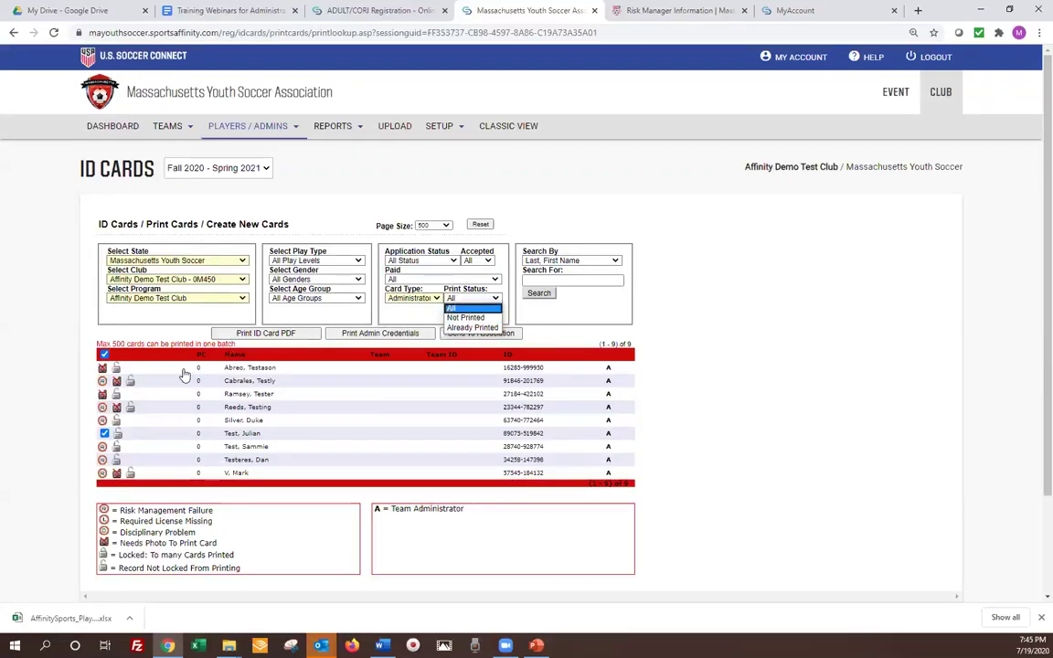
click(166, 338)
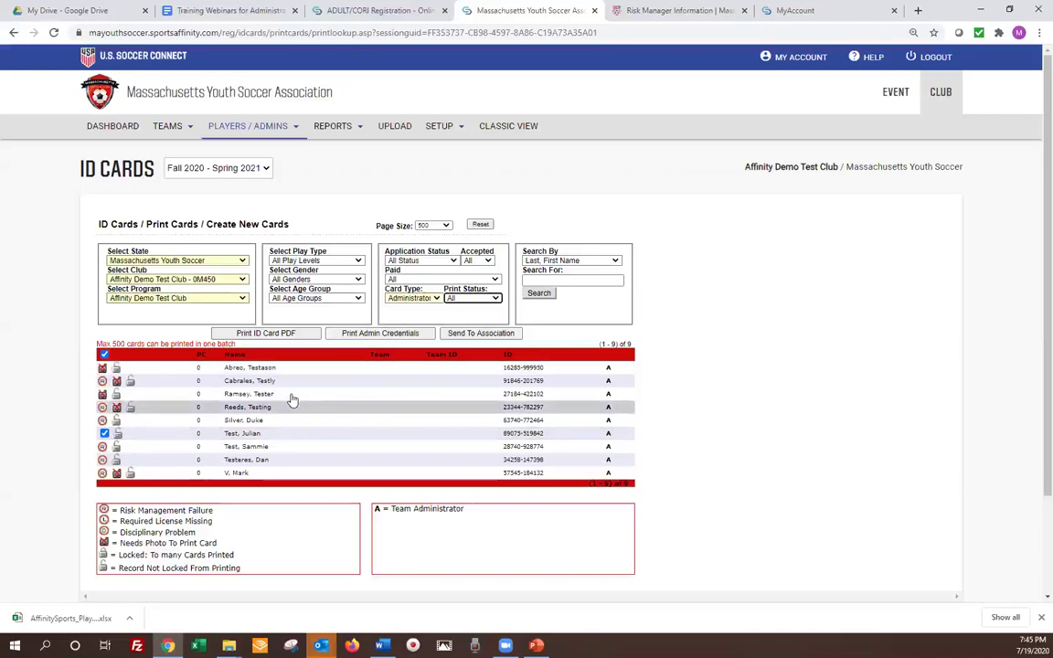
Try to print the admin credentials for the checked administrator, and return to the ID Cards page
click(399, 334)
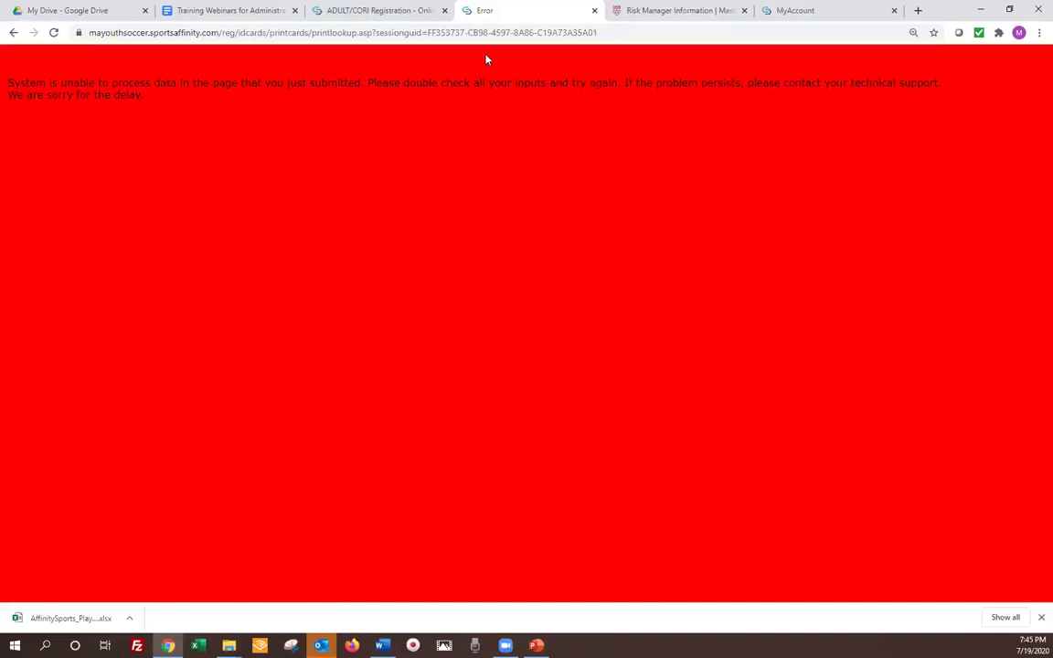
click(14, 33)
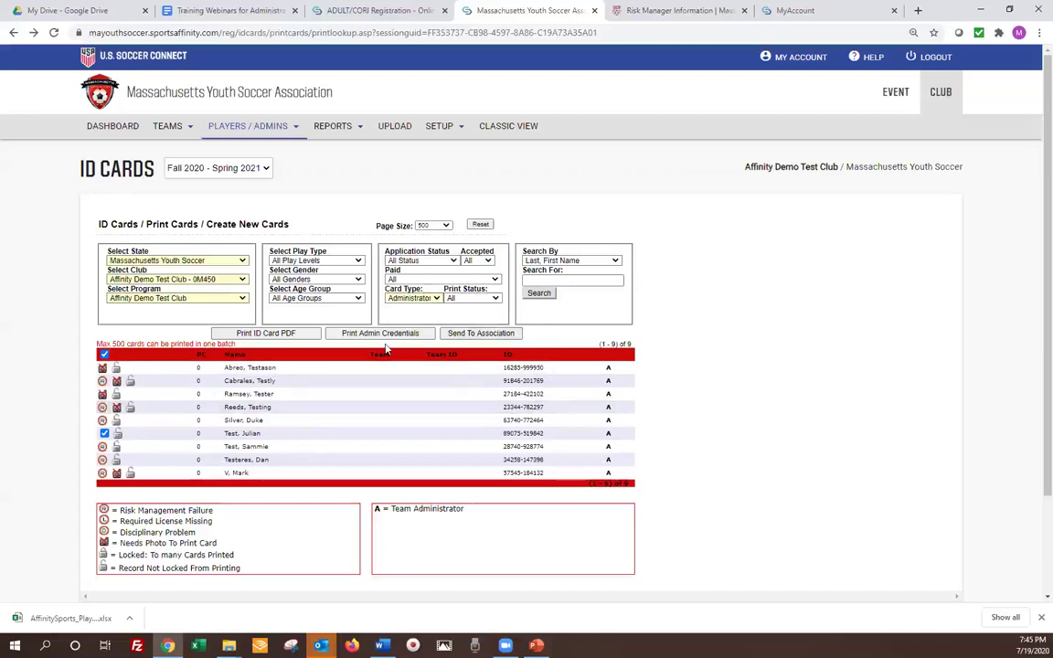
click(360, 332)
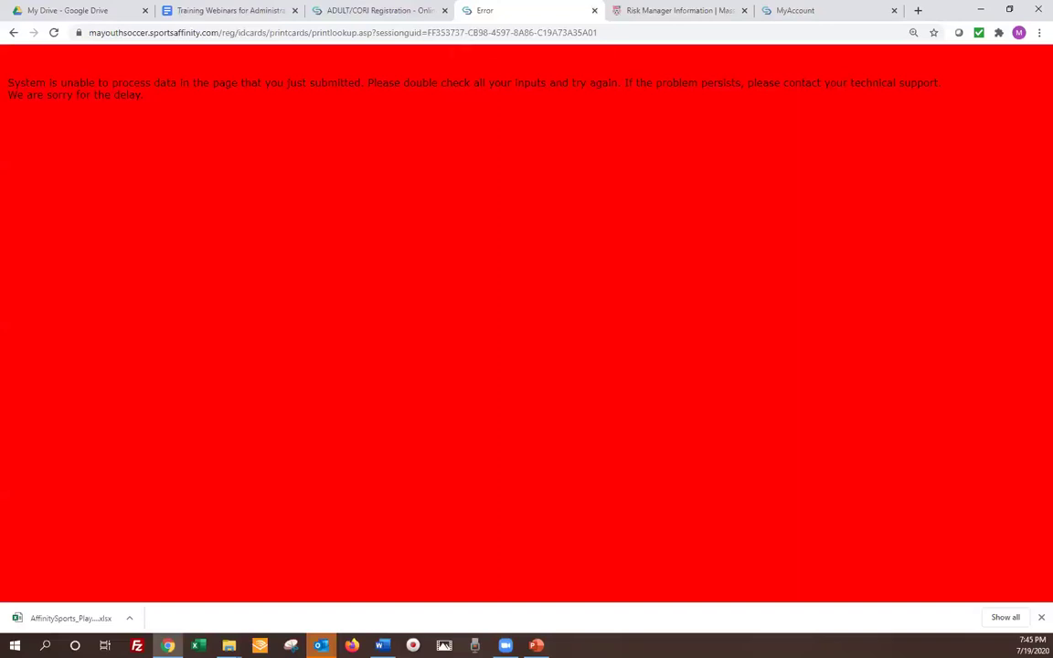
click(13, 32)
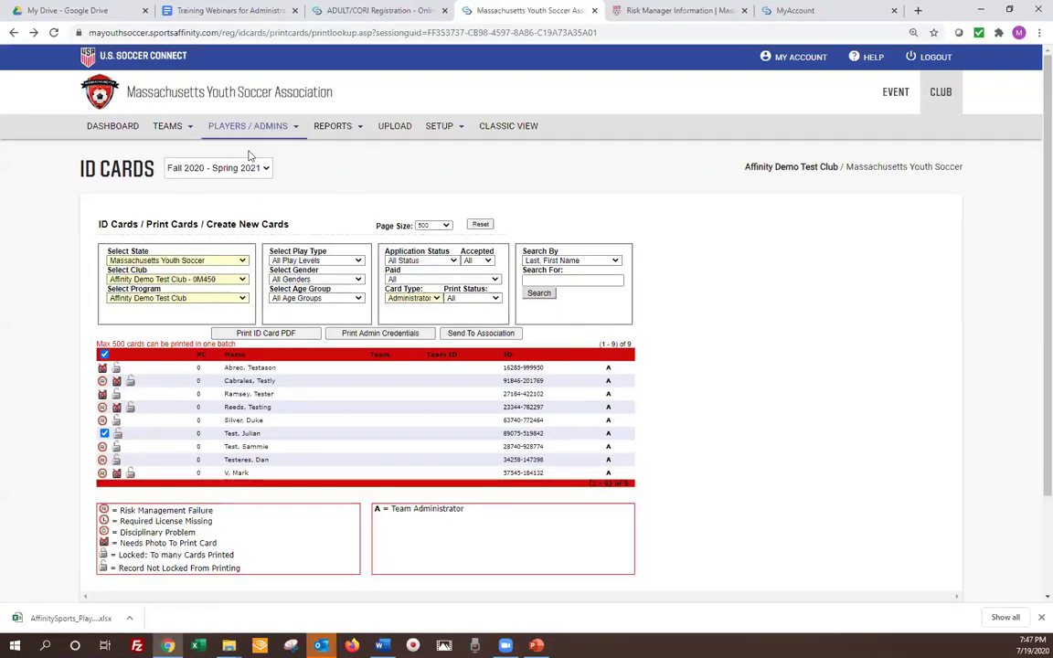
Open the club's configuration and show its Security users
click(262, 124)
mouse_move(439, 128)
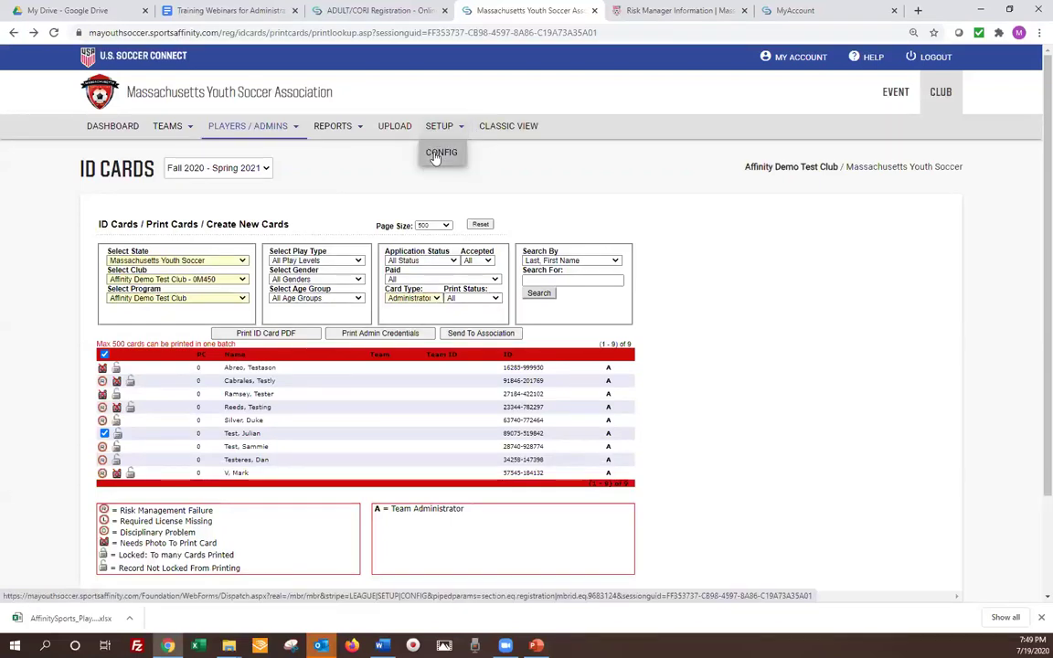
click(444, 155)
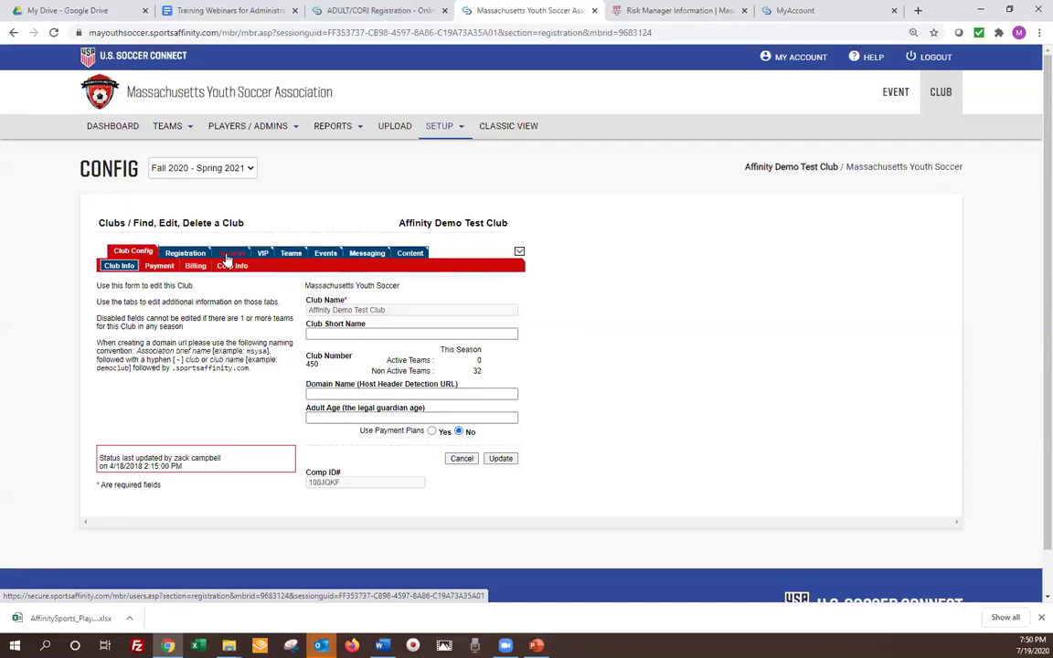
click(228, 258)
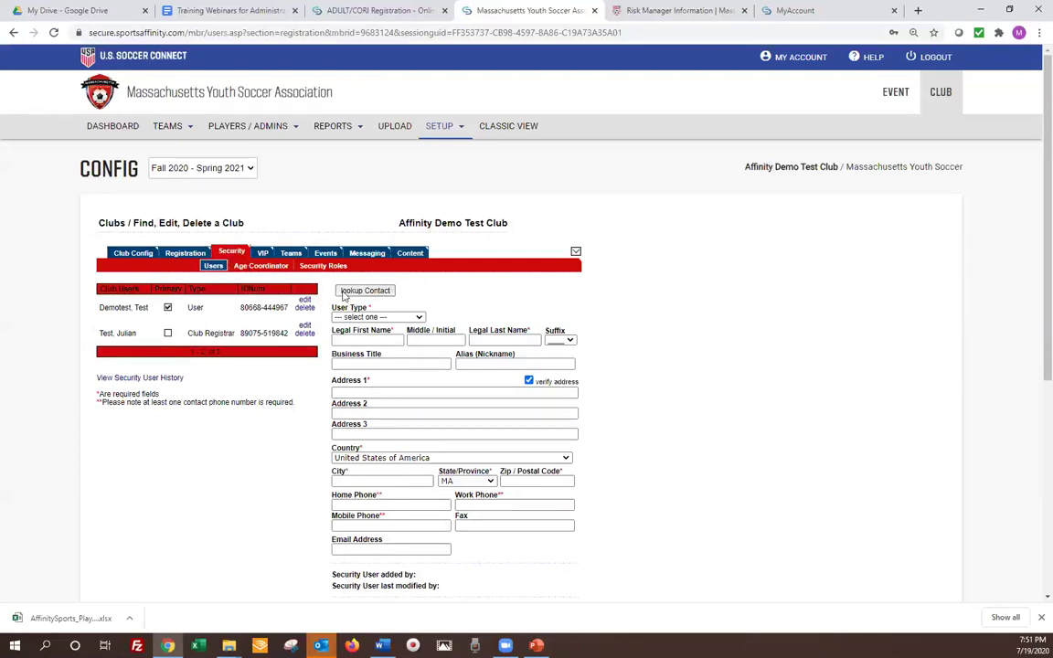
Open the contact lookup for adding a club user, set it to search by ID Num, and close it
click(344, 292)
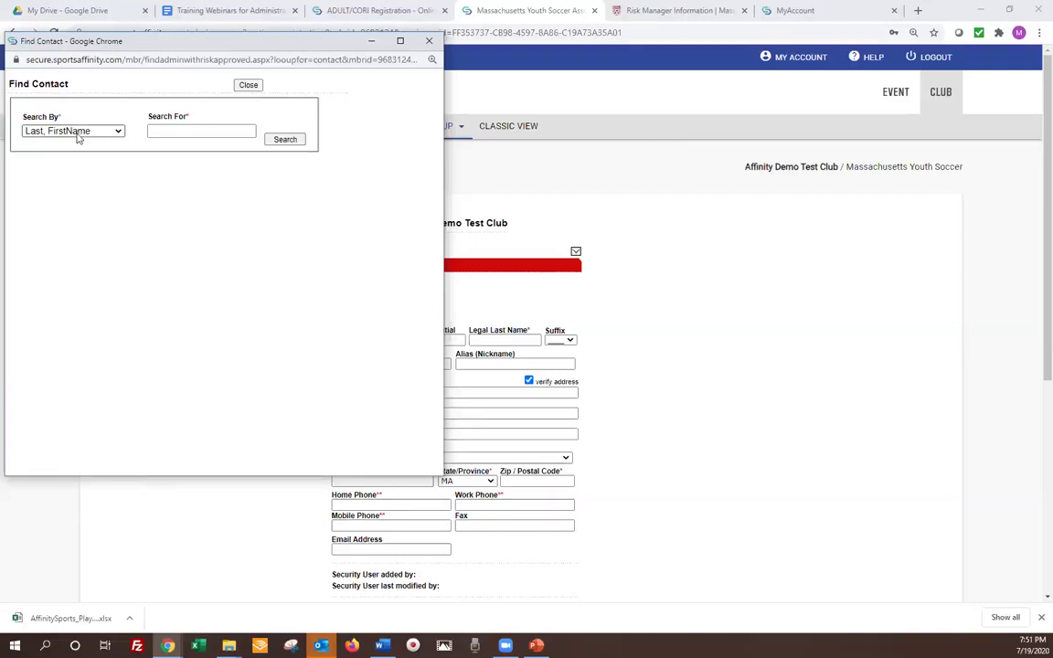
click(78, 135)
click(68, 154)
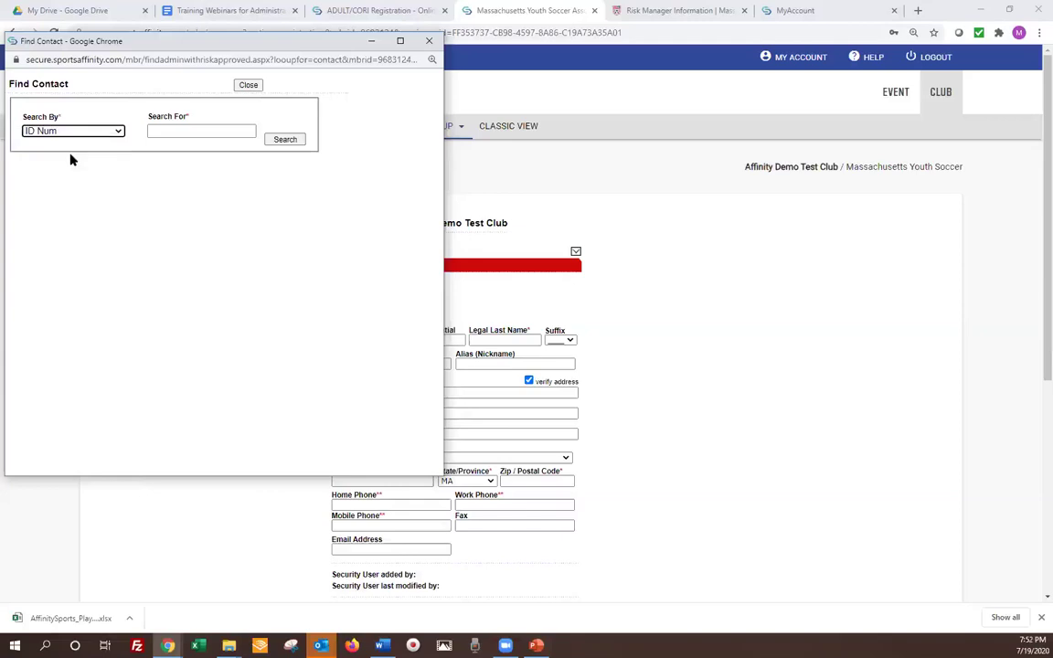
click(184, 130)
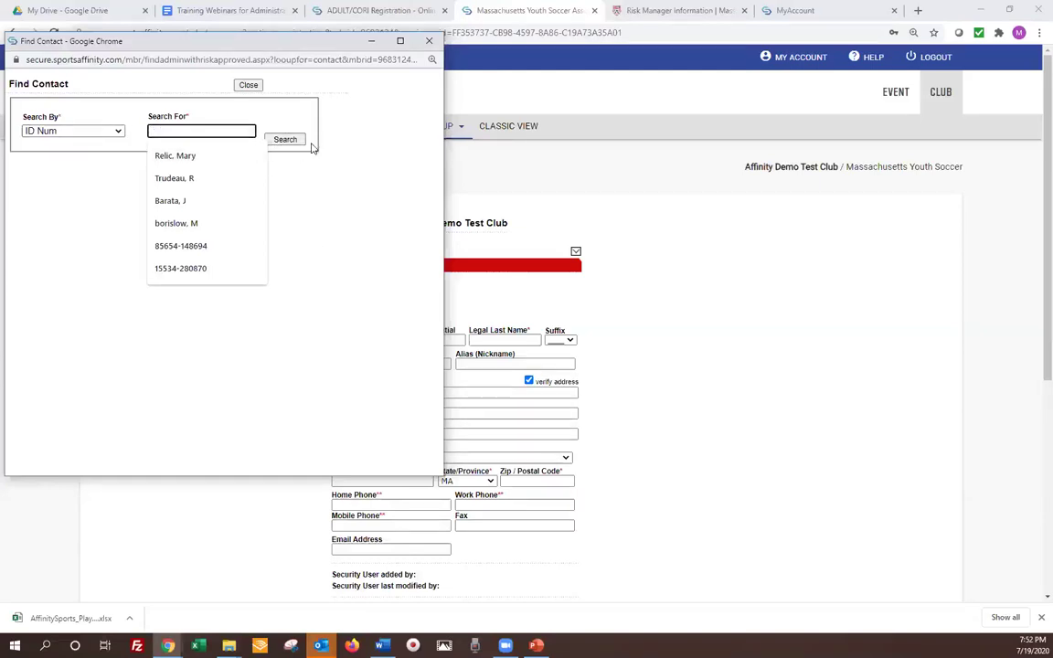
click(69, 190)
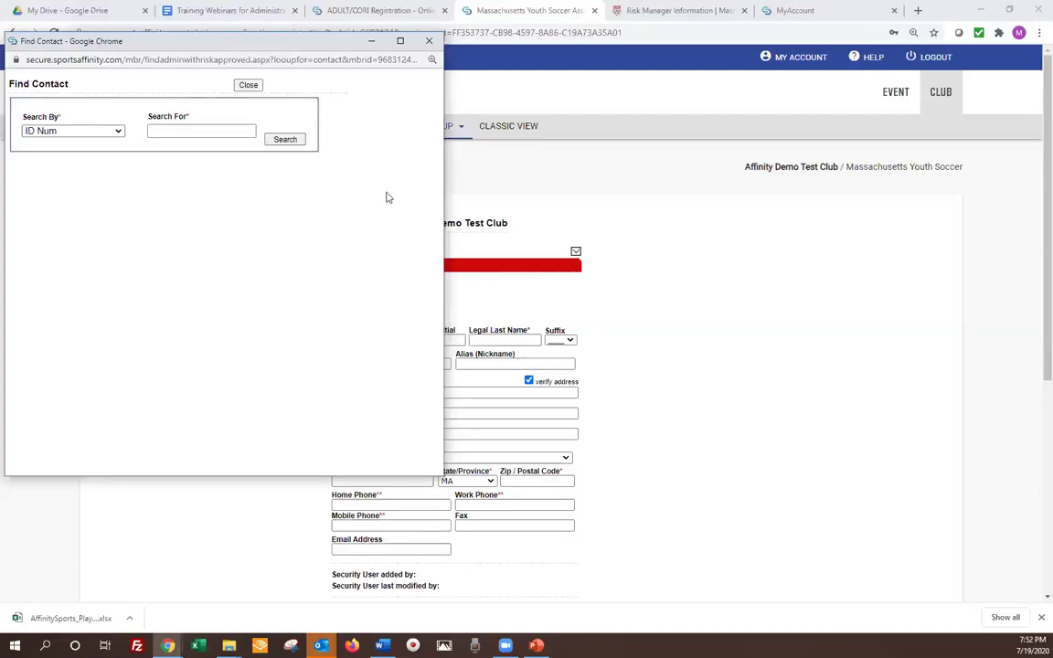
click(431, 47)
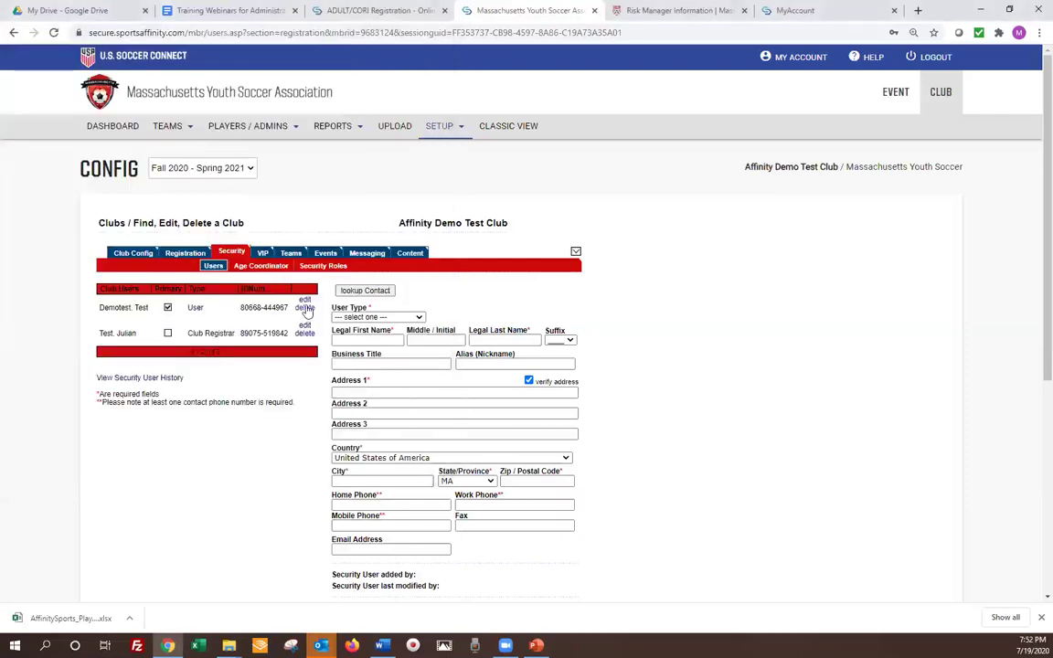
Open the primary club user's record for editing and examine the User Type options, Level of Access roles and login fields, keeping the type as User
click(304, 301)
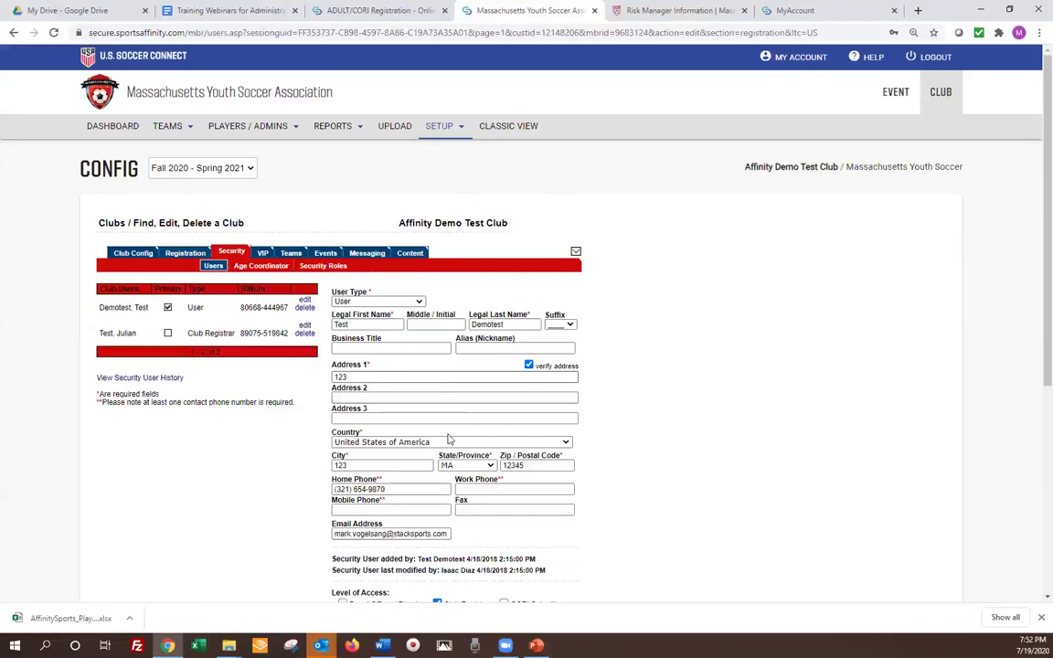
scroll(413, 373, down, 3)
scroll(421, 415, up, 1)
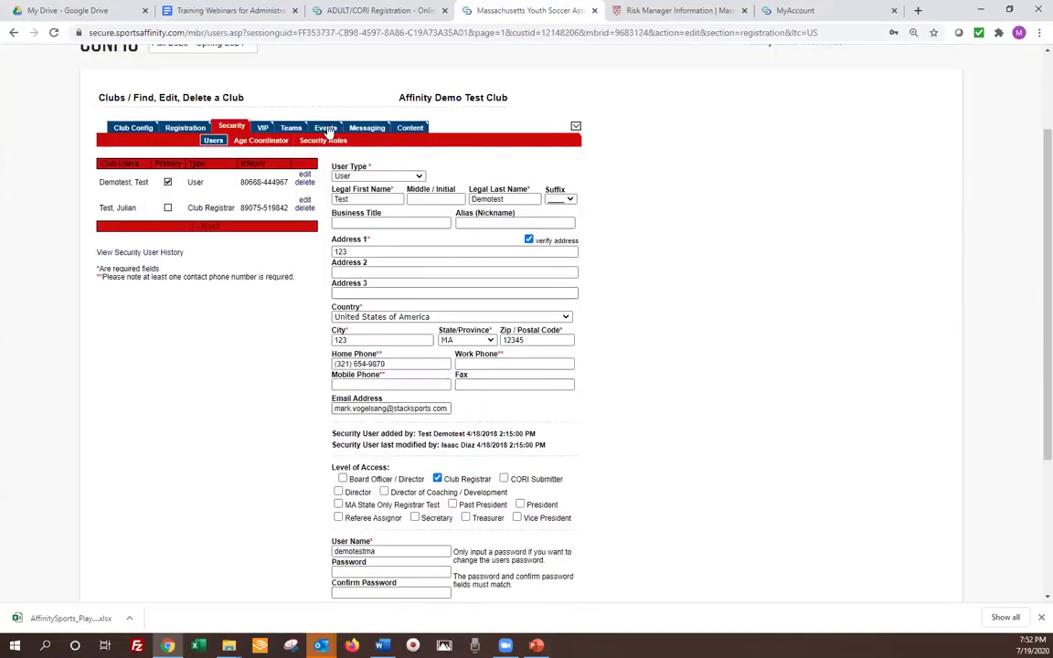
click(365, 176)
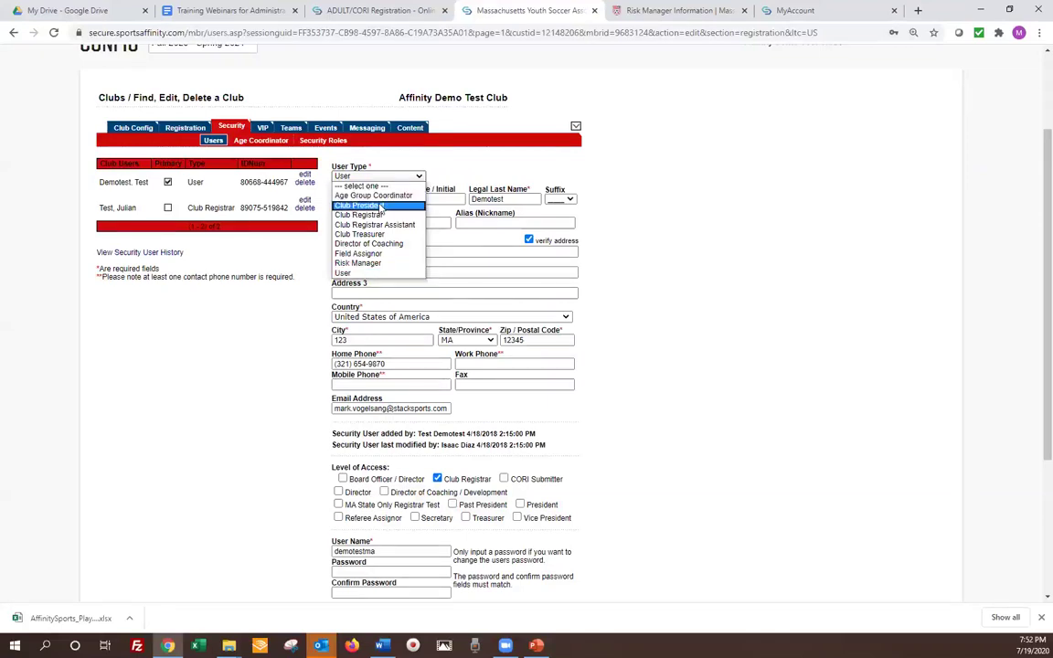
click(374, 274)
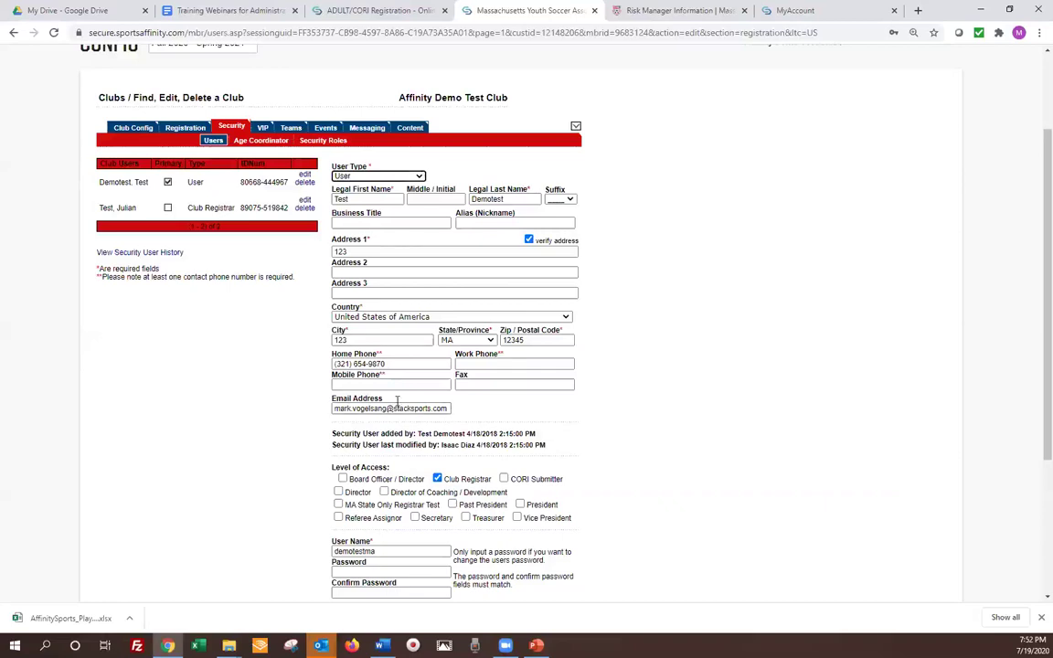
scroll(381, 356, down, 3)
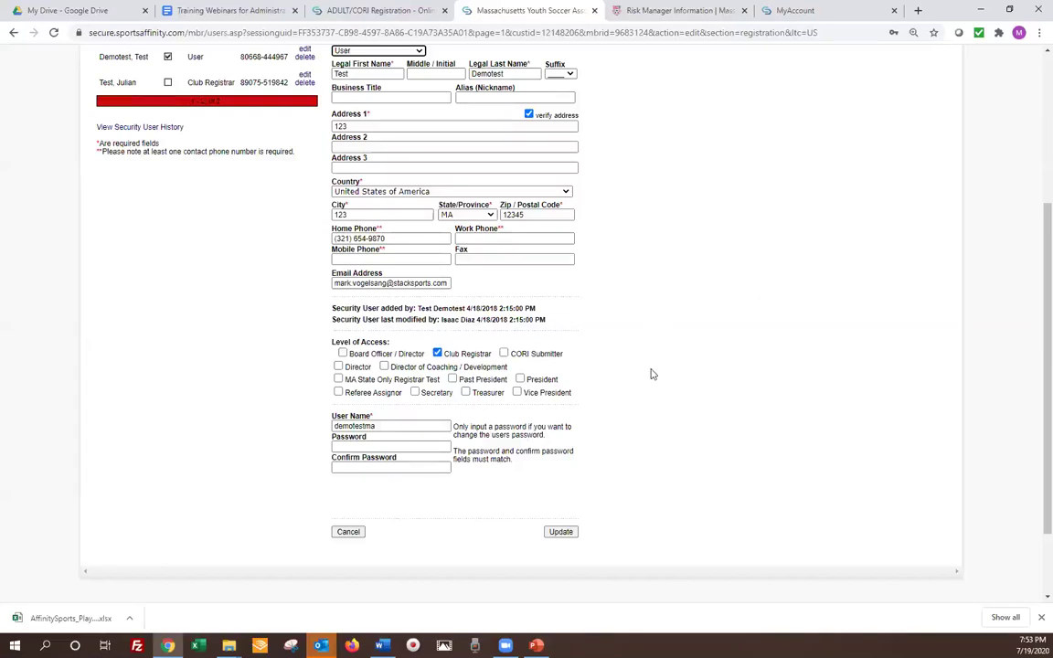
scroll(664, 370, up, 2)
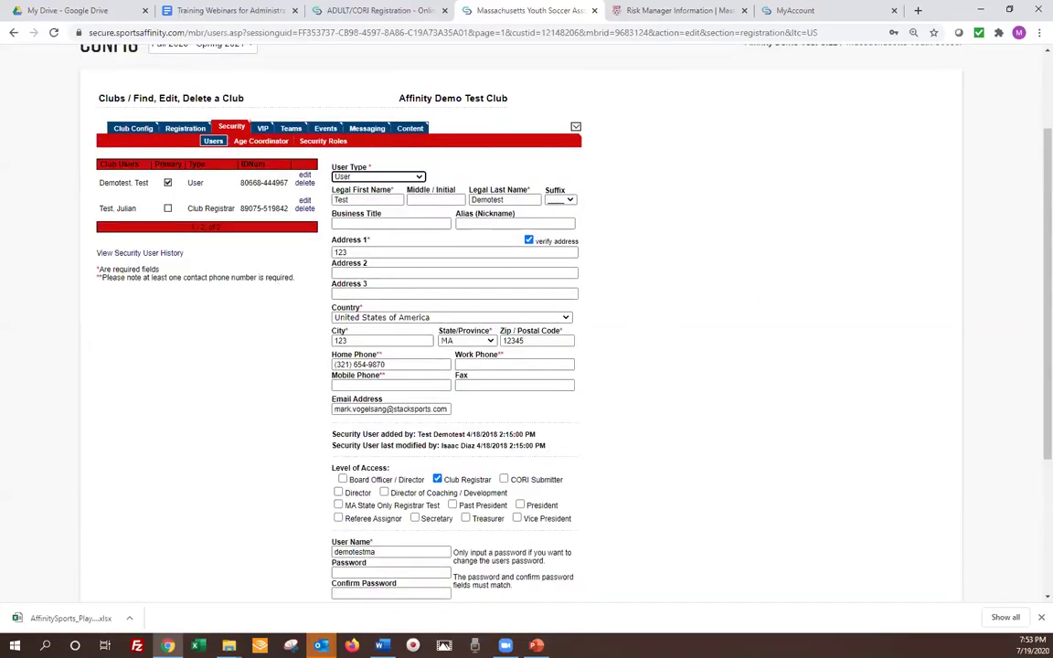
scroll(279, 287, up, 2)
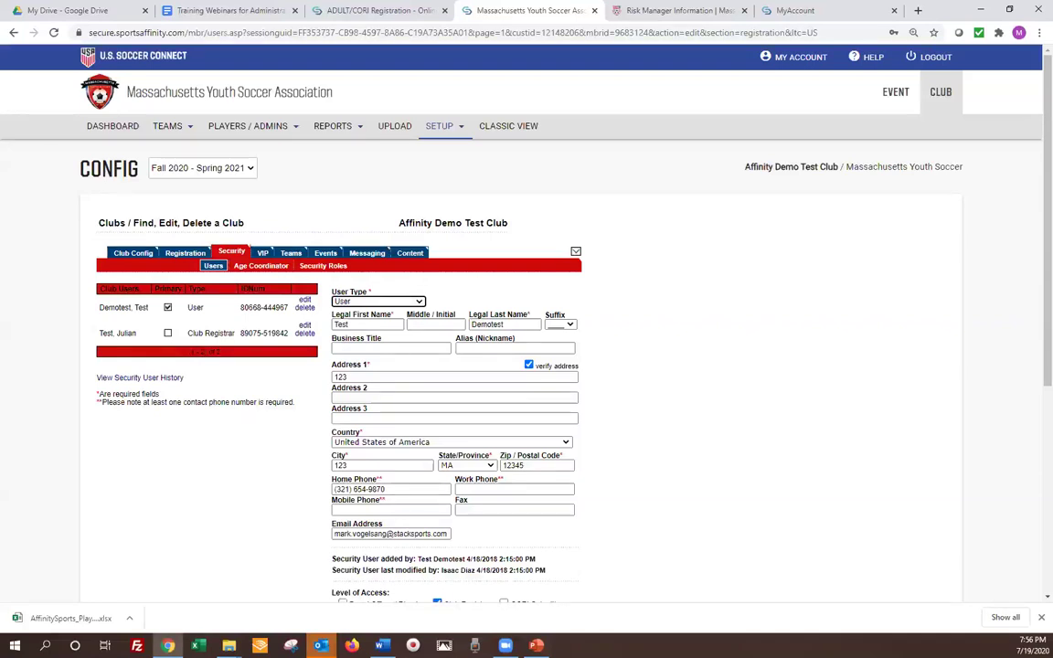
mouse_move(247, 126)
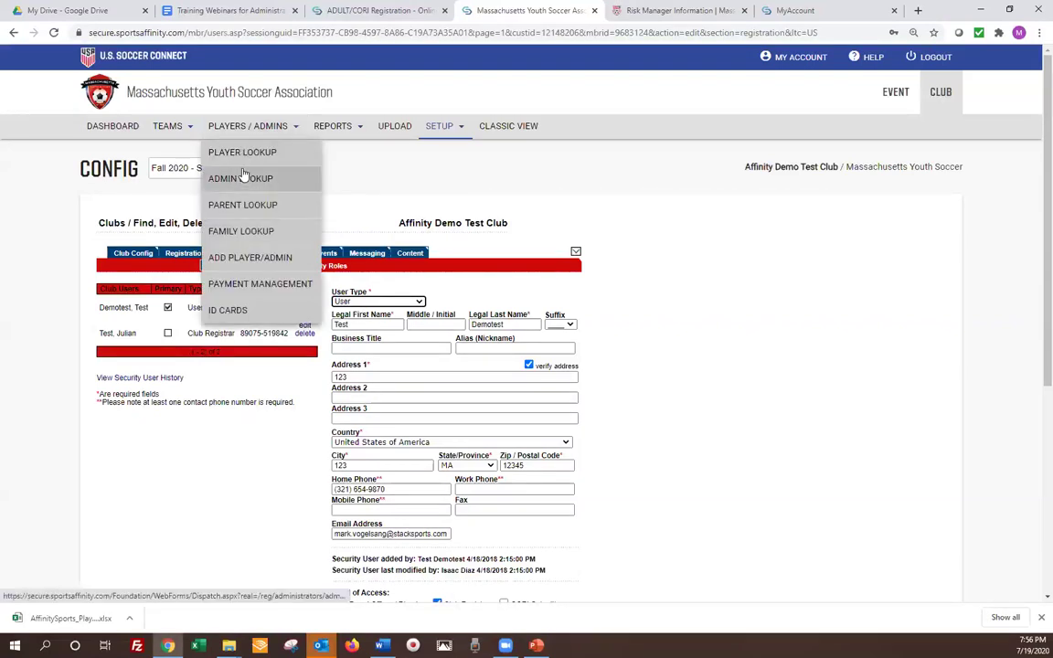
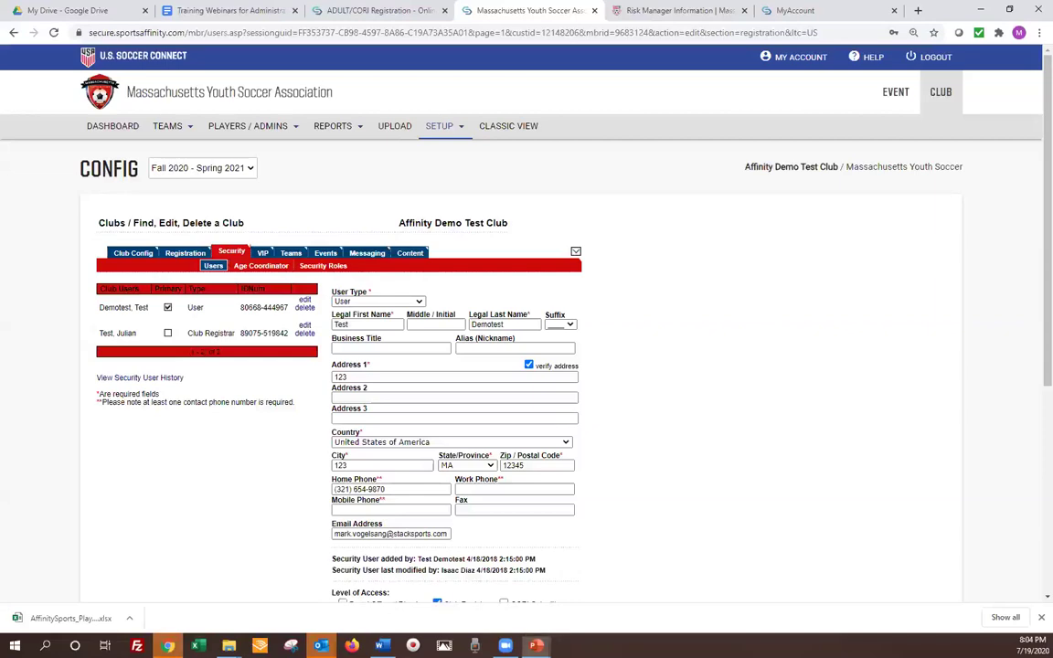
Switch to the PowerPoint slideshow and advance from the Agenda to the closing Thank You slide
key(alt+Tab)
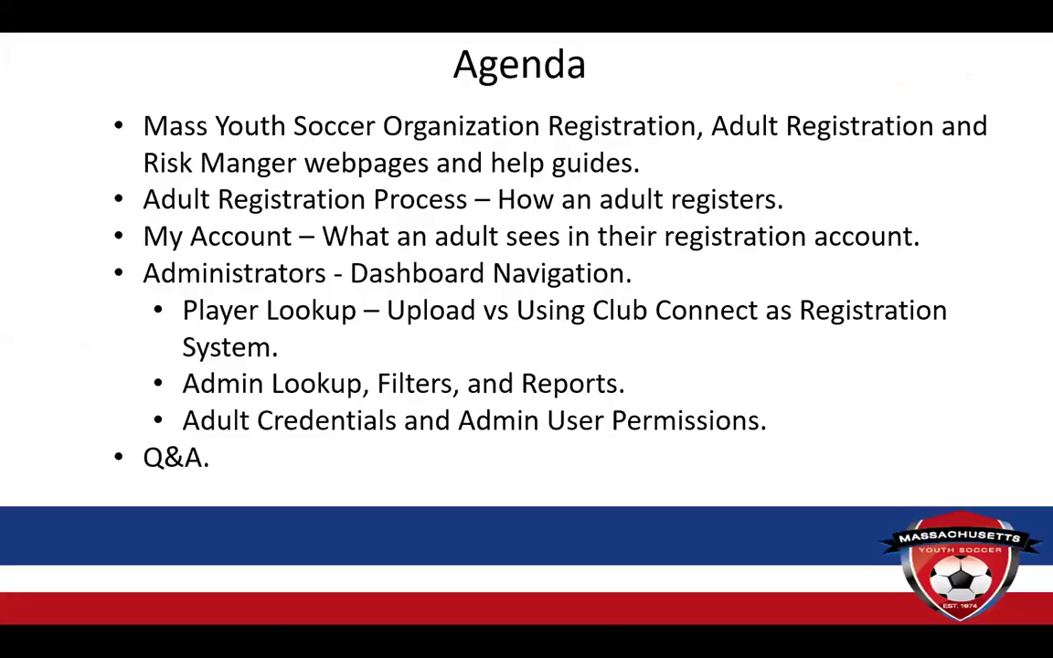
key(Right)
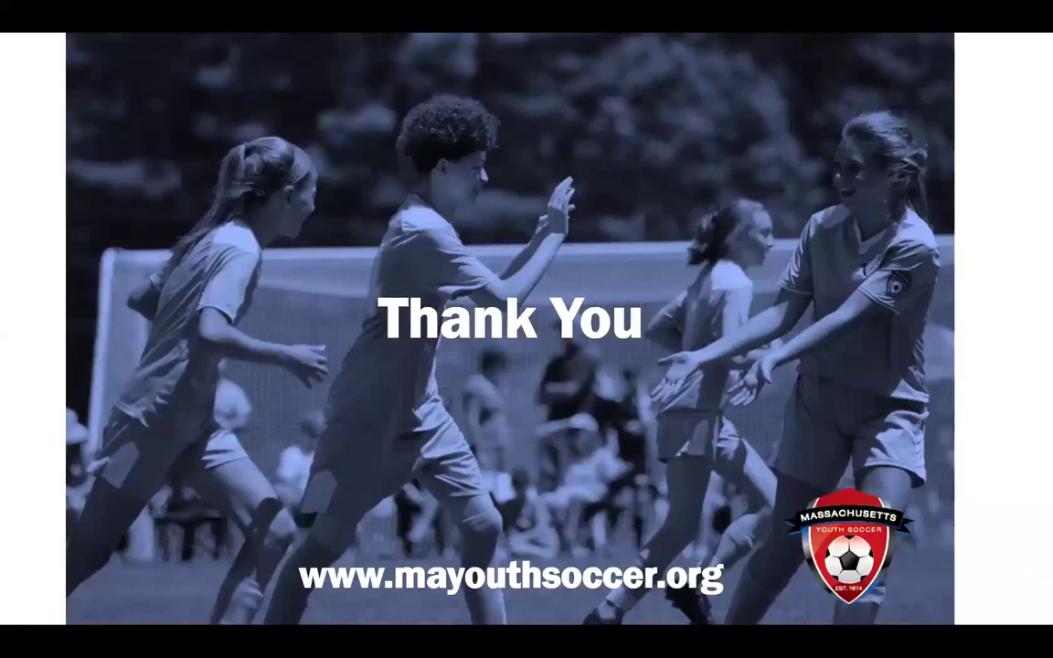